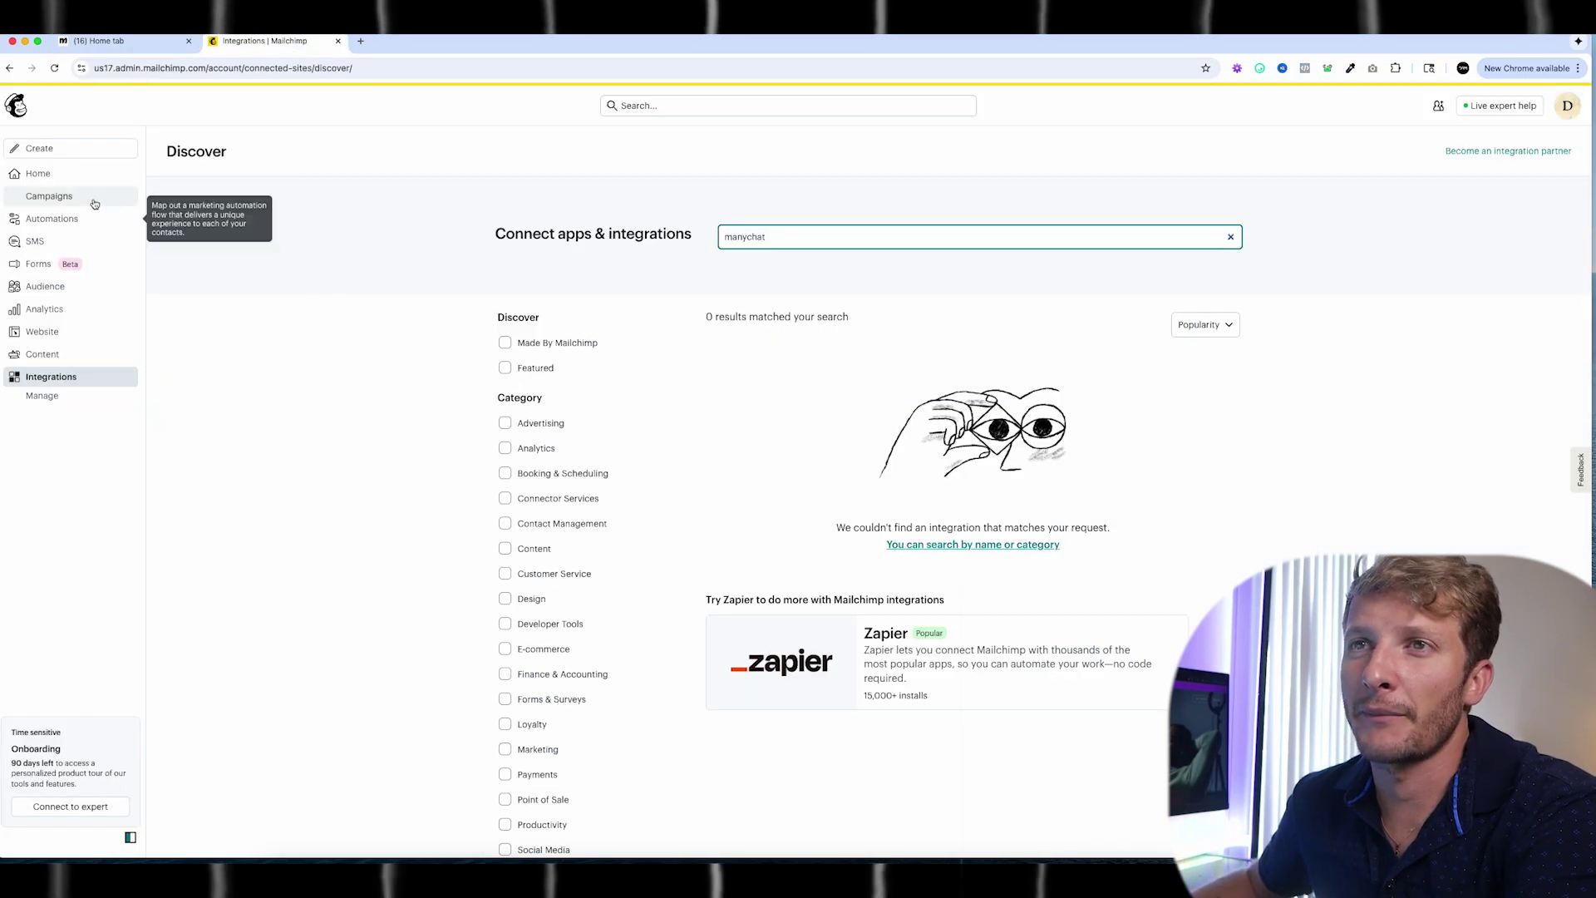
# Step: Leave Mailchimp's dashboard, return to Manychat Home, and go to its Settings integrations
pyautogui.click(54, 174)
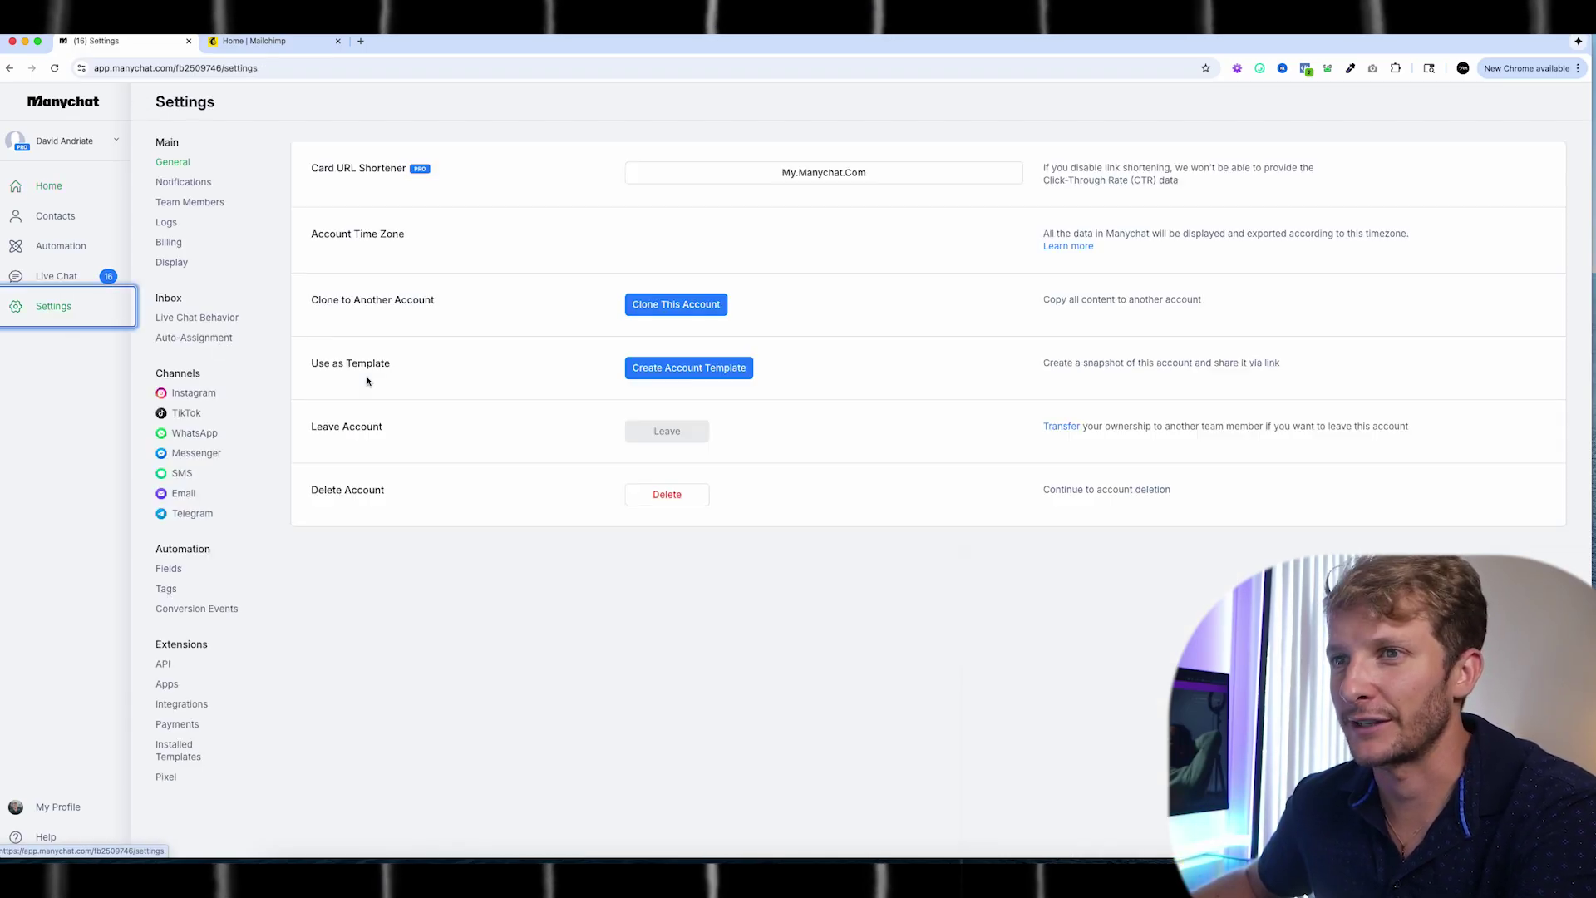
pyautogui.click(48, 185)
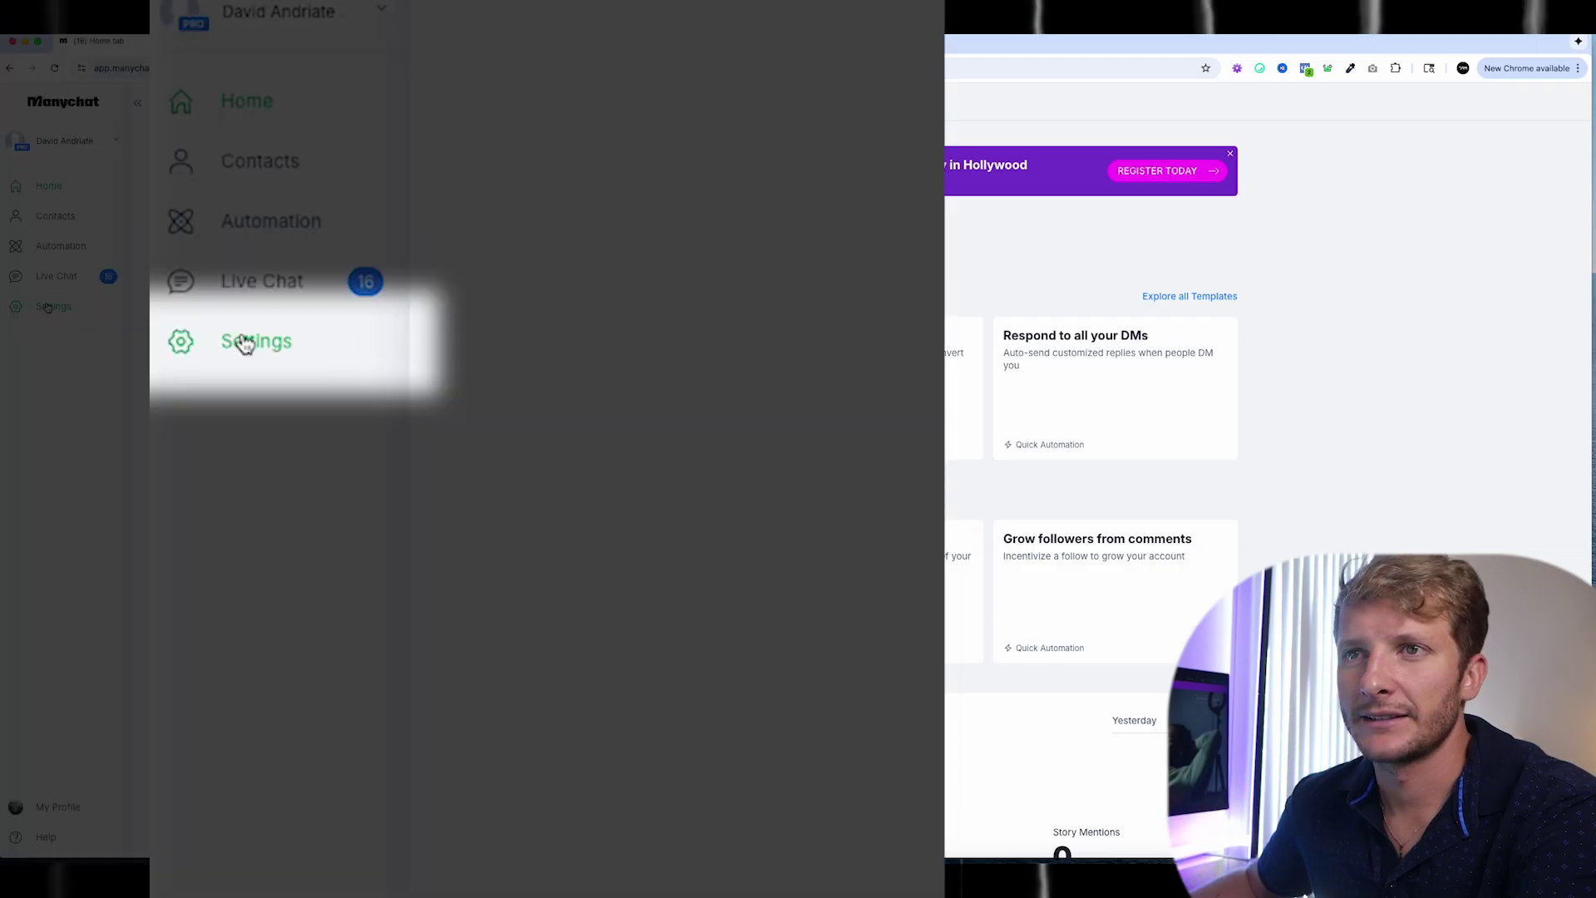
pyautogui.click(53, 306)
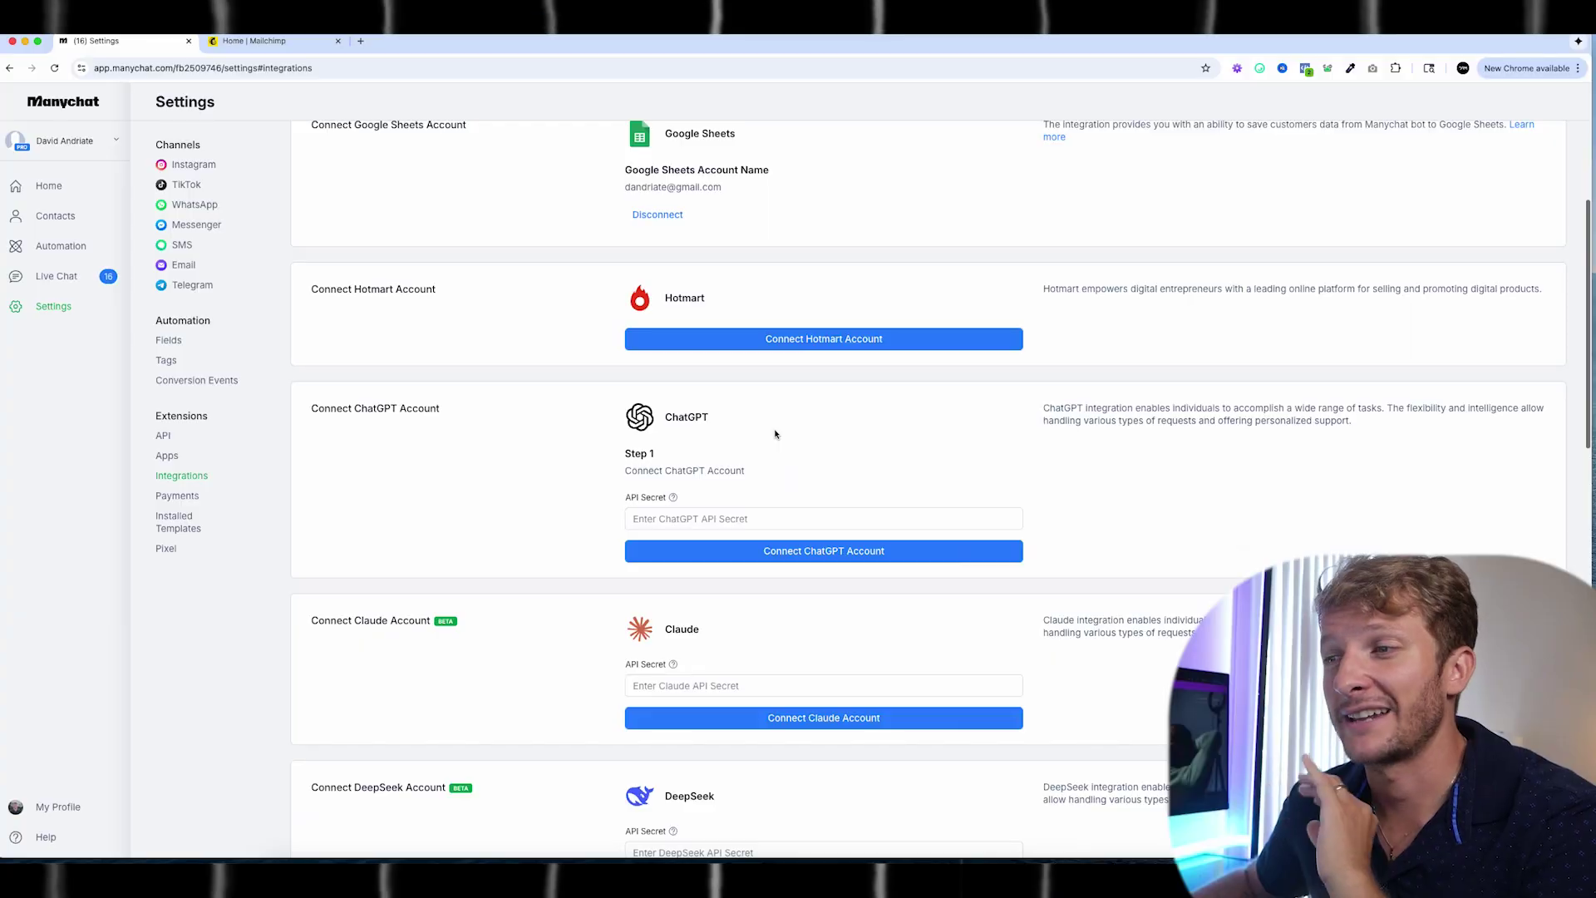
# Step: Find MailChimp in the integrations list and start connecting the Mailchimp account
pyautogui.scroll(-3, 775, 433)
pyautogui.scroll(-10, 775, 433)
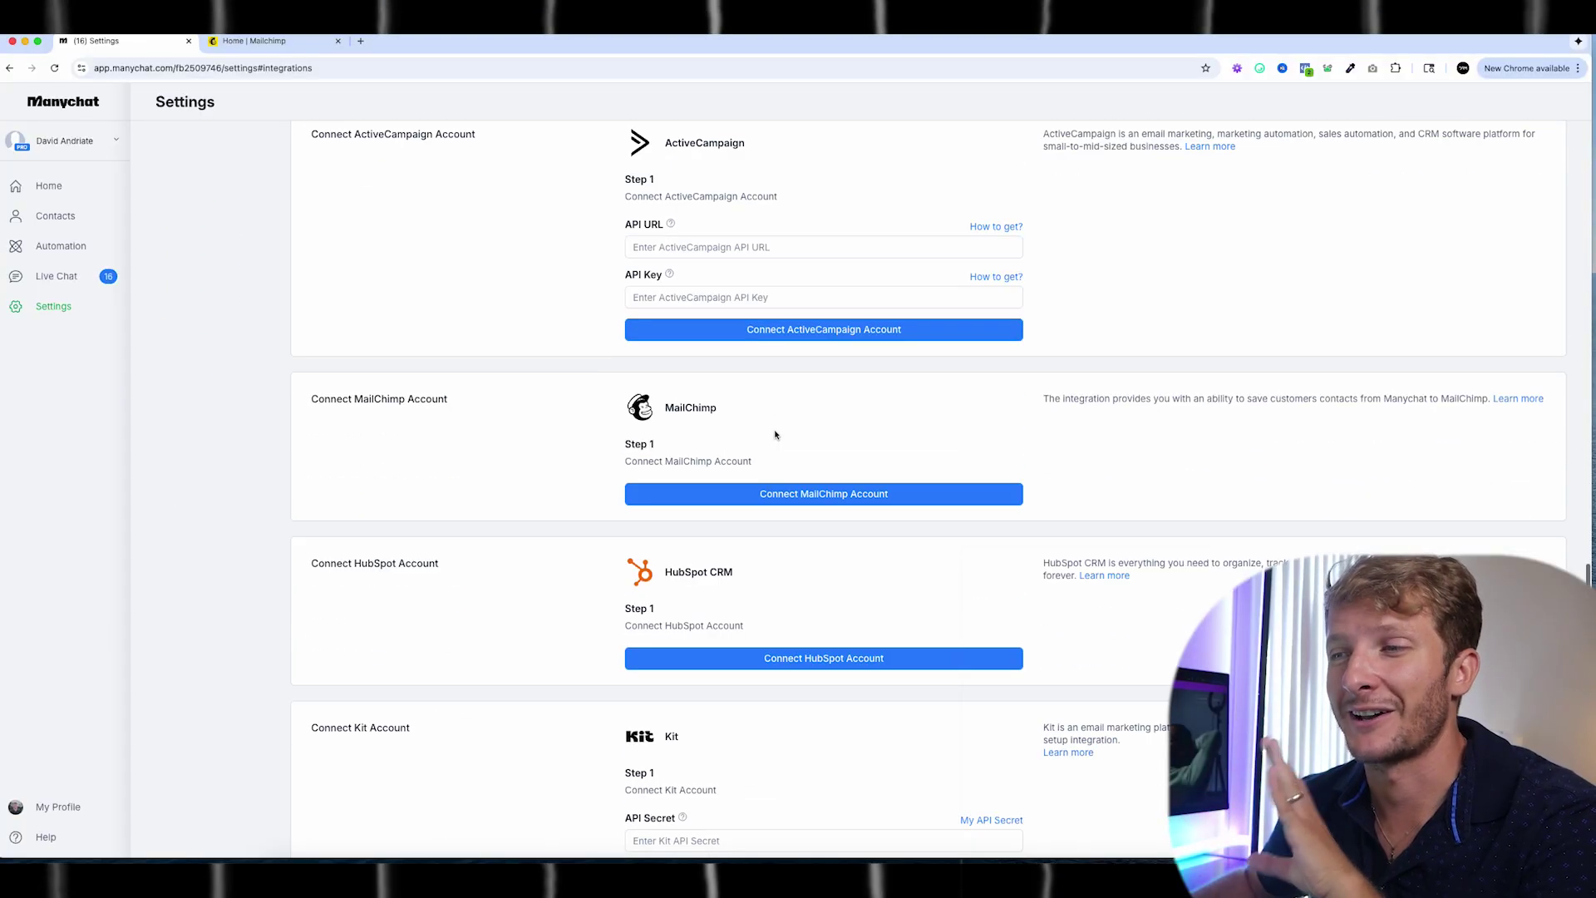
pyautogui.scroll(12, 774, 434)
pyautogui.scroll(3, 775, 434)
pyautogui.scroll(-7, 774, 434)
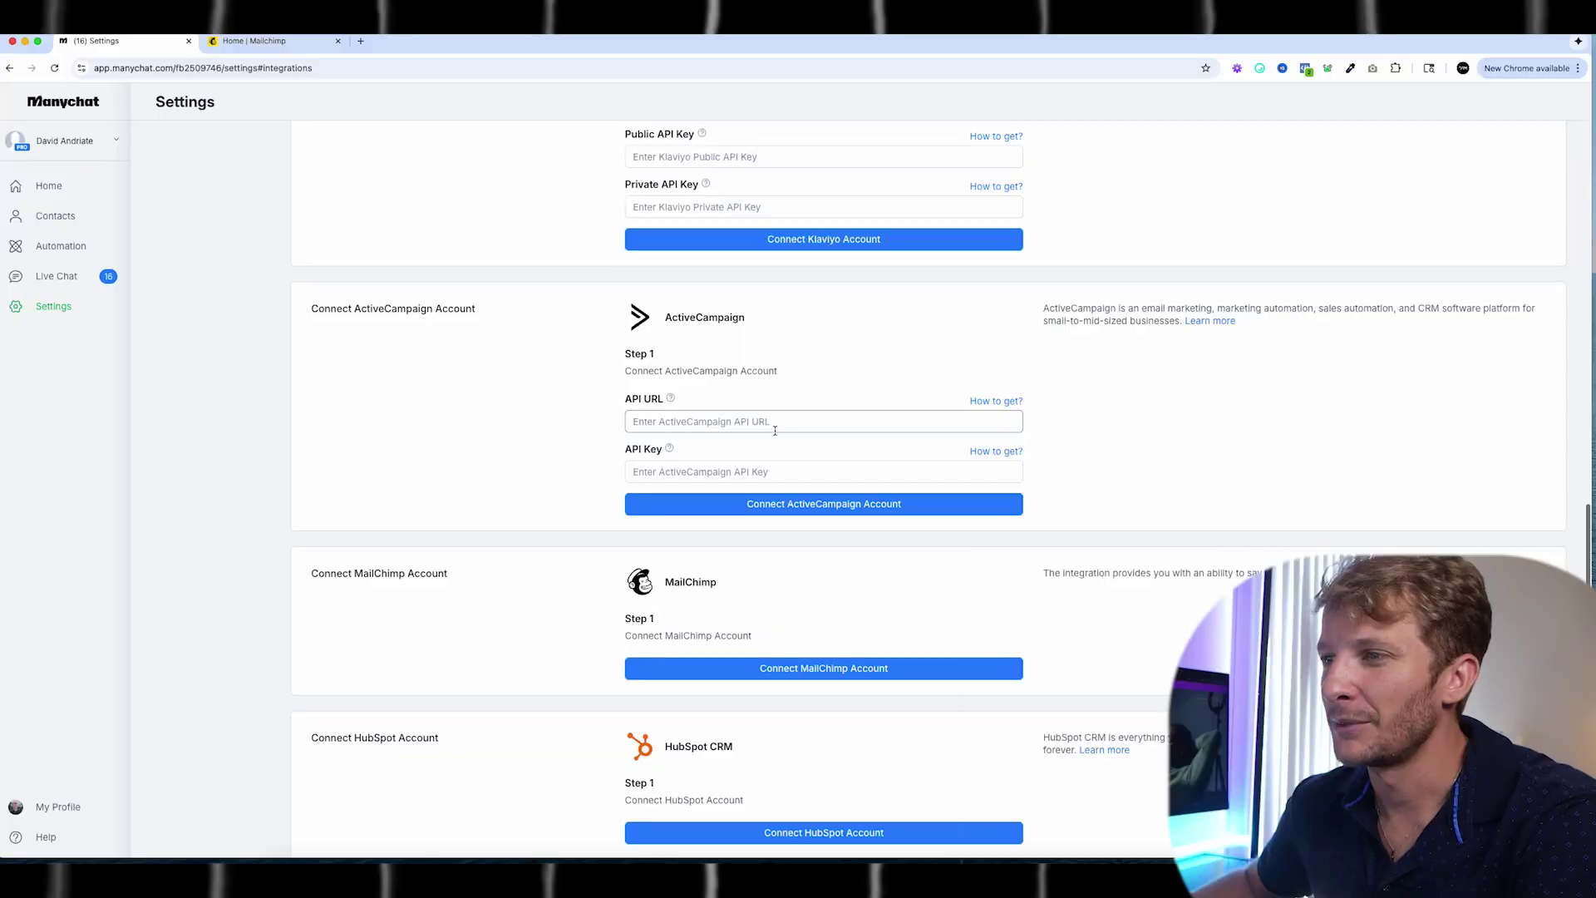
pyautogui.scroll(-3, 775, 434)
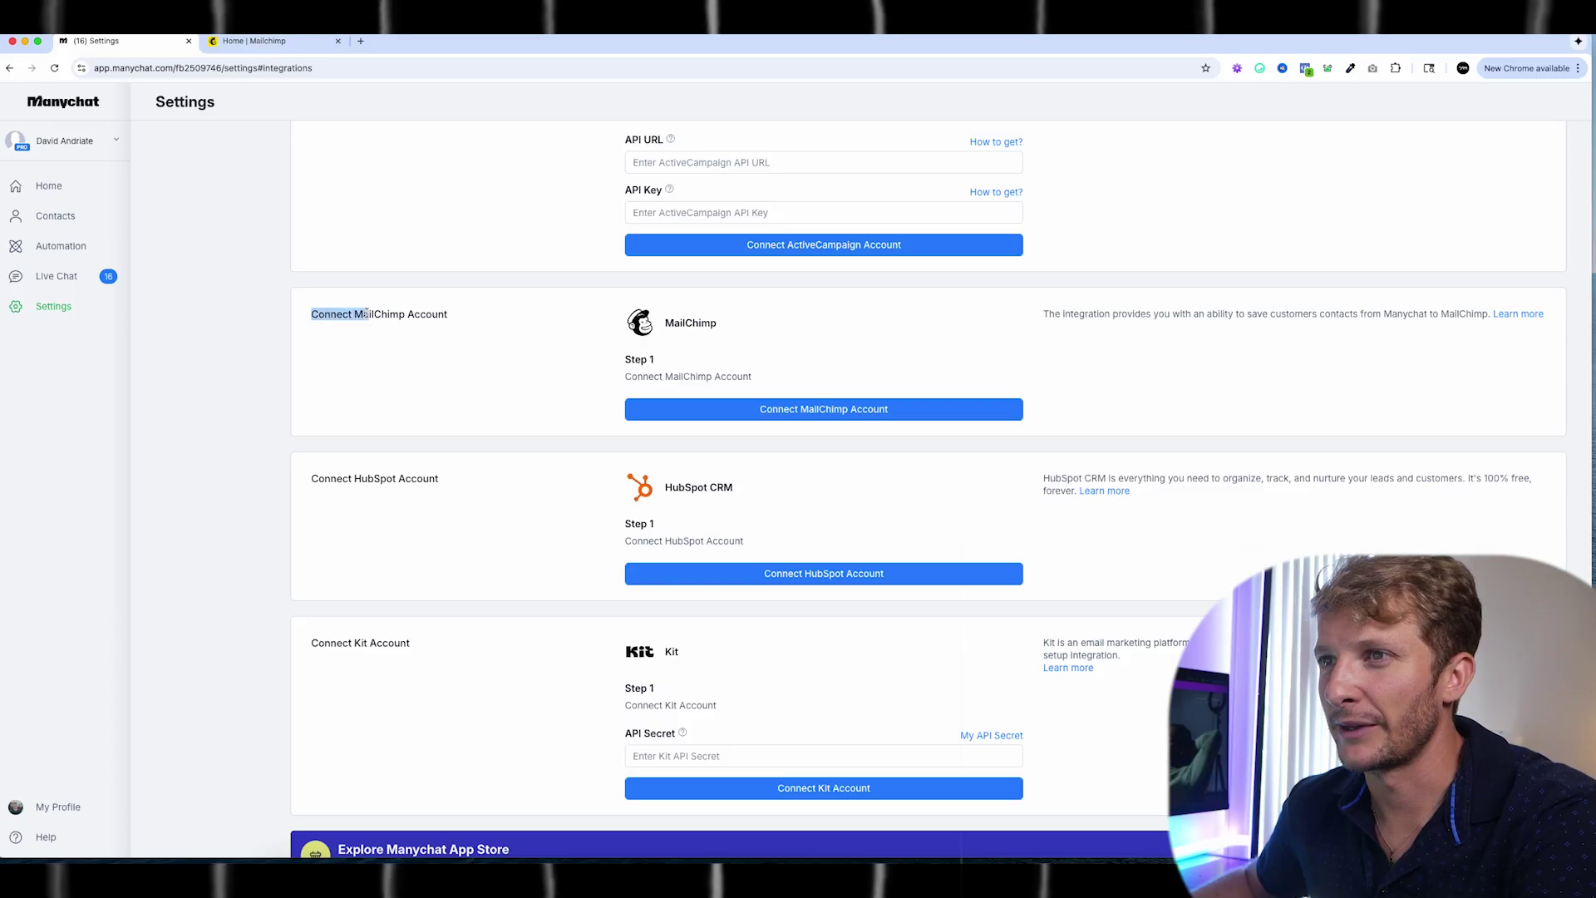
pyautogui.click(798, 416)
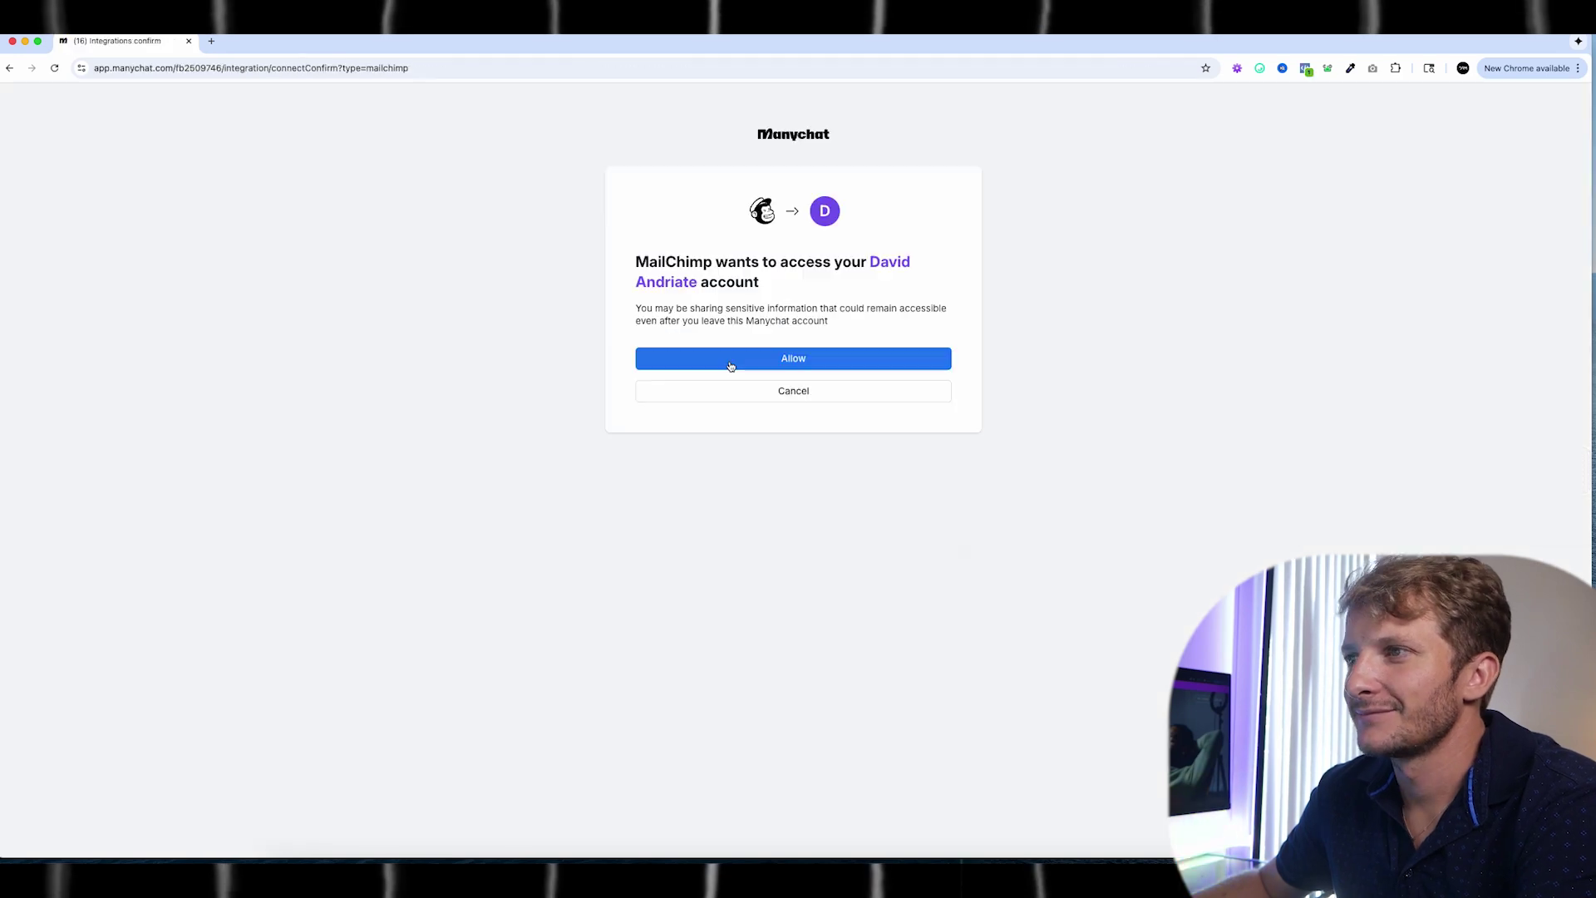
# Step: Allow Manychat access to the Mailchimp account
pyautogui.click(730, 358)
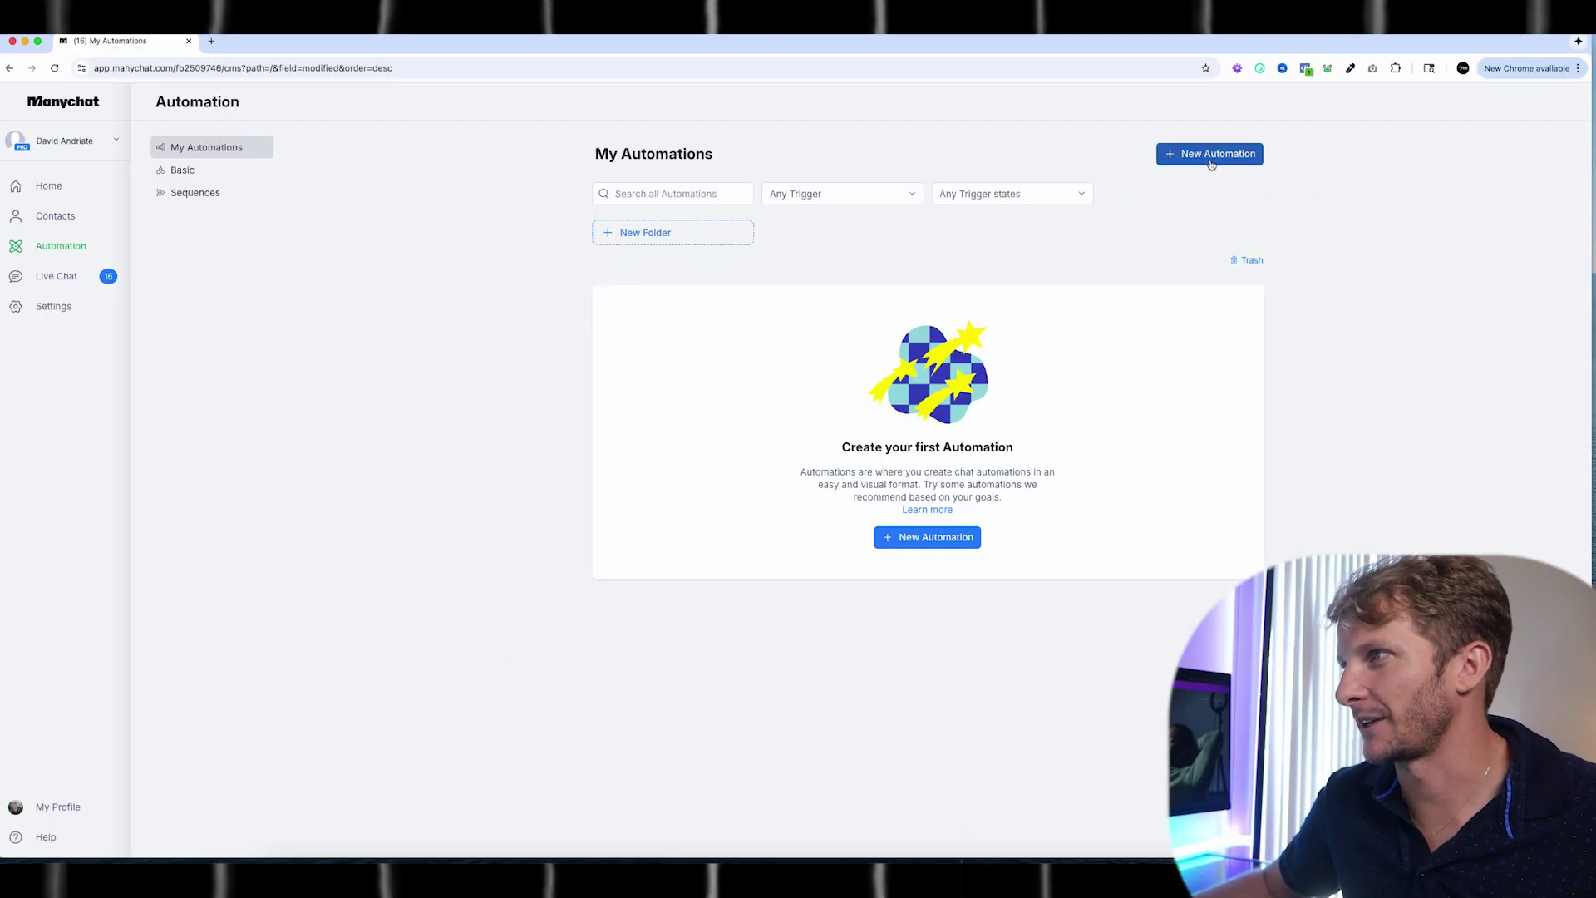
# Step: Start a blank automation; caption reads 'Comment GUIDE below and I'll send you my free guide!'
pyautogui.click(1210, 156)
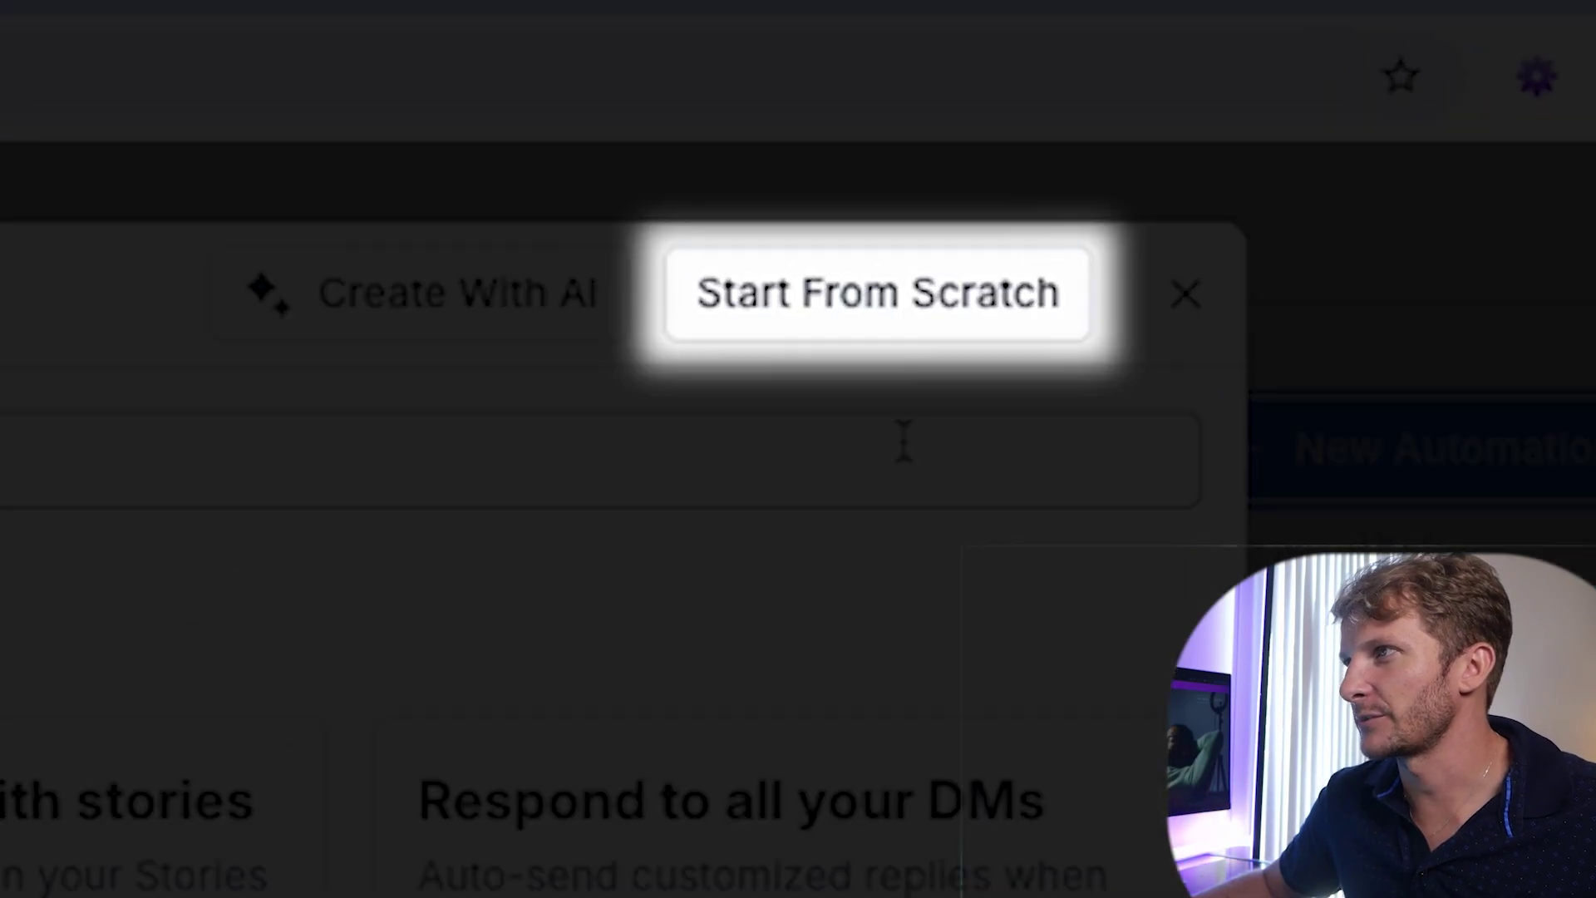
pyautogui.click(851, 326)
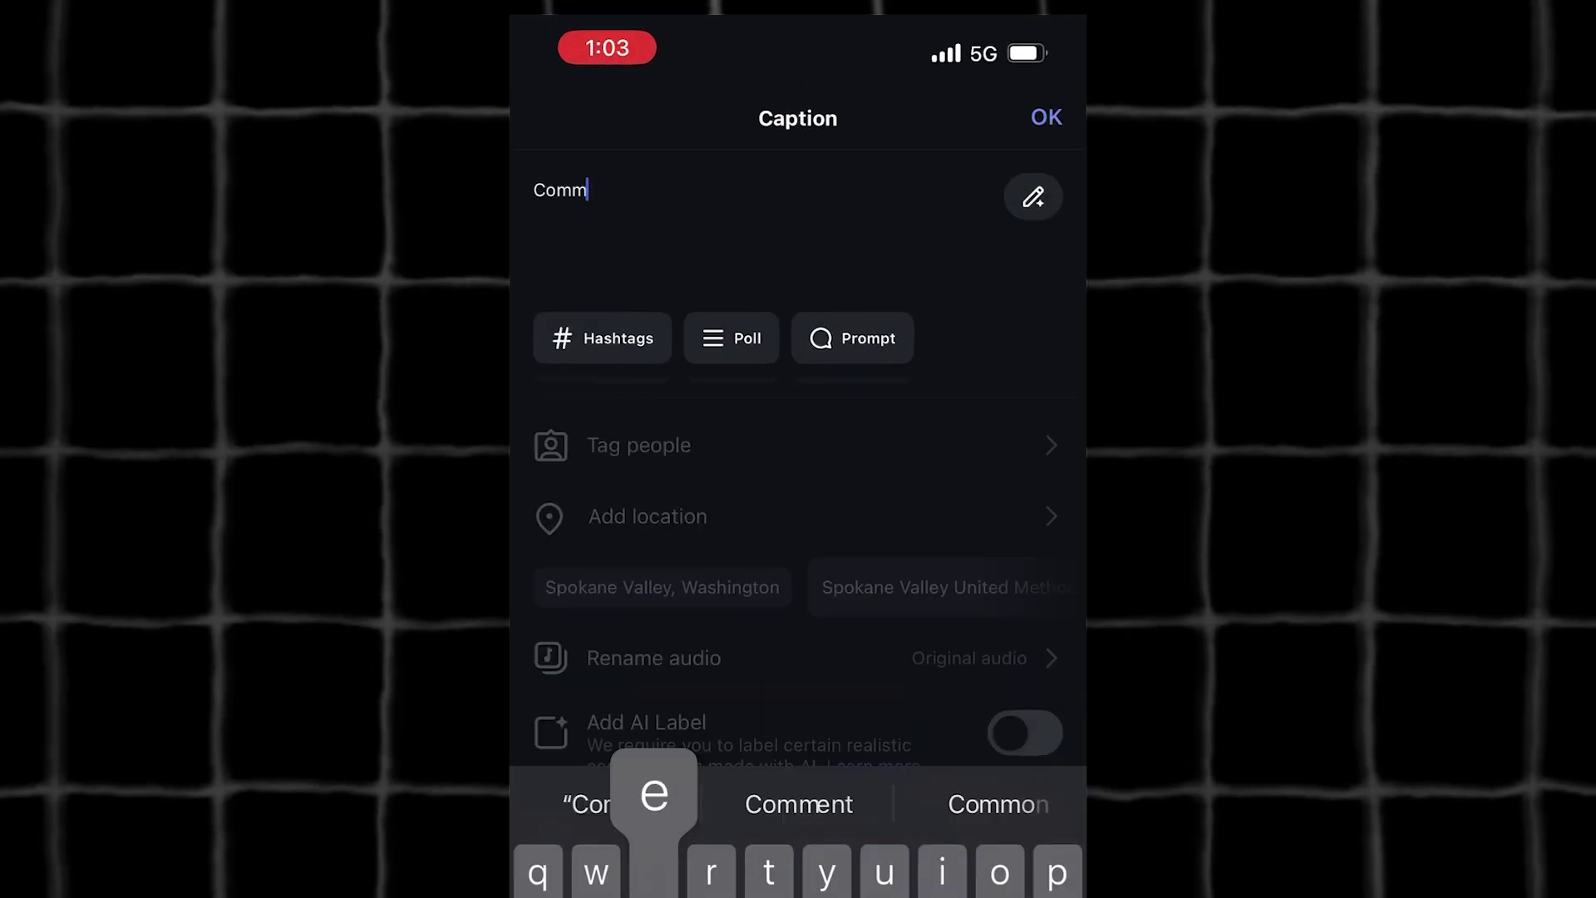
pyautogui.write('ent GUIDE below and I’ll sen')
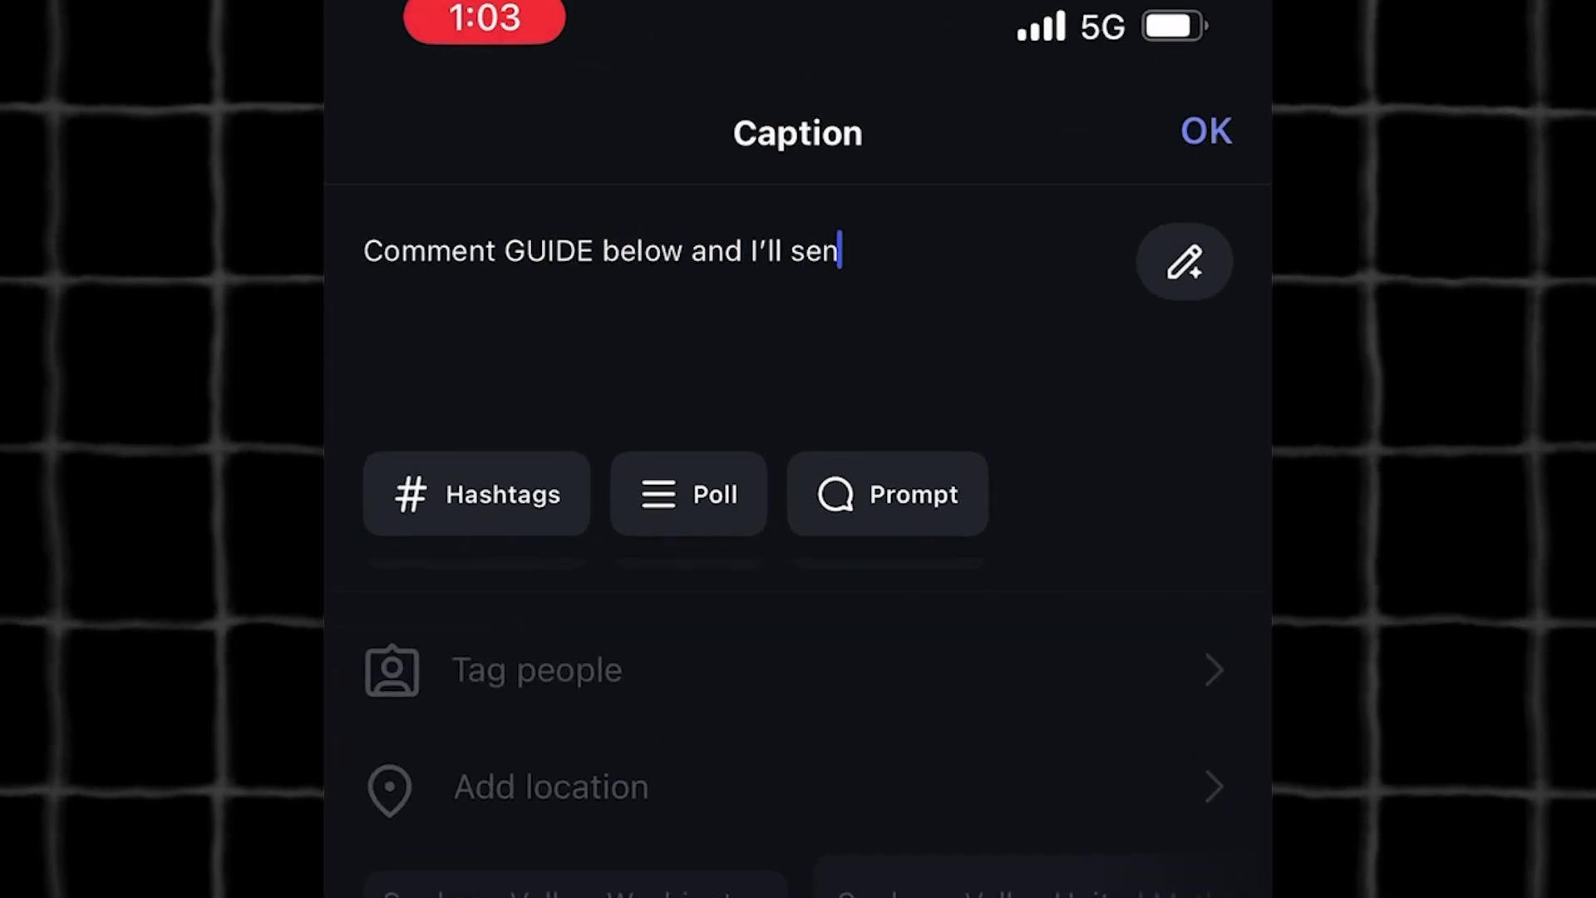
pyautogui.write('d you my free guide!')
pyautogui.press('Return')
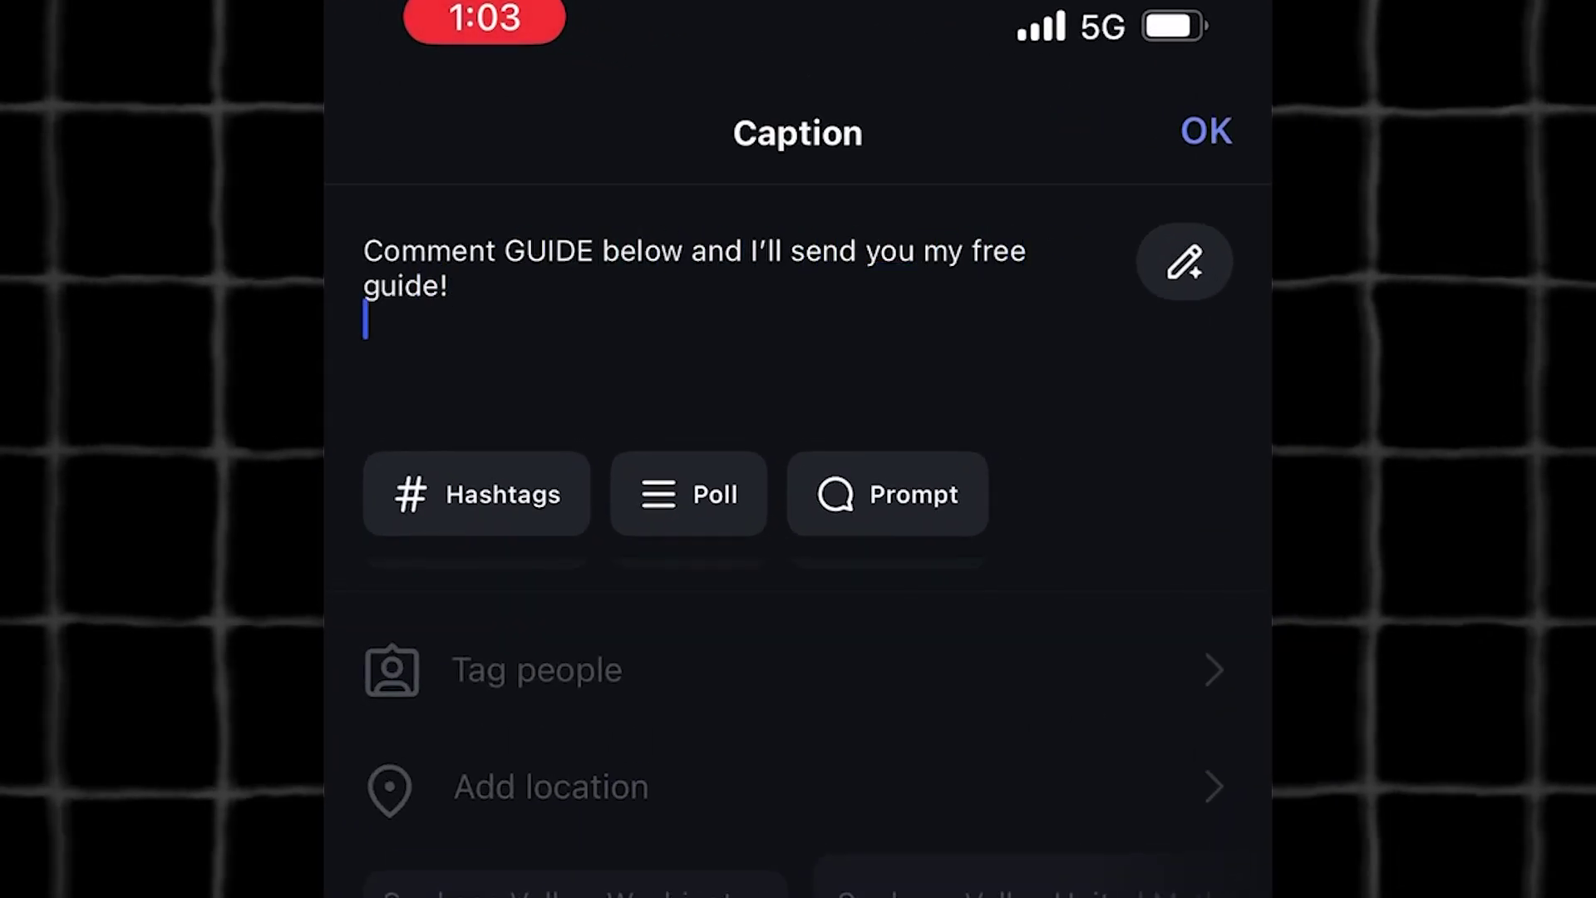
pyautogui.click(544, 512)
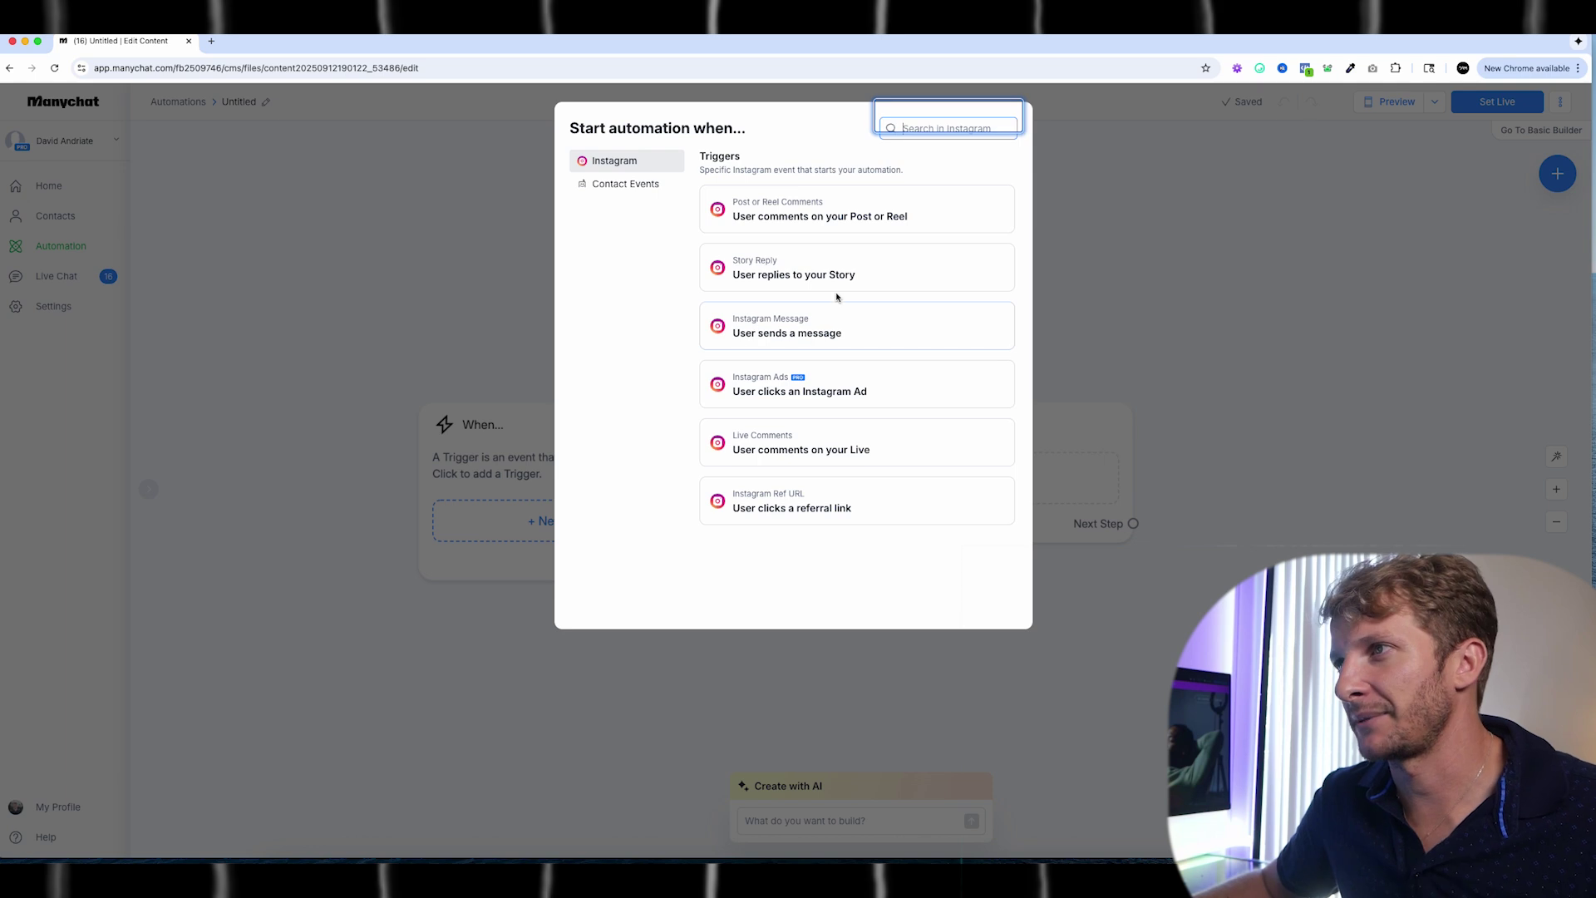
# Step: Trigger on comments on the Medusa reel containing the keyword 'guide'
pyautogui.click(823, 218)
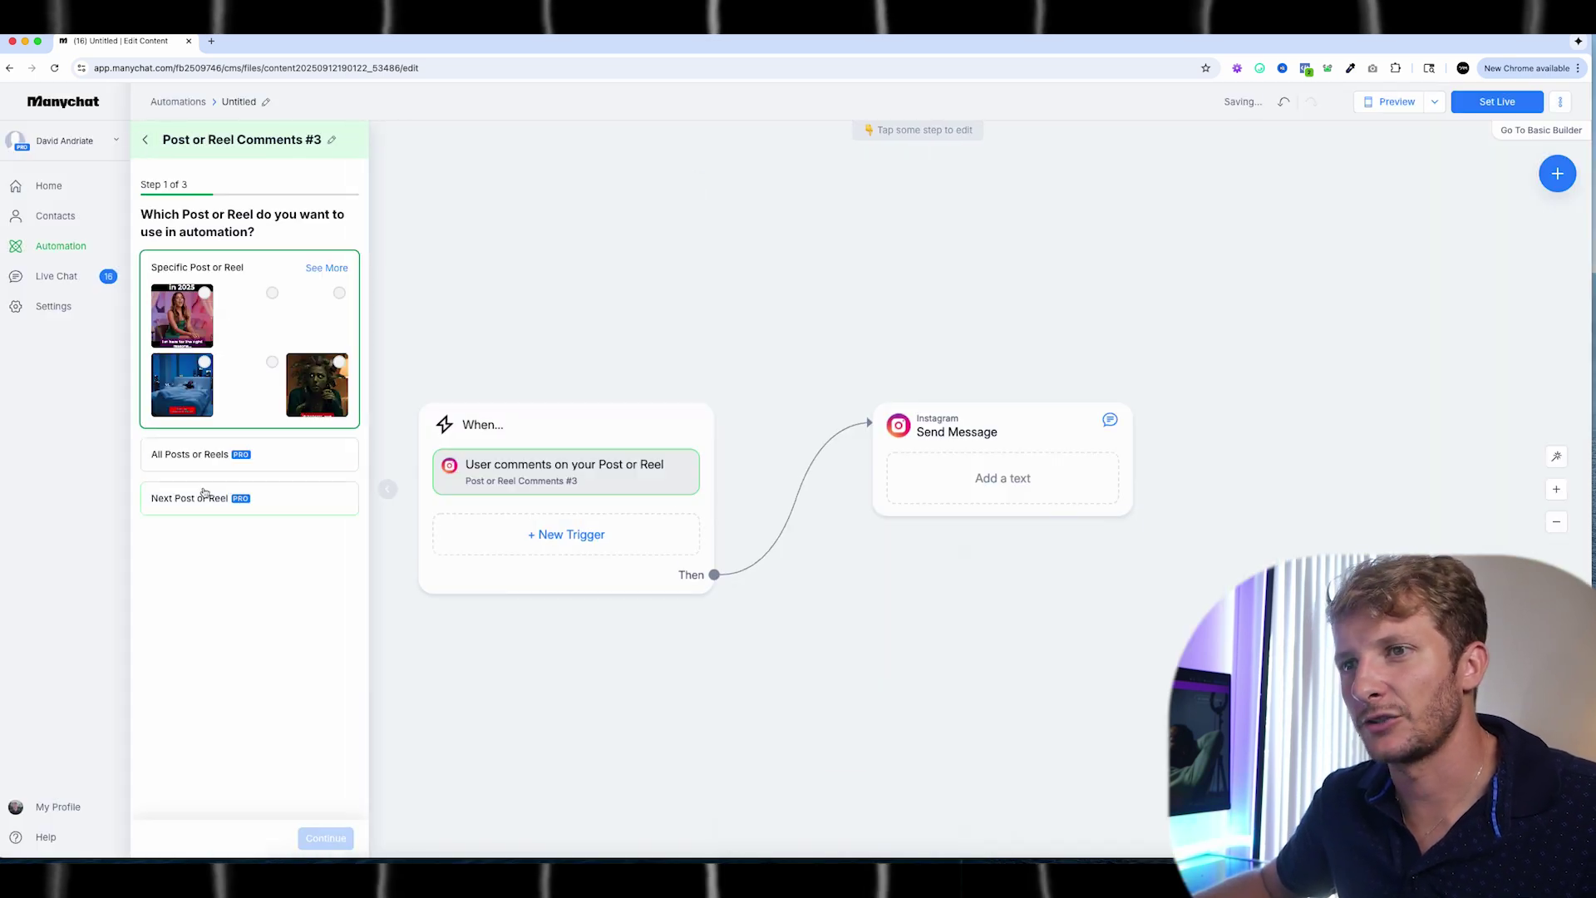
pyautogui.click(318, 501)
pyautogui.click(222, 457)
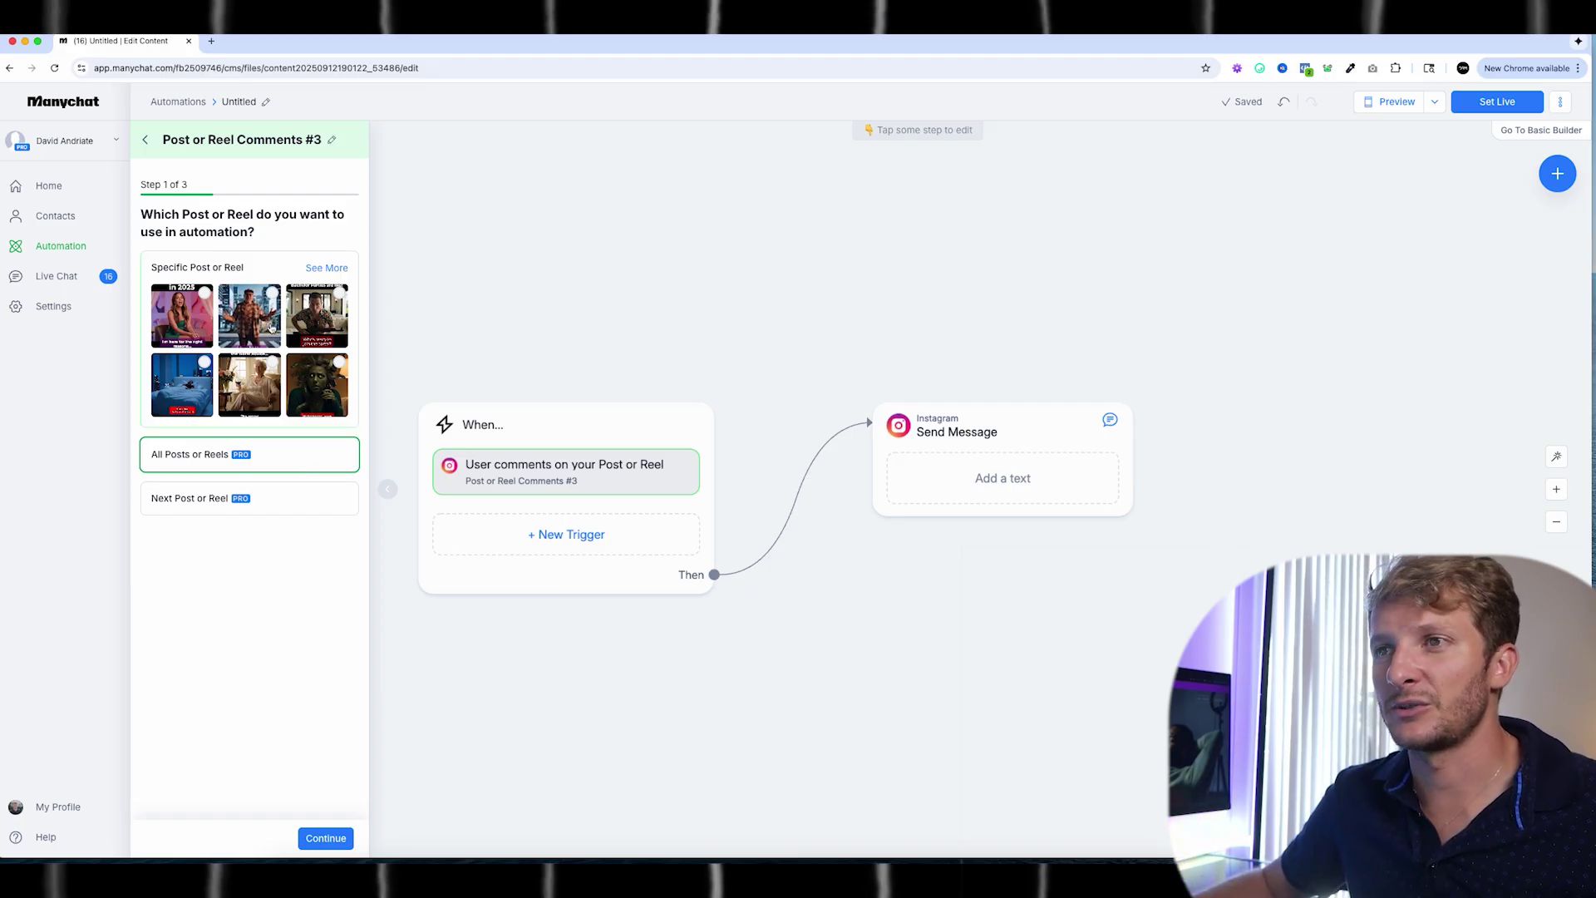
pyautogui.click(317, 384)
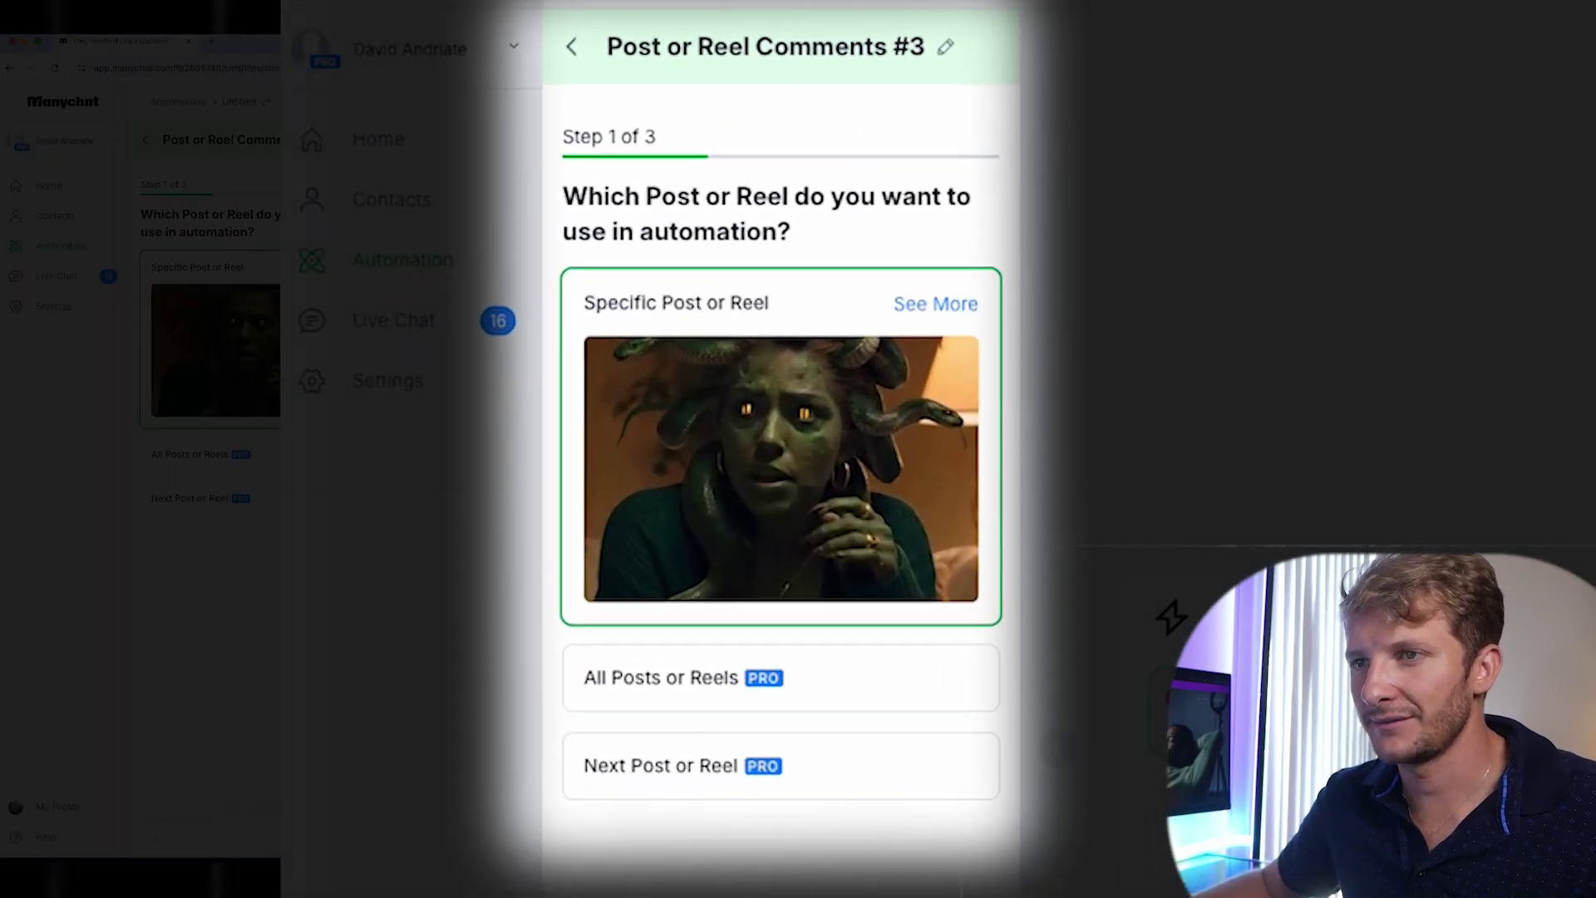
pyautogui.click(325, 838)
pyautogui.click(713, 422)
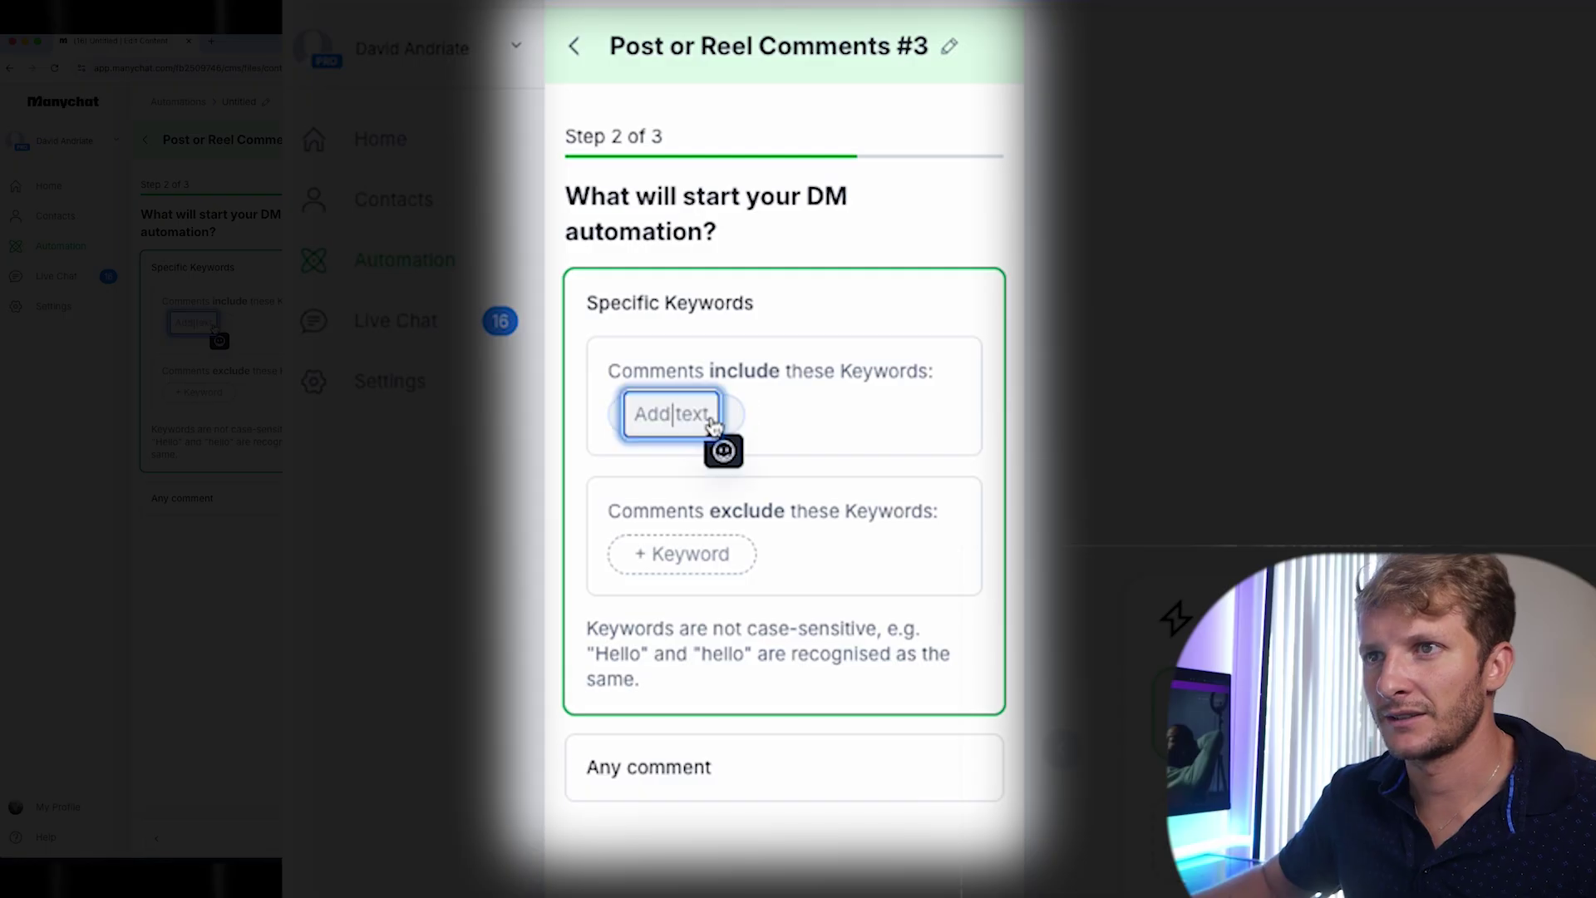
pyautogui.write('guide')
pyautogui.press('Return')
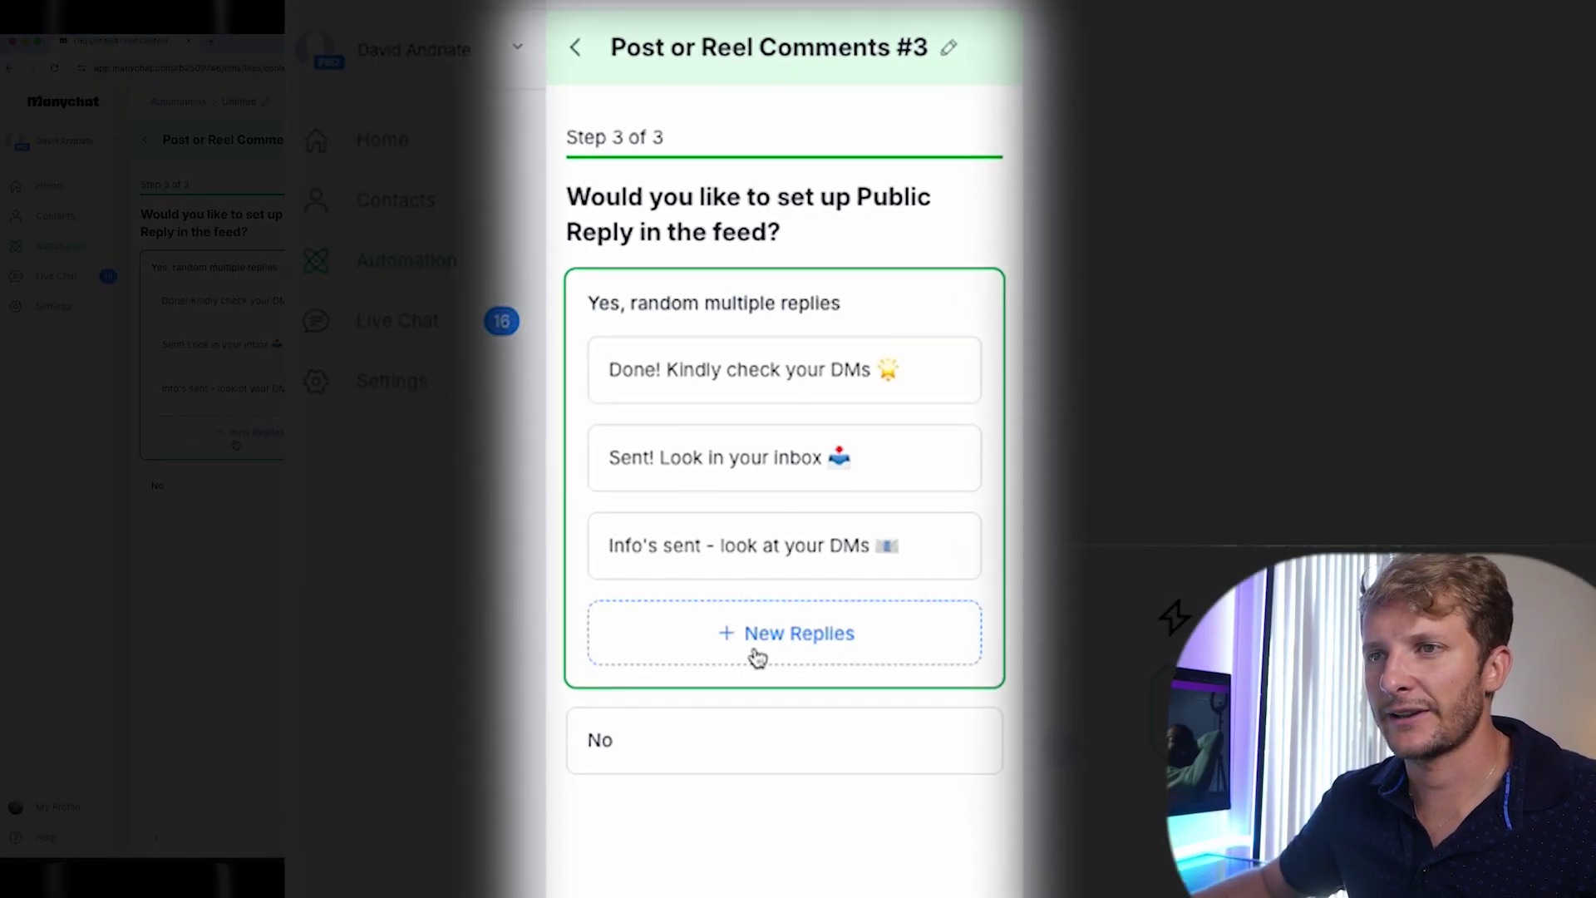
# Step: Add public replies 'Message sent! Check DMs 📬', 'Details sent! Review your DMs ✉️', 'Done! Your DMs have it 🚀'
pyautogui.click(752, 656)
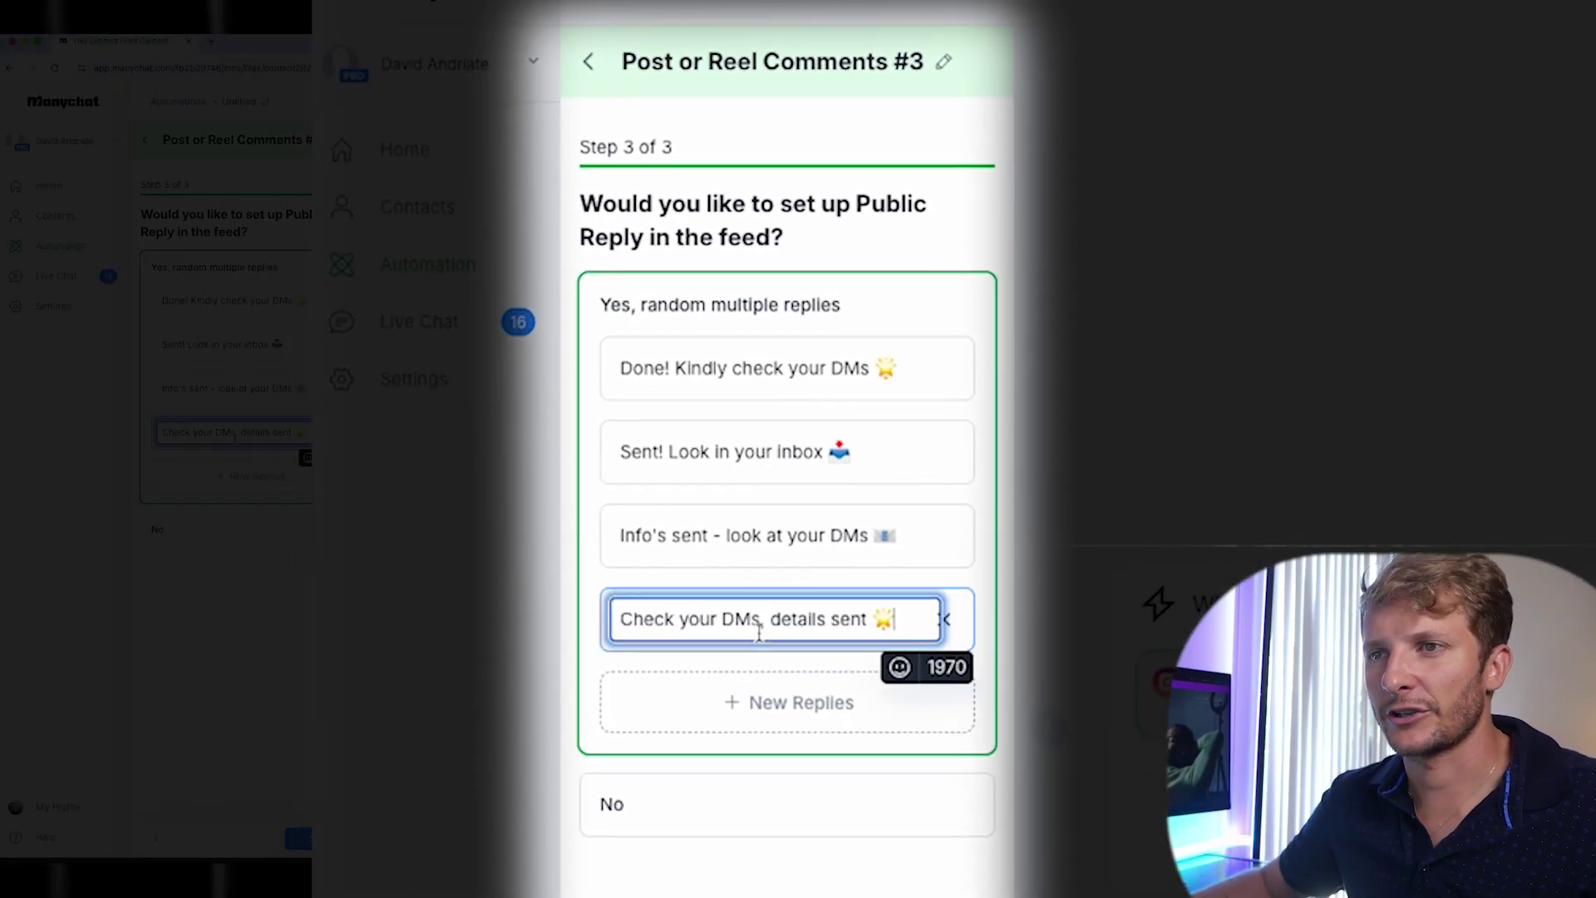
pyautogui.click(789, 702)
pyautogui.write('Message sent! Check DMs 📬')
pyautogui.click(790, 786)
pyautogui.write('Details sent! Review your DMs ✉️')
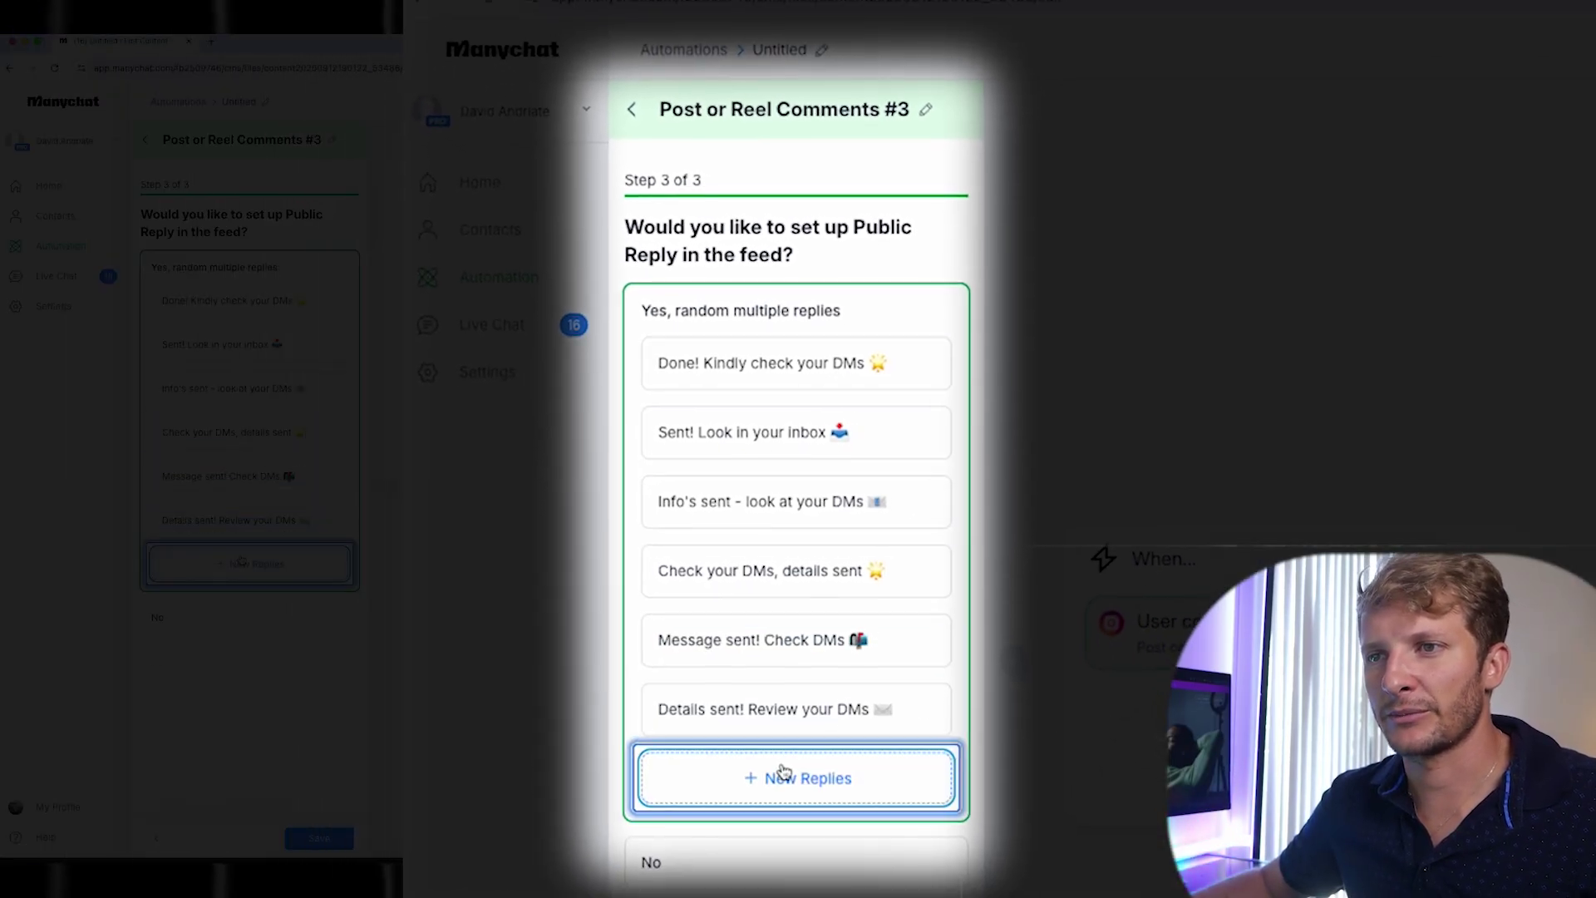
pyautogui.click(789, 869)
pyautogui.write('Done! Your DMs have it 🚀')
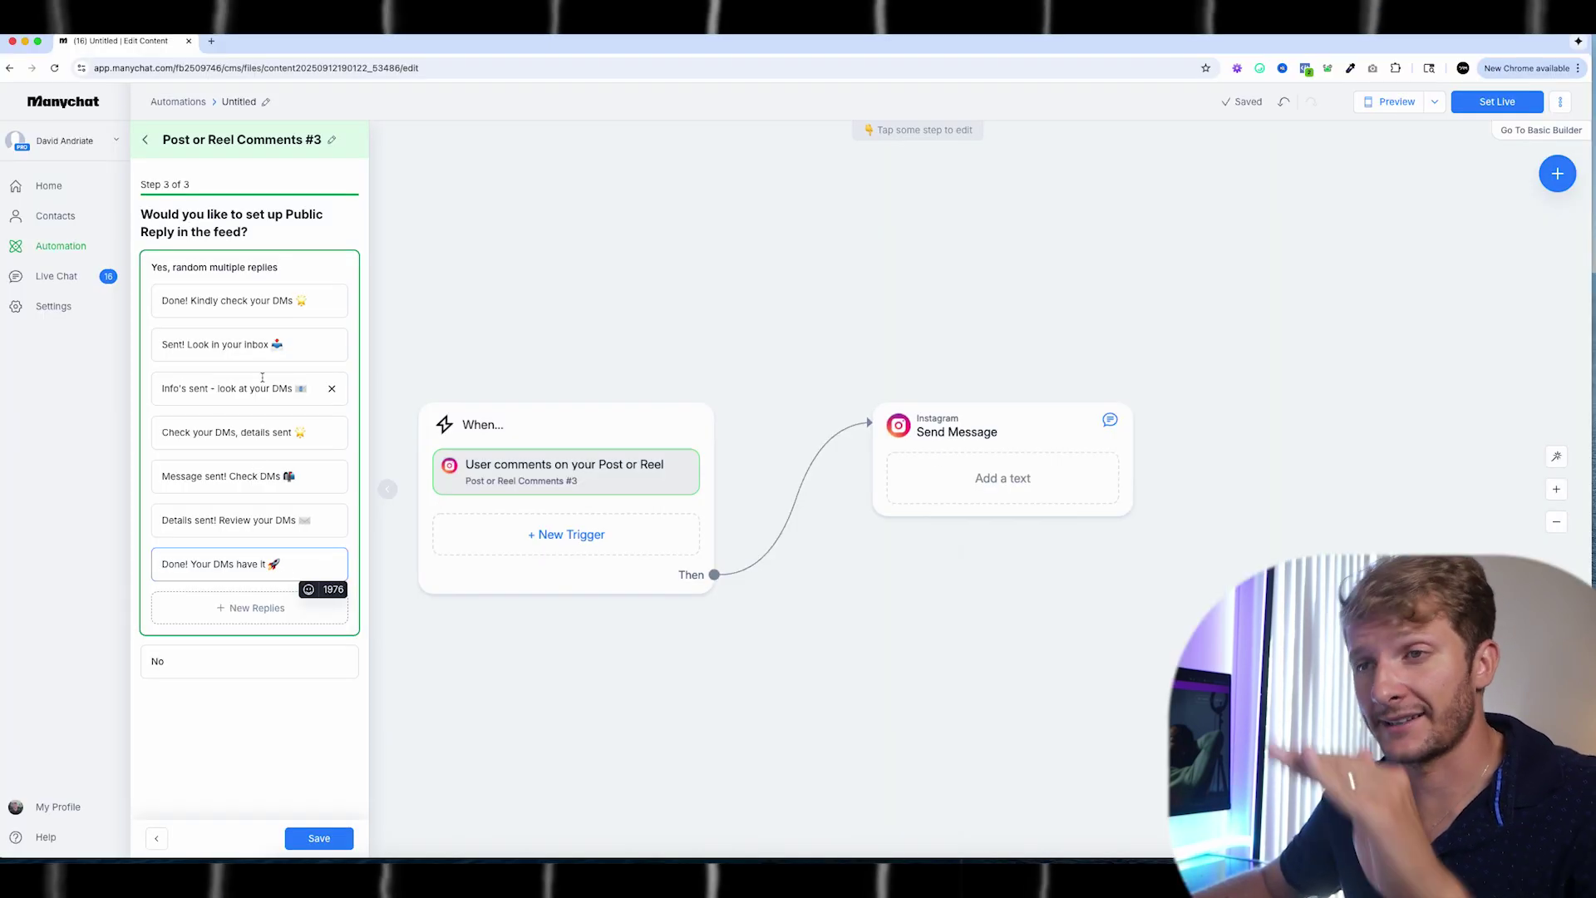
# Step: Add replies 'Check inbox, link sent! 👁' and 'Check your inbox, details sent 💬', then save the trigger
pyautogui.click(250, 608)
pyautogui.click(253, 651)
pyautogui.click(260, 706)
pyautogui.write('Check inbox, link sent! 👁')
pyautogui.click(257, 729)
pyautogui.write('Check your inbox, details sent 💬')
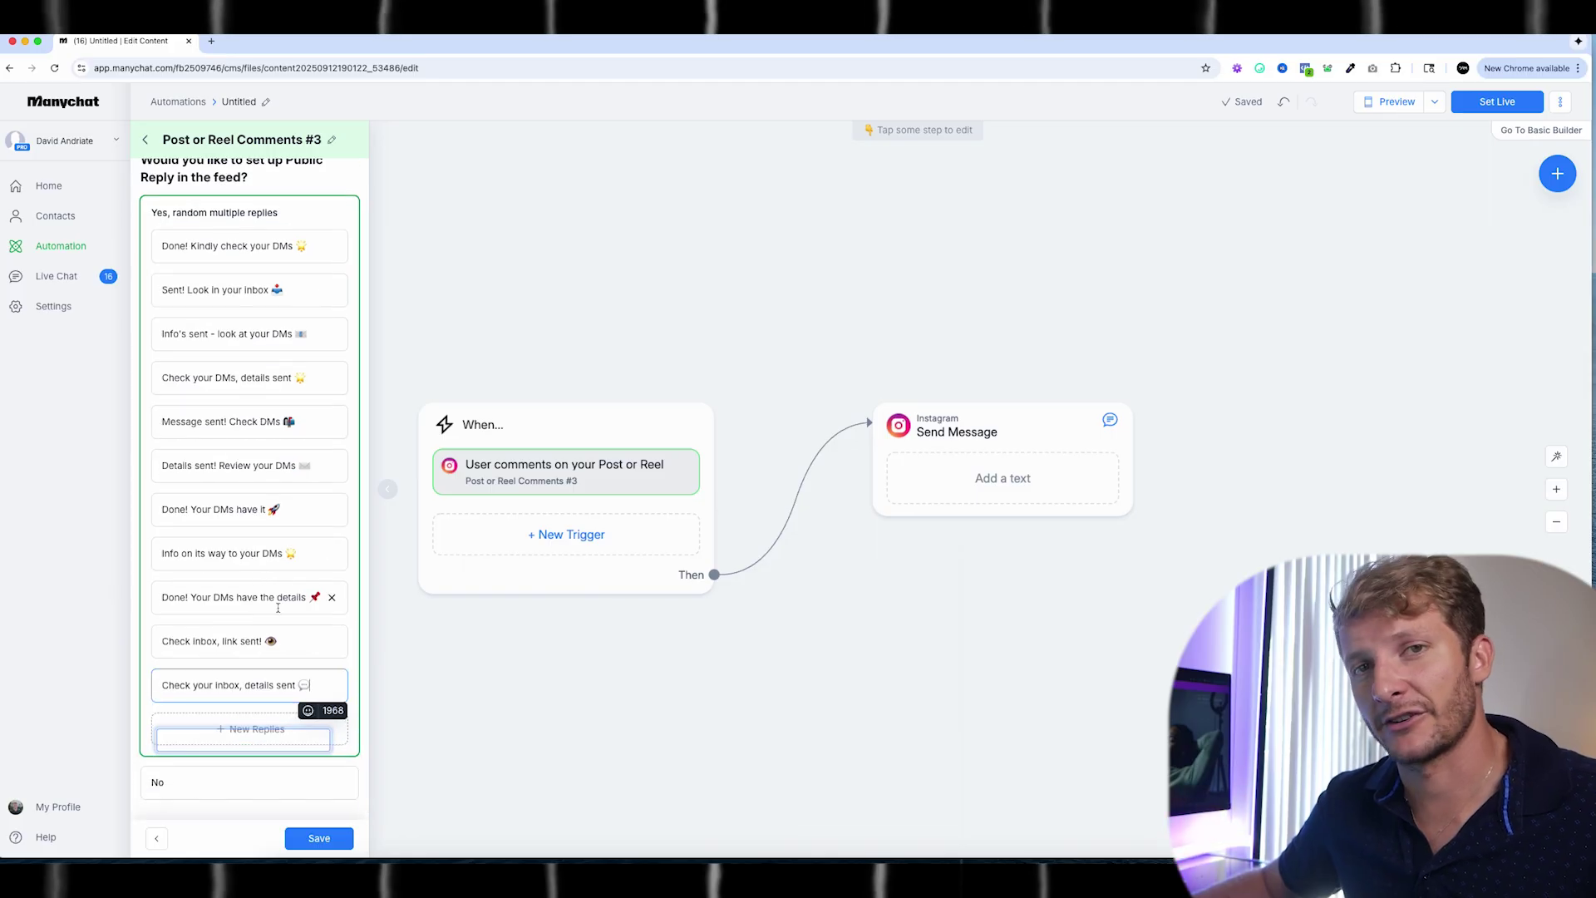
pyautogui.click(319, 838)
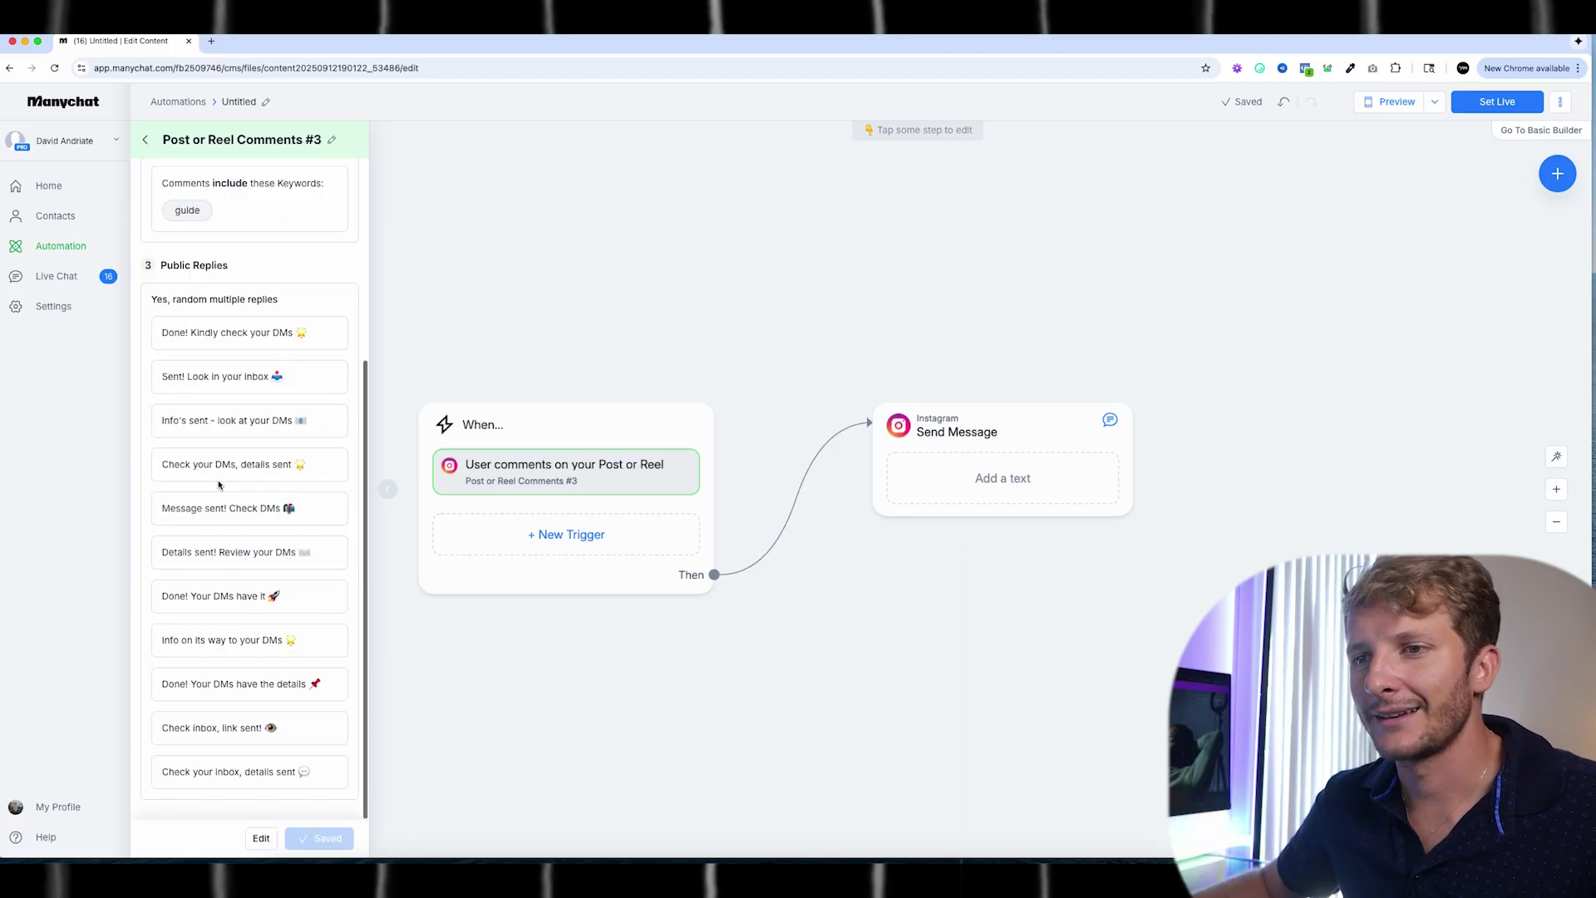
pyautogui.click(678, 710)
pyautogui.click(1010, 489)
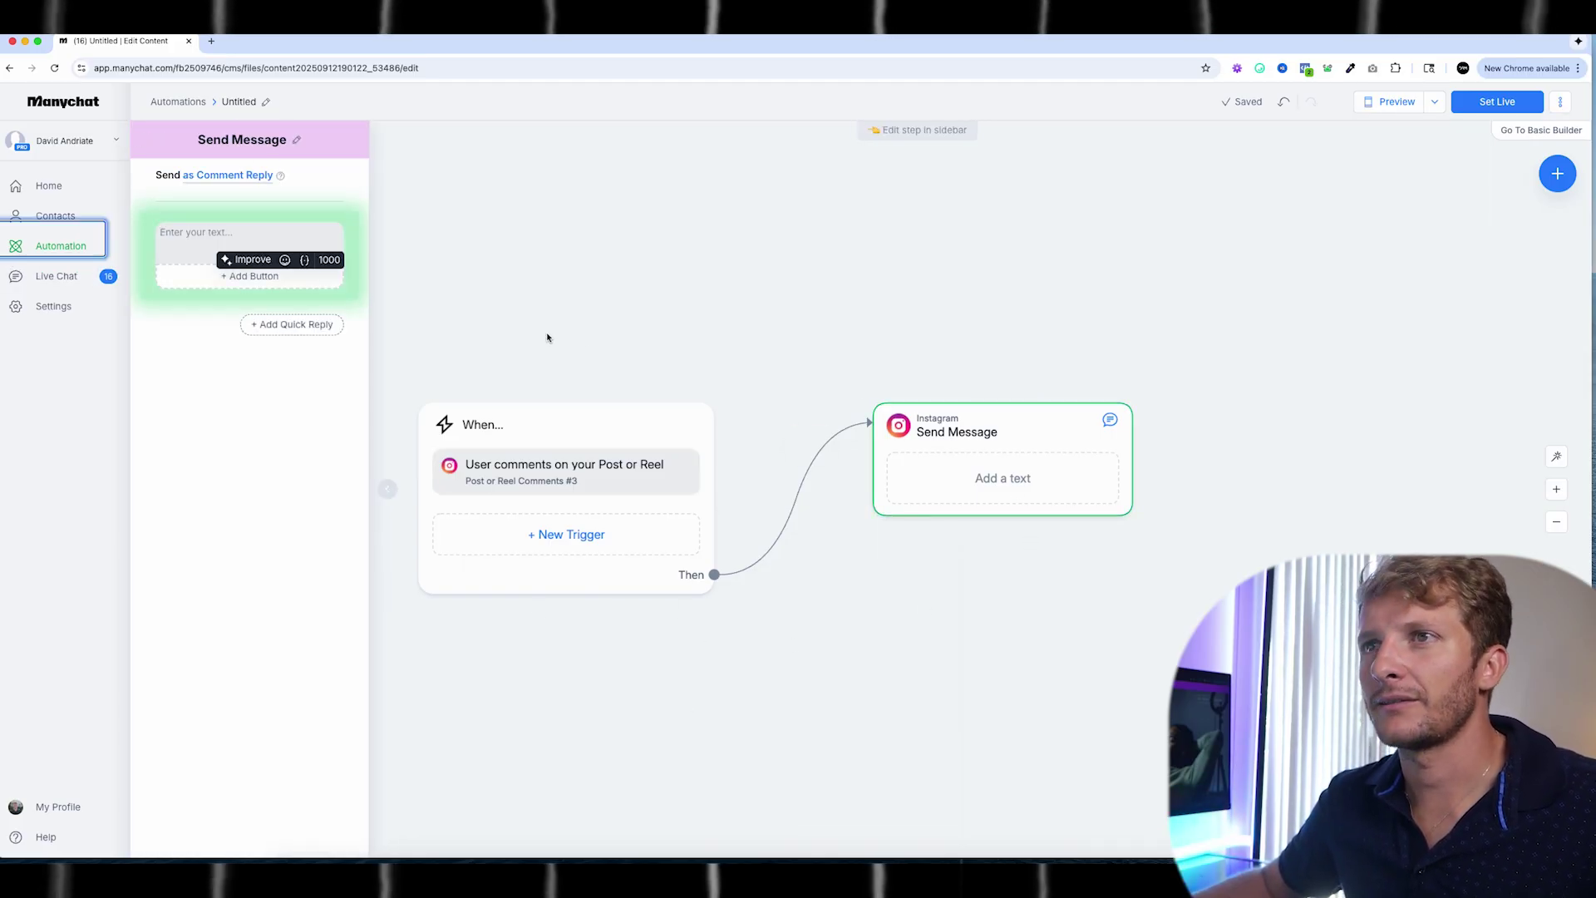
# Step: Write 'Hey there! Thanks for your comment. Are you still interested in the guide?' with a 'Yes I am!' button
pyautogui.click(215, 236)
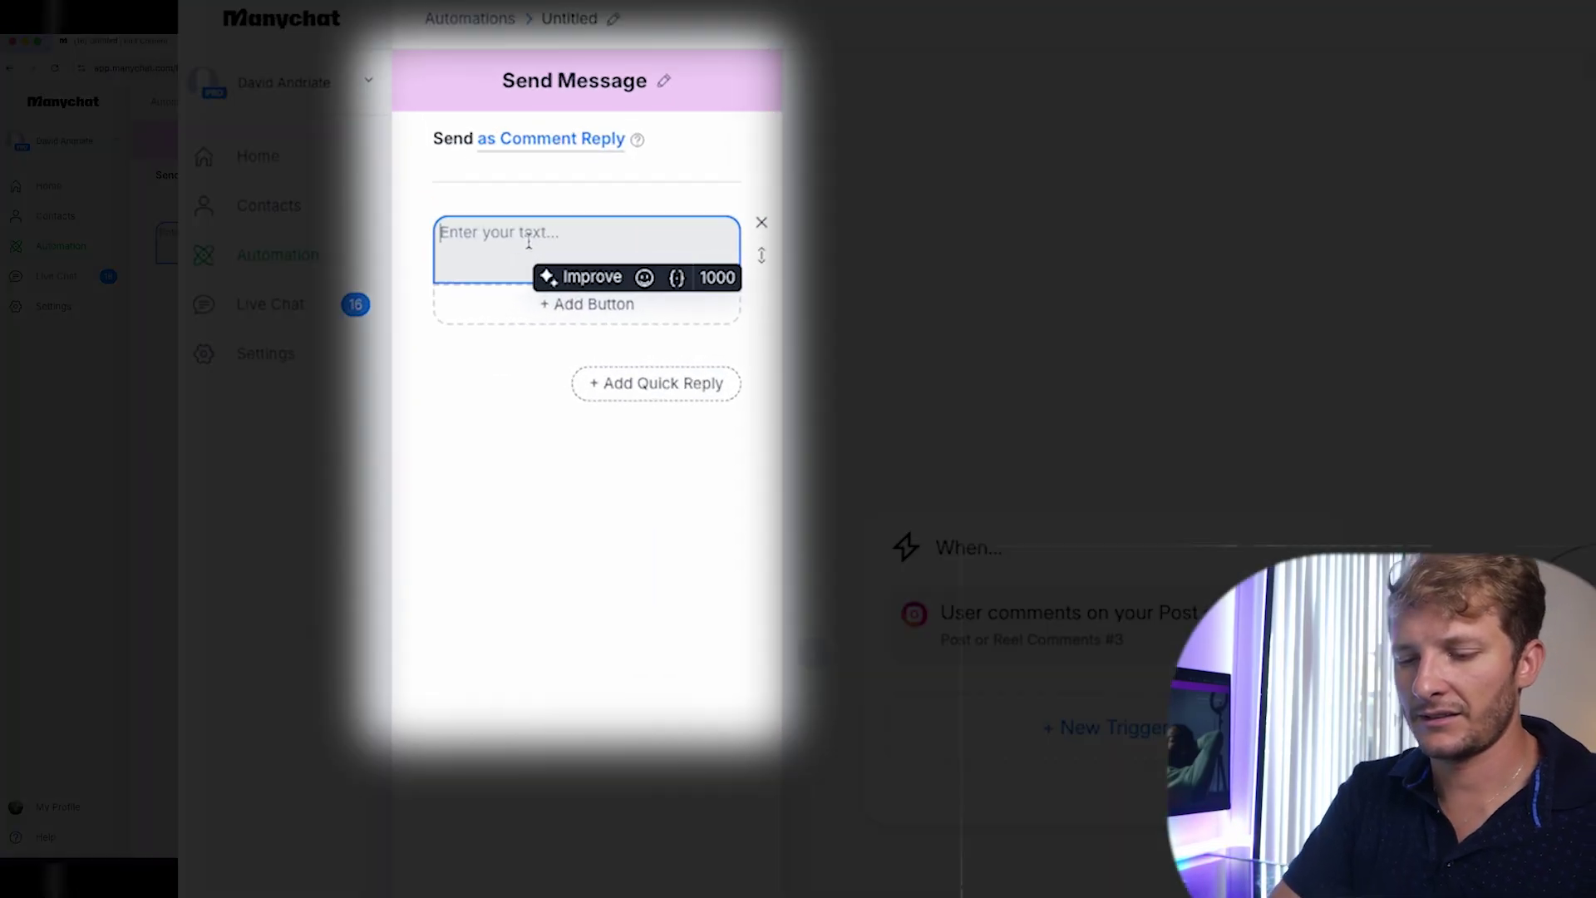
pyautogui.write('Hey there! ')
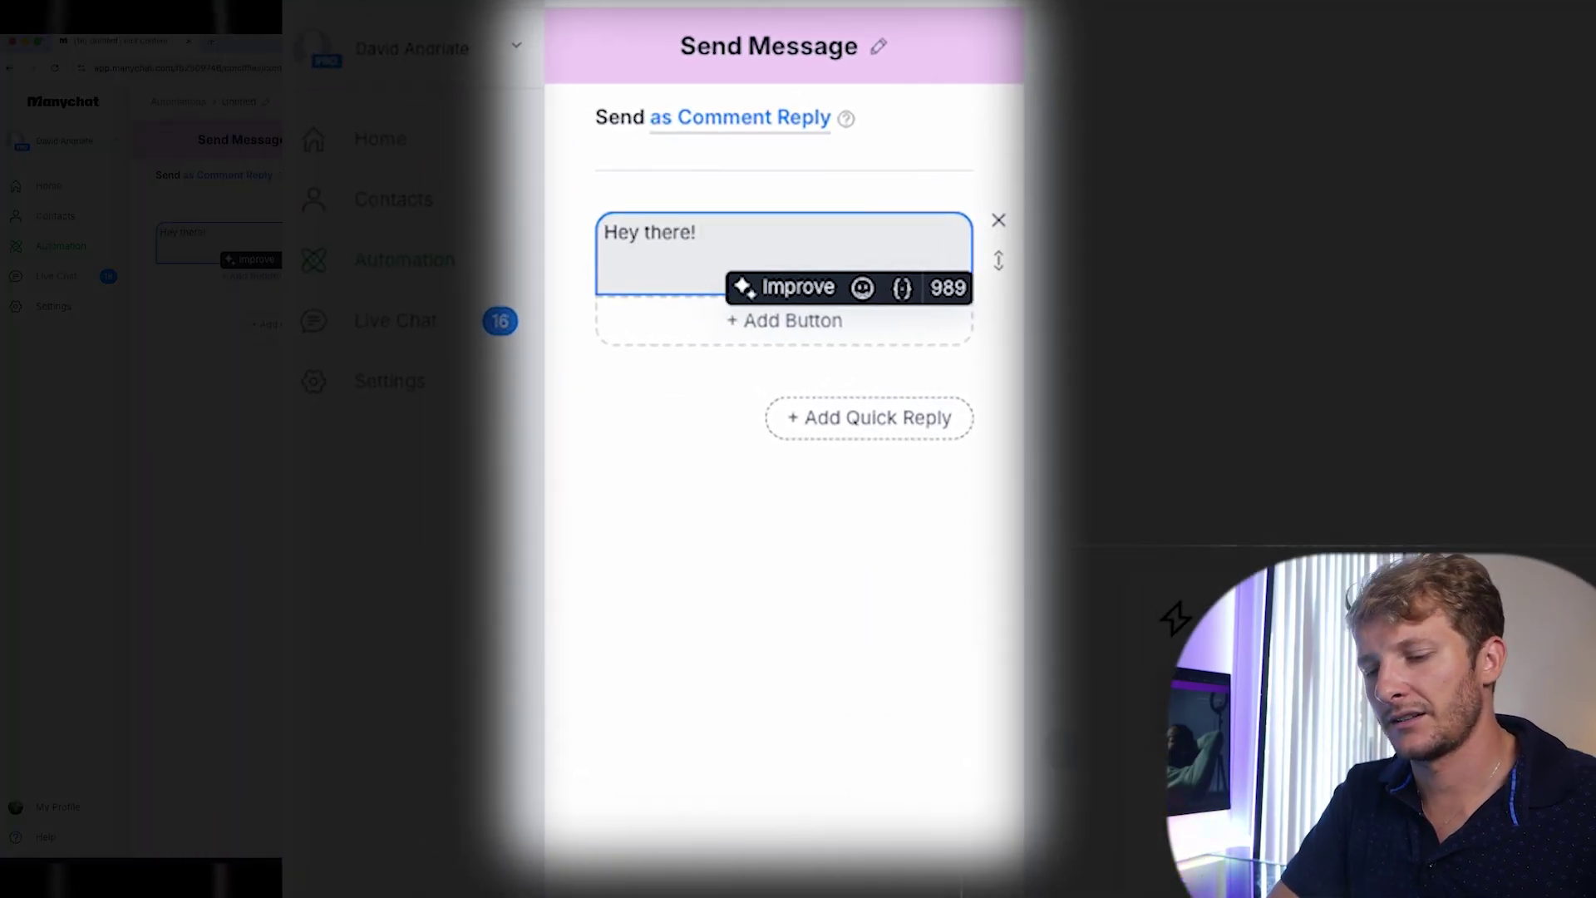
pyautogui.write('Thanks for your commen')
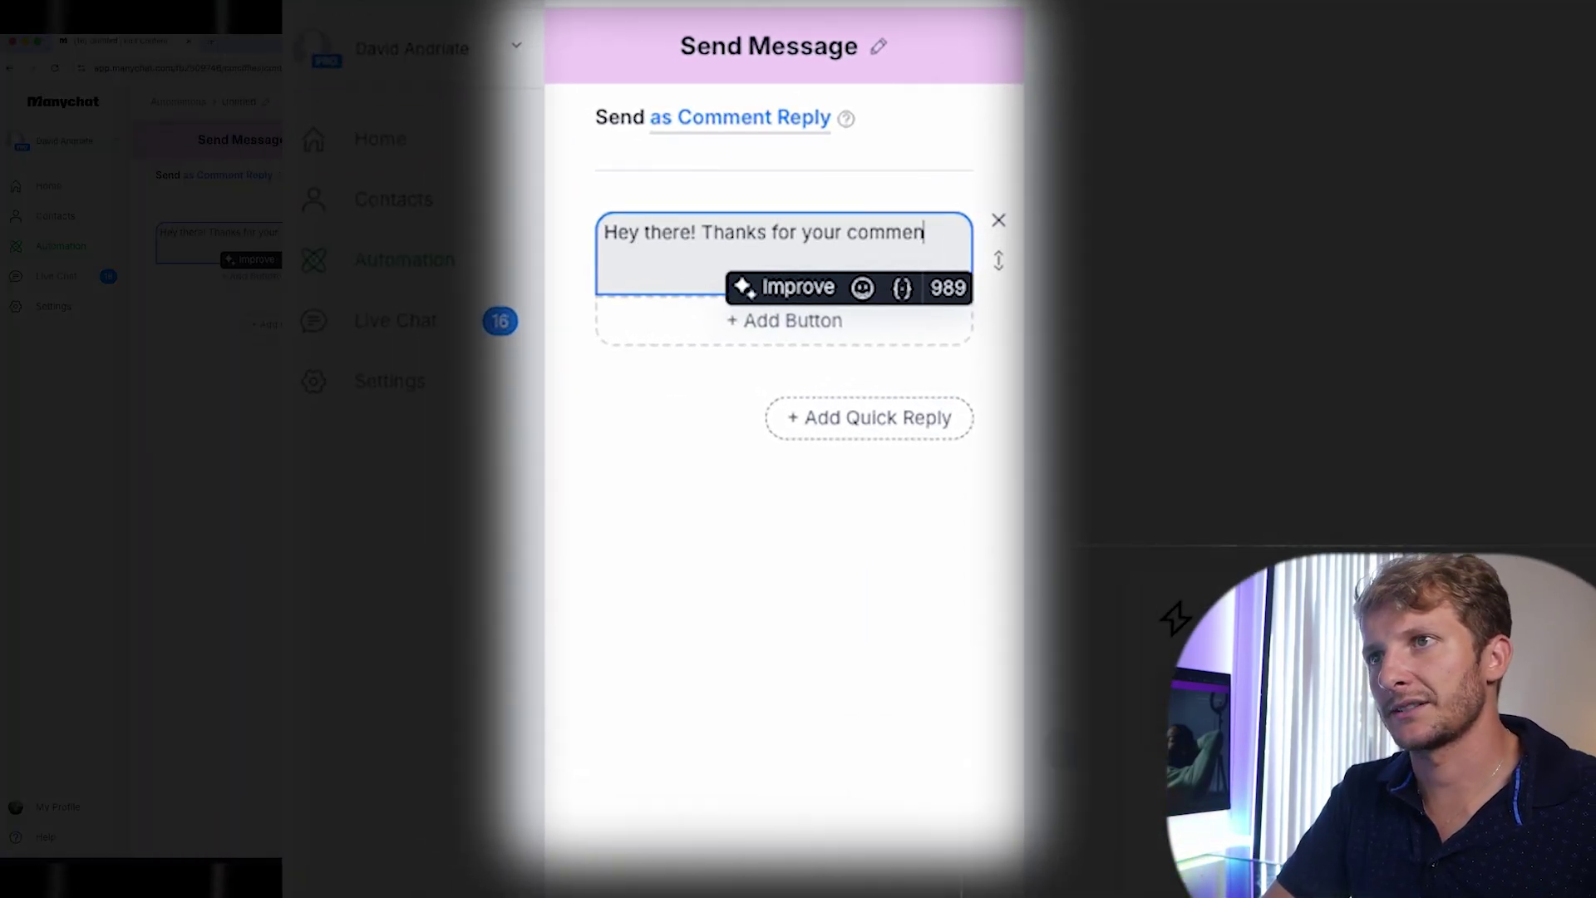
pyautogui.write('t.')
pyautogui.press('Return')
pyautogui.press('Return')
pyautogui.write('Are you still interested in the guide?')
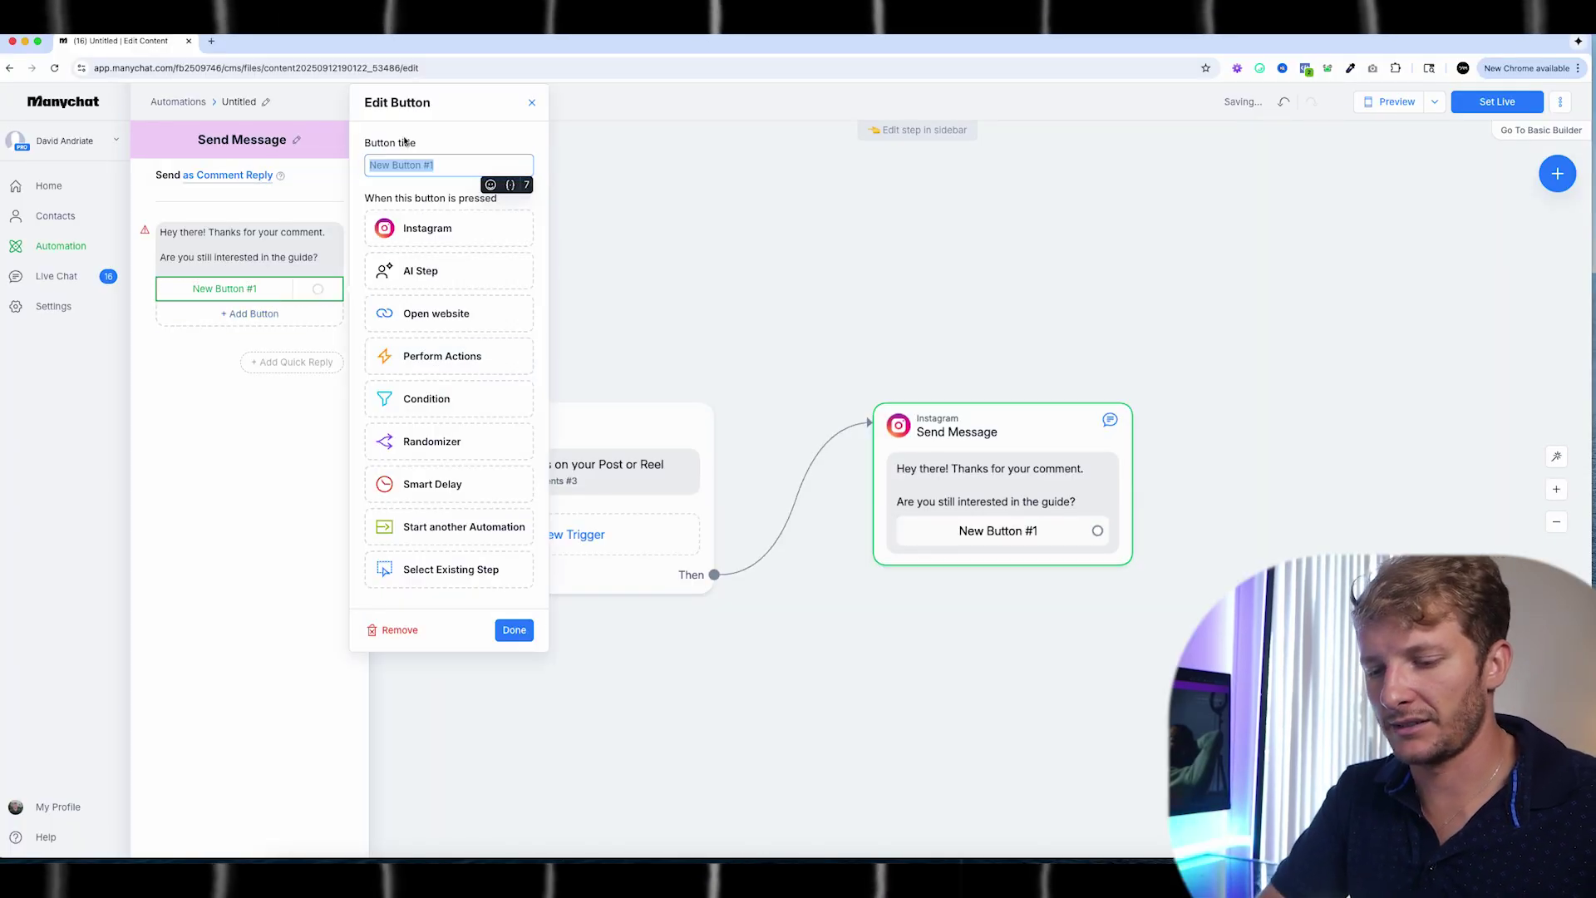
pyautogui.write('Yes I am!')
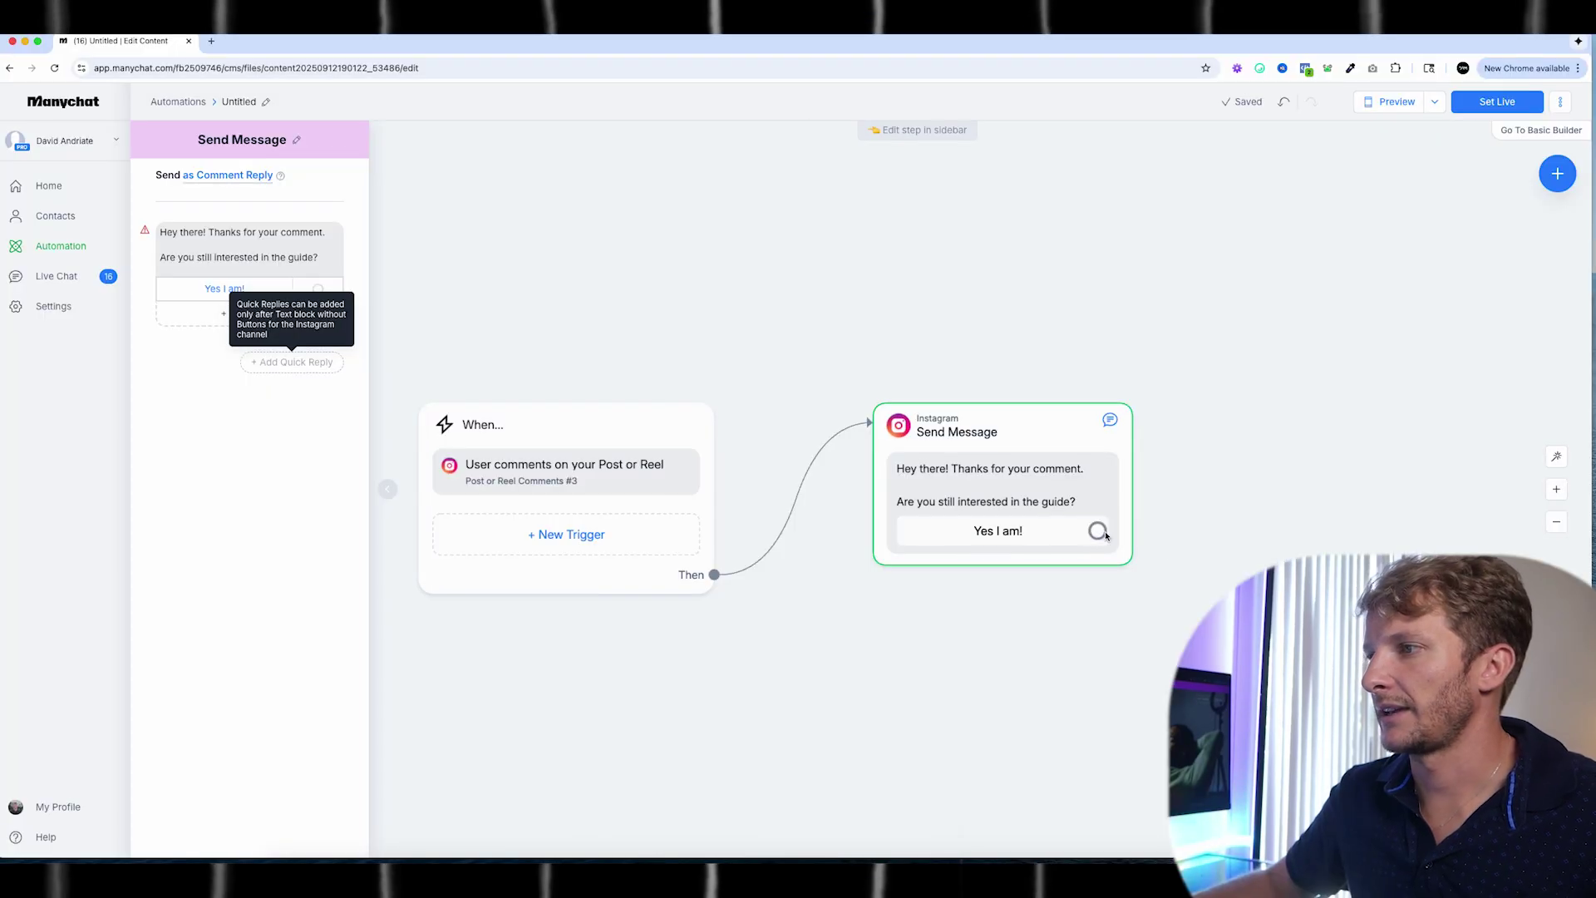
pyautogui.moveTo(1106, 535); pyautogui.dragTo(1261, 314)
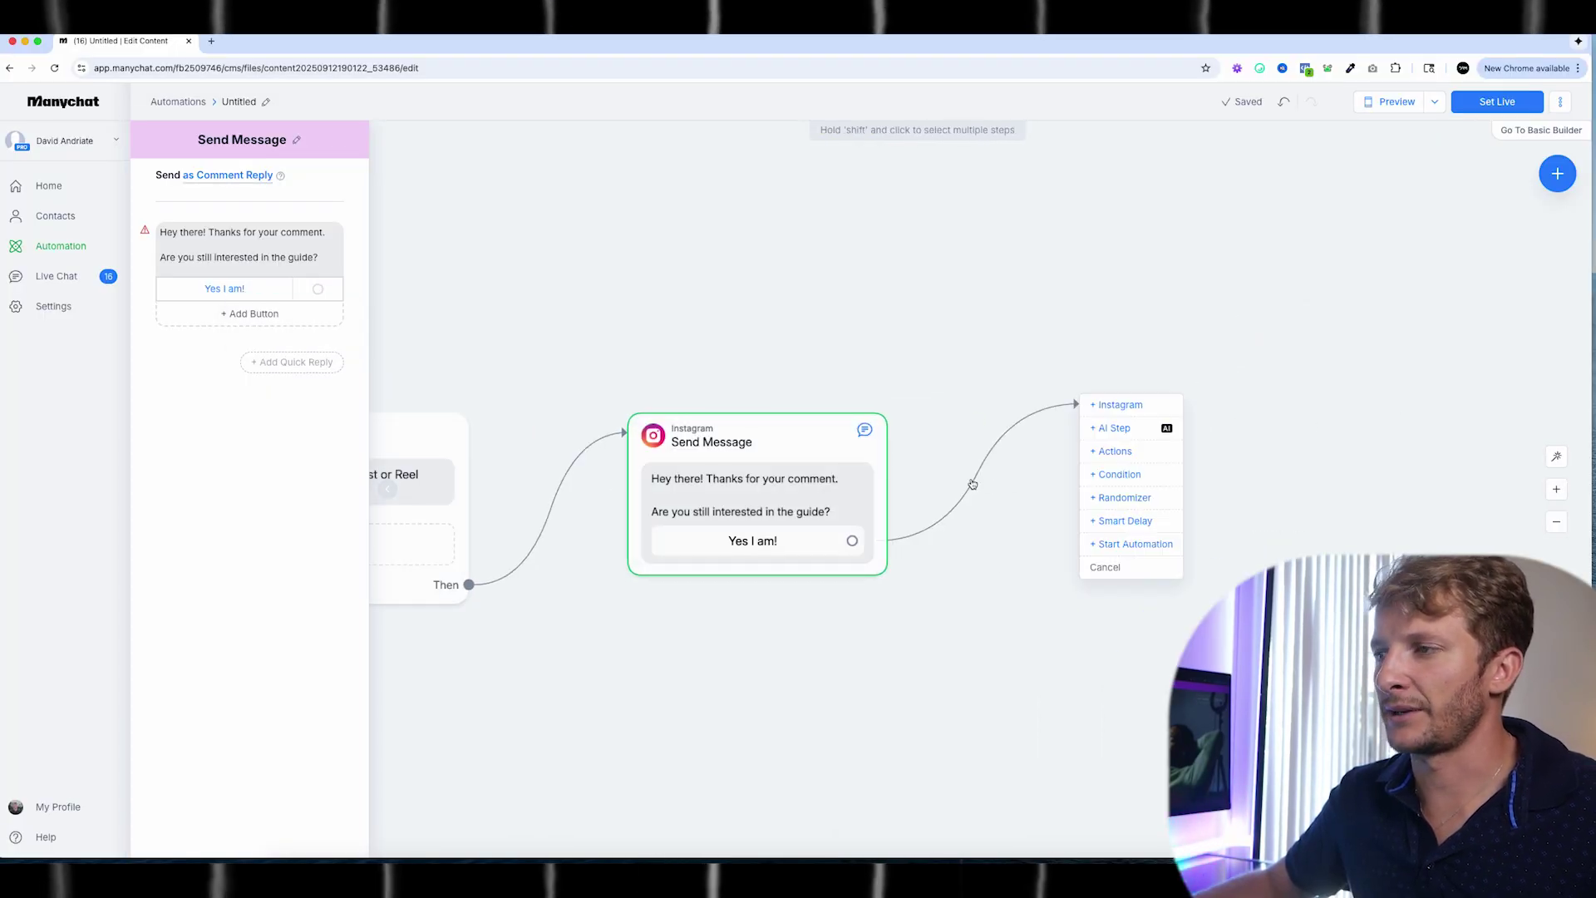
# Step: Add a condition step checking whether the contact's Email is unknown
pyautogui.click(1157, 474)
pyautogui.click(253, 228)
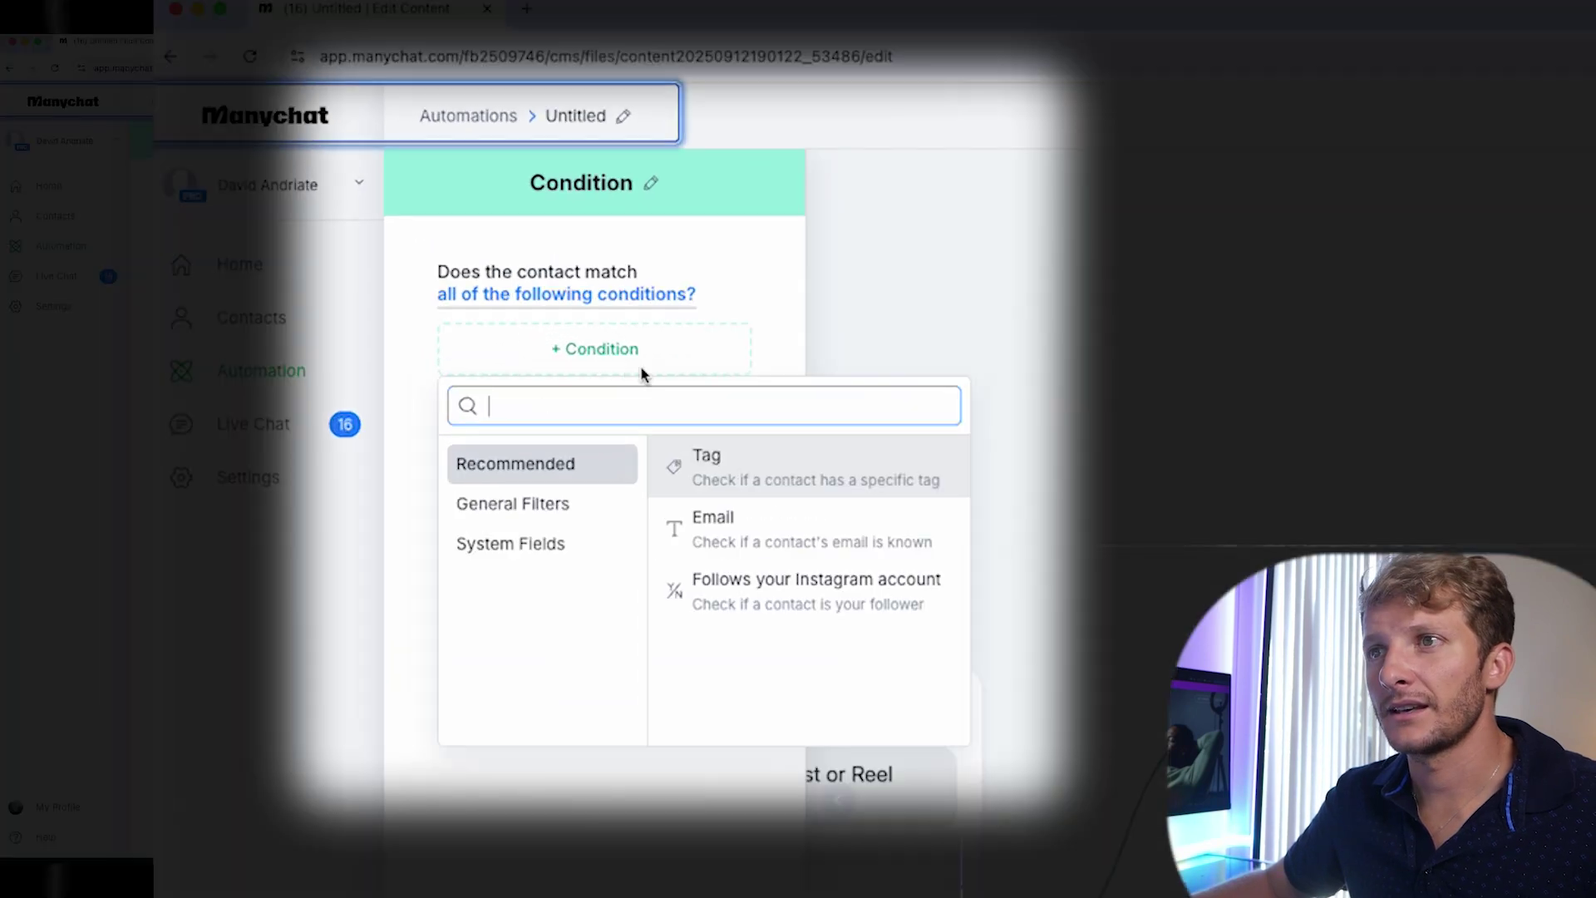
pyautogui.click(879, 605)
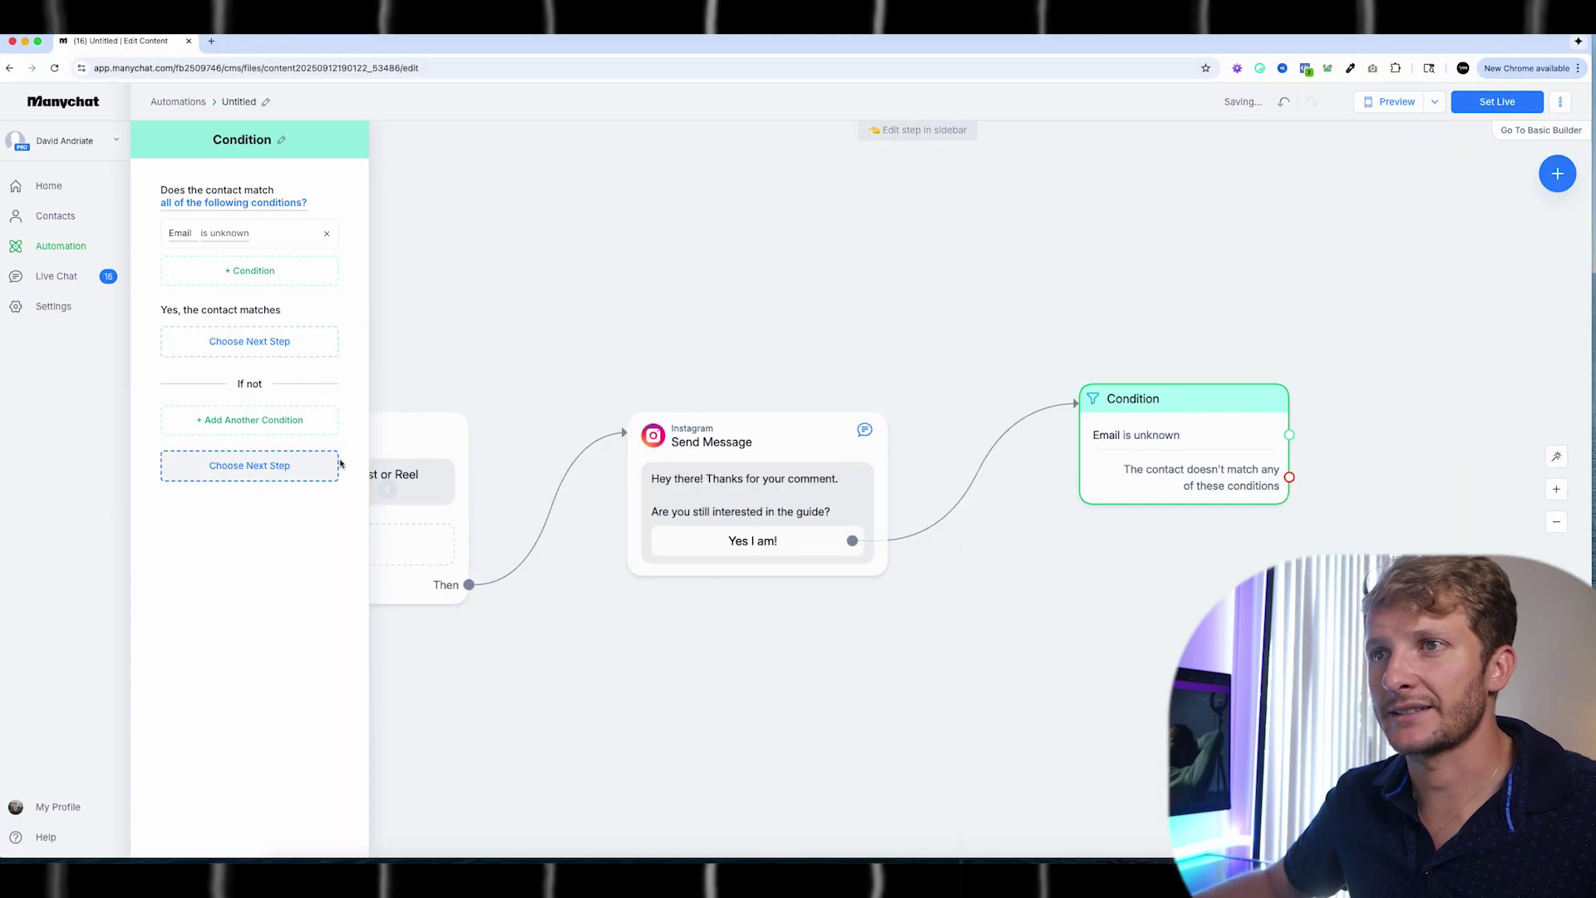
pyautogui.click(550, 302)
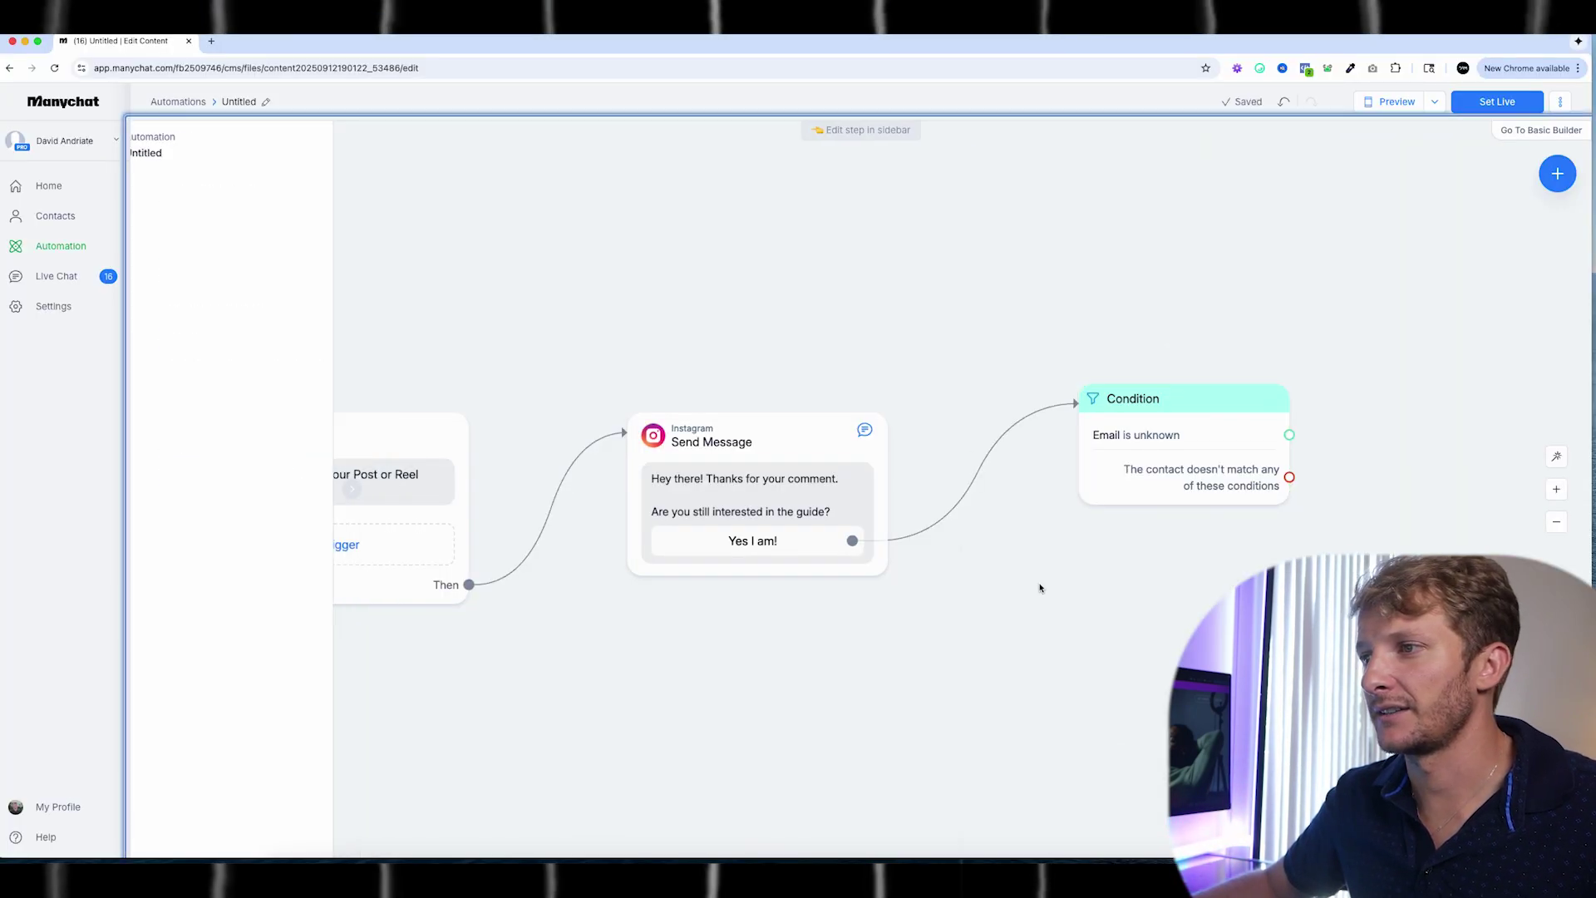
# Step: Connect the 'Yes I am!' reply to the Condition #1 step
pyautogui.moveTo(852, 540); pyautogui.dragTo(1078, 625)
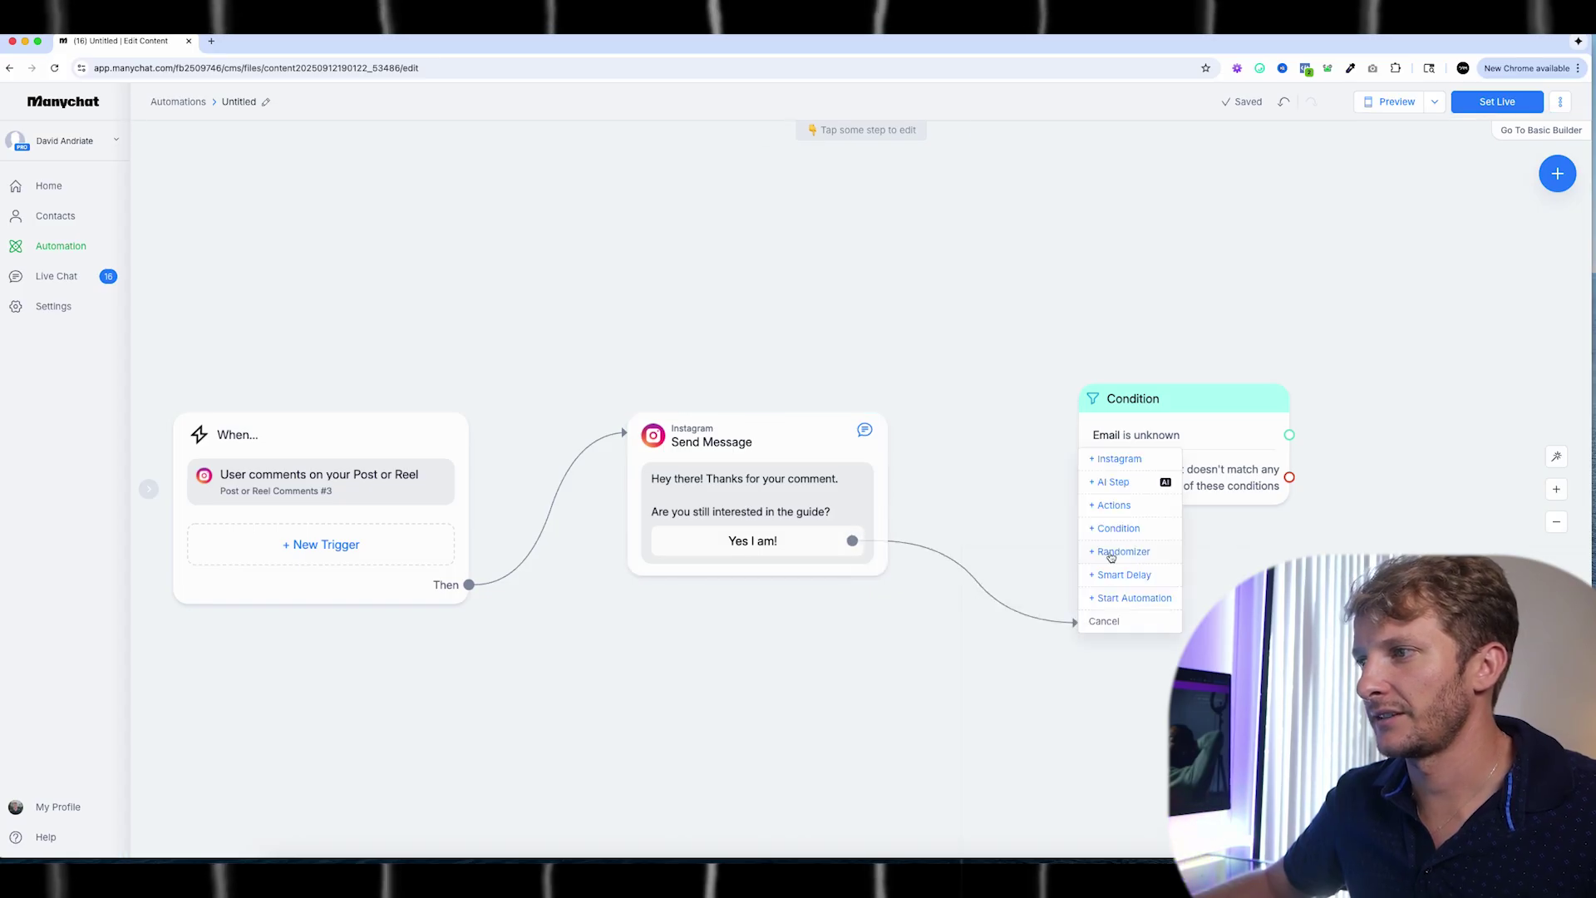
pyautogui.click(1118, 528)
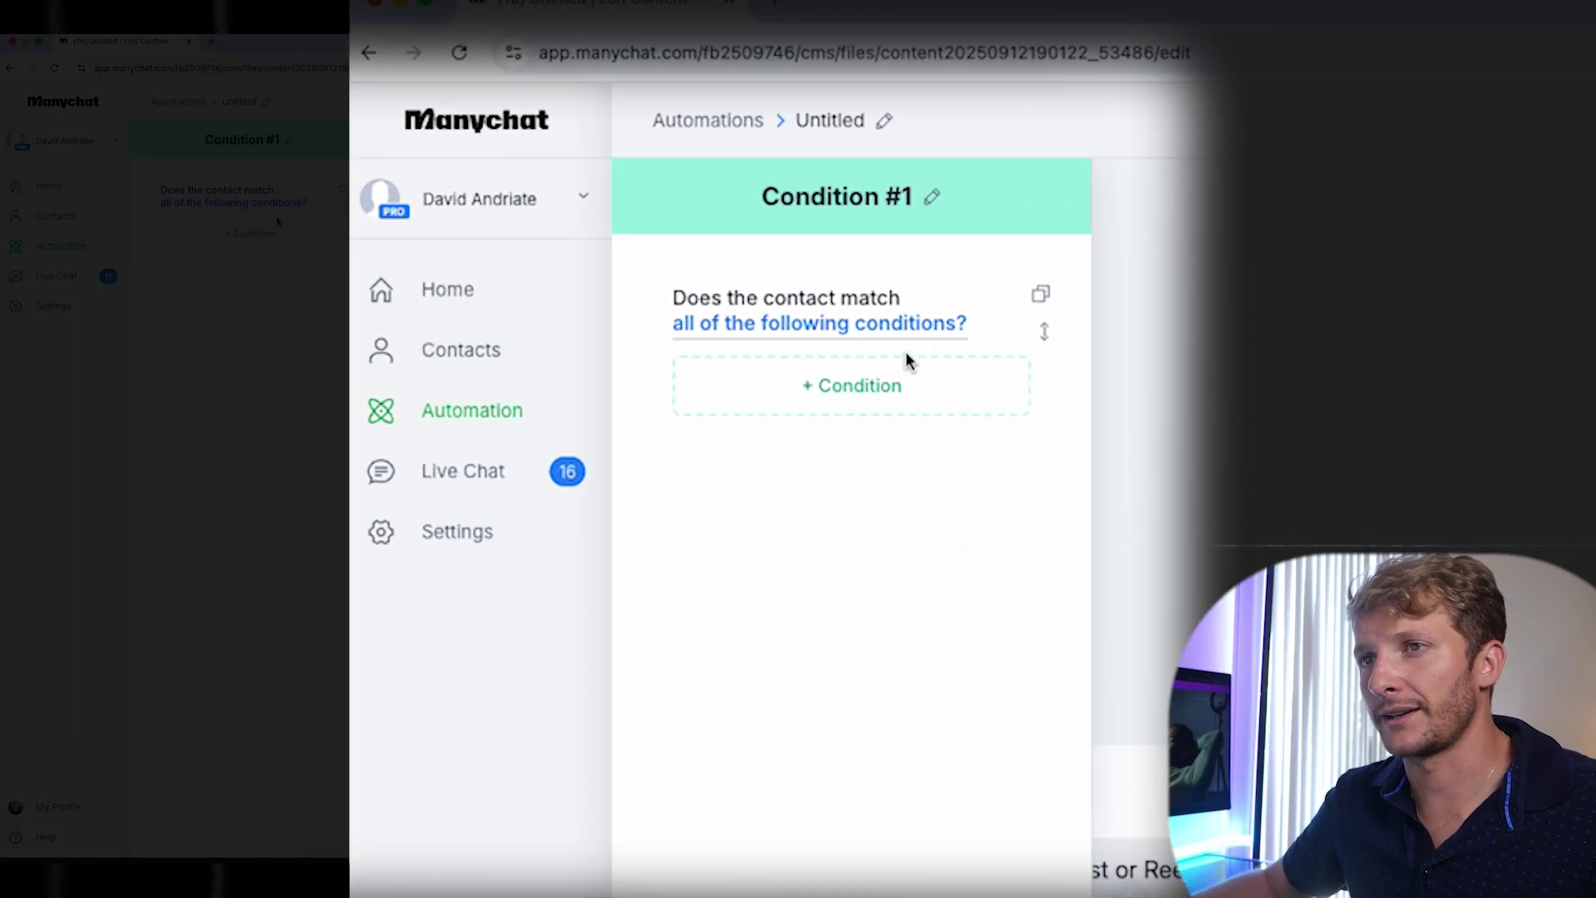
pyautogui.click(844, 403)
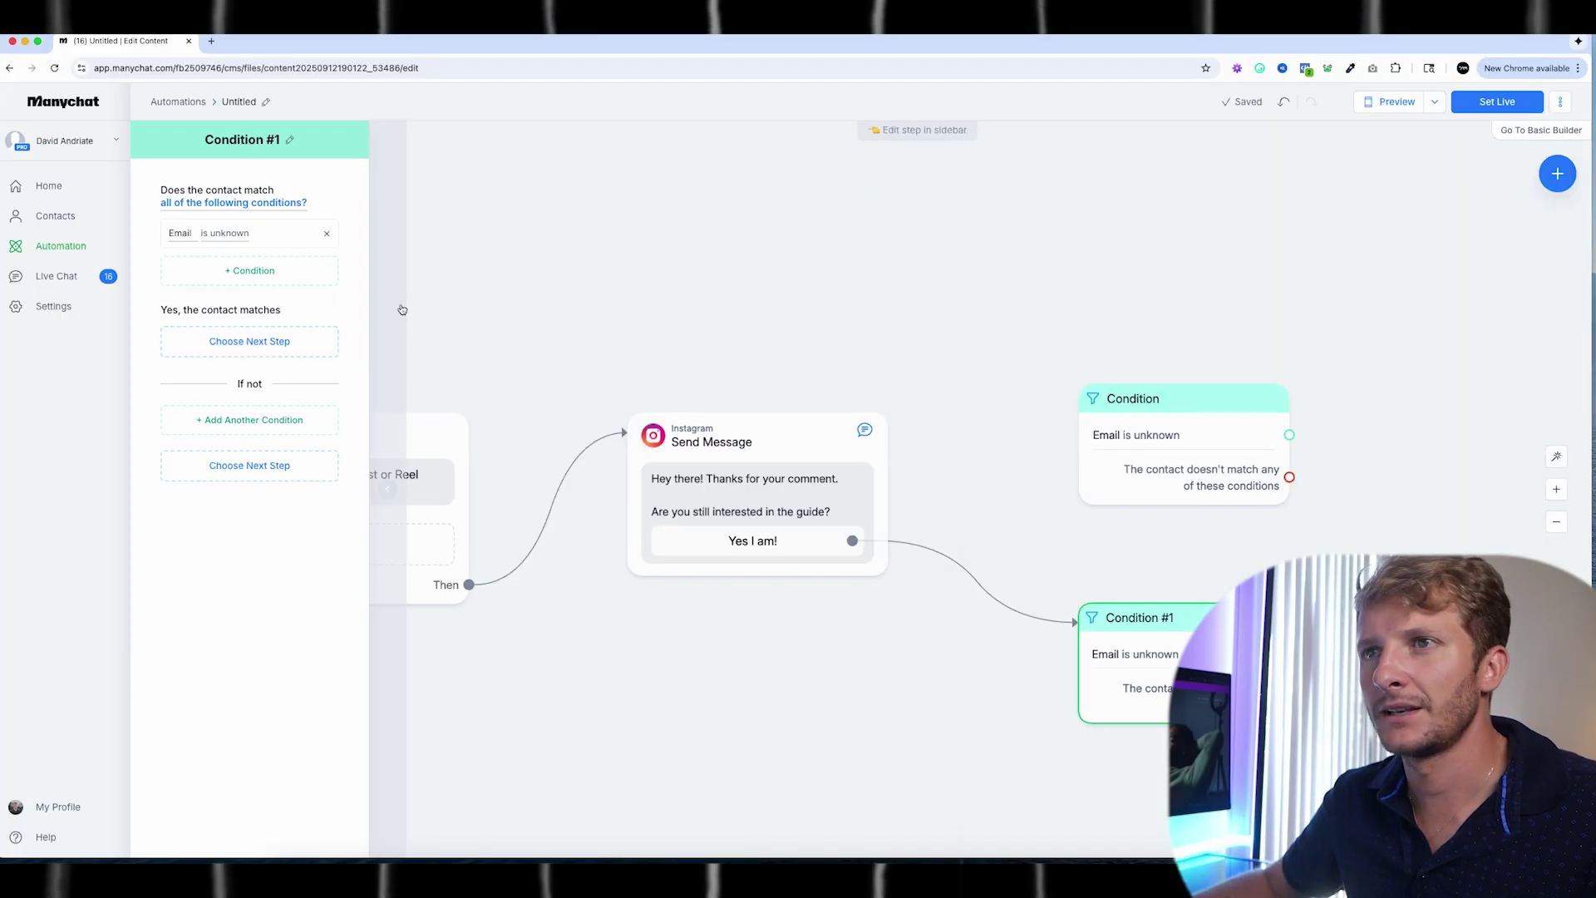
pyautogui.click(969, 689)
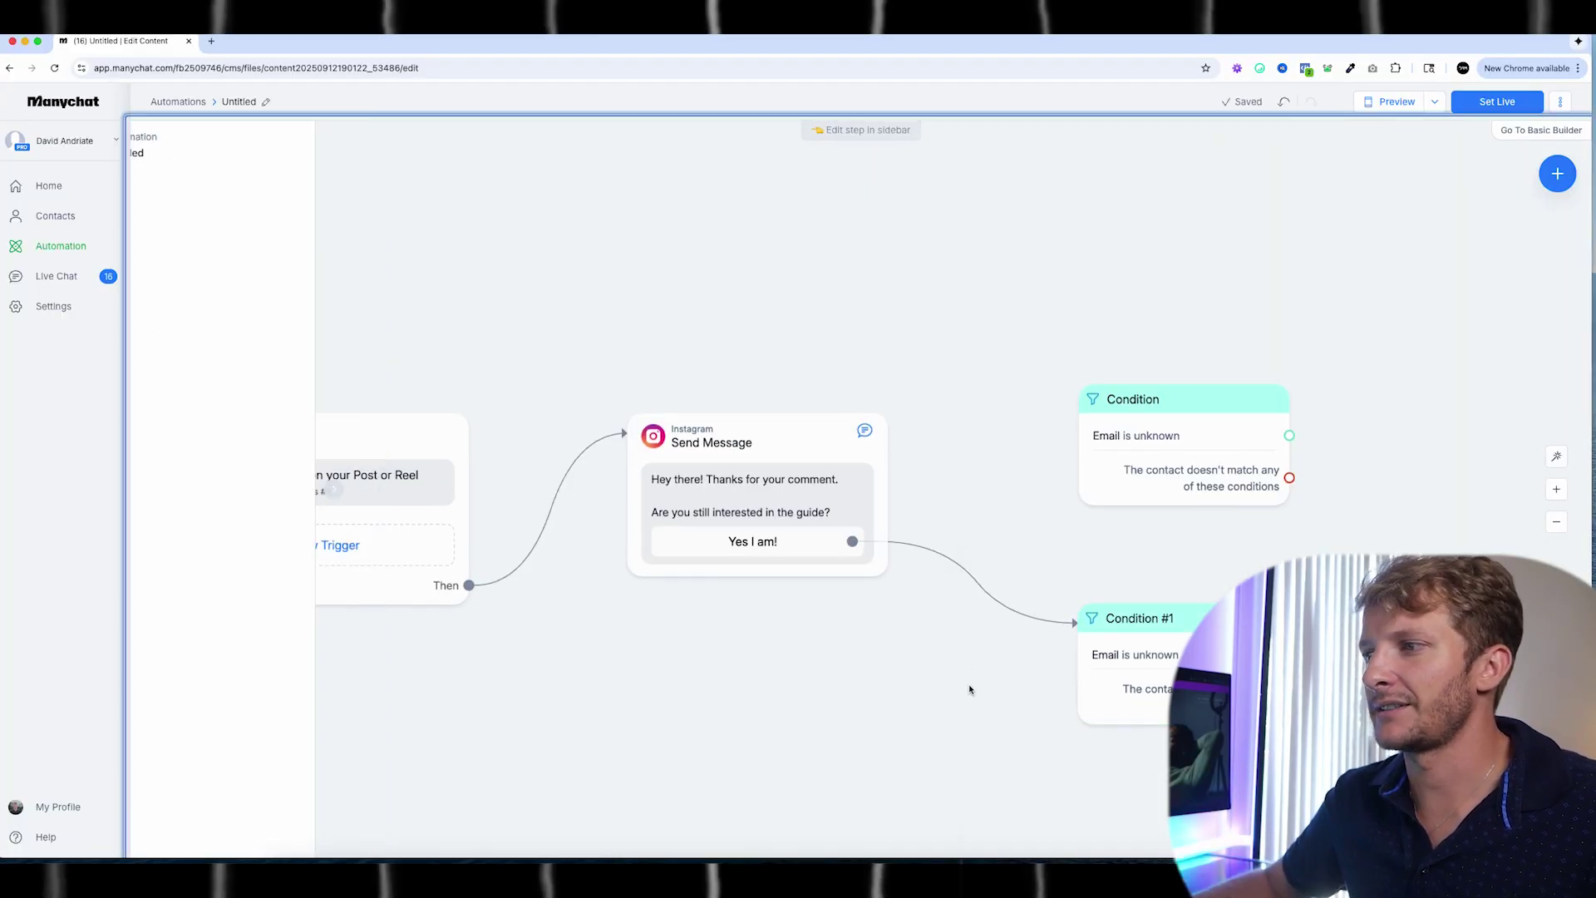
pyautogui.moveTo(969, 689); pyautogui.dragTo(598, 581)
pyautogui.moveTo(902, 566); pyautogui.dragTo(947, 301)
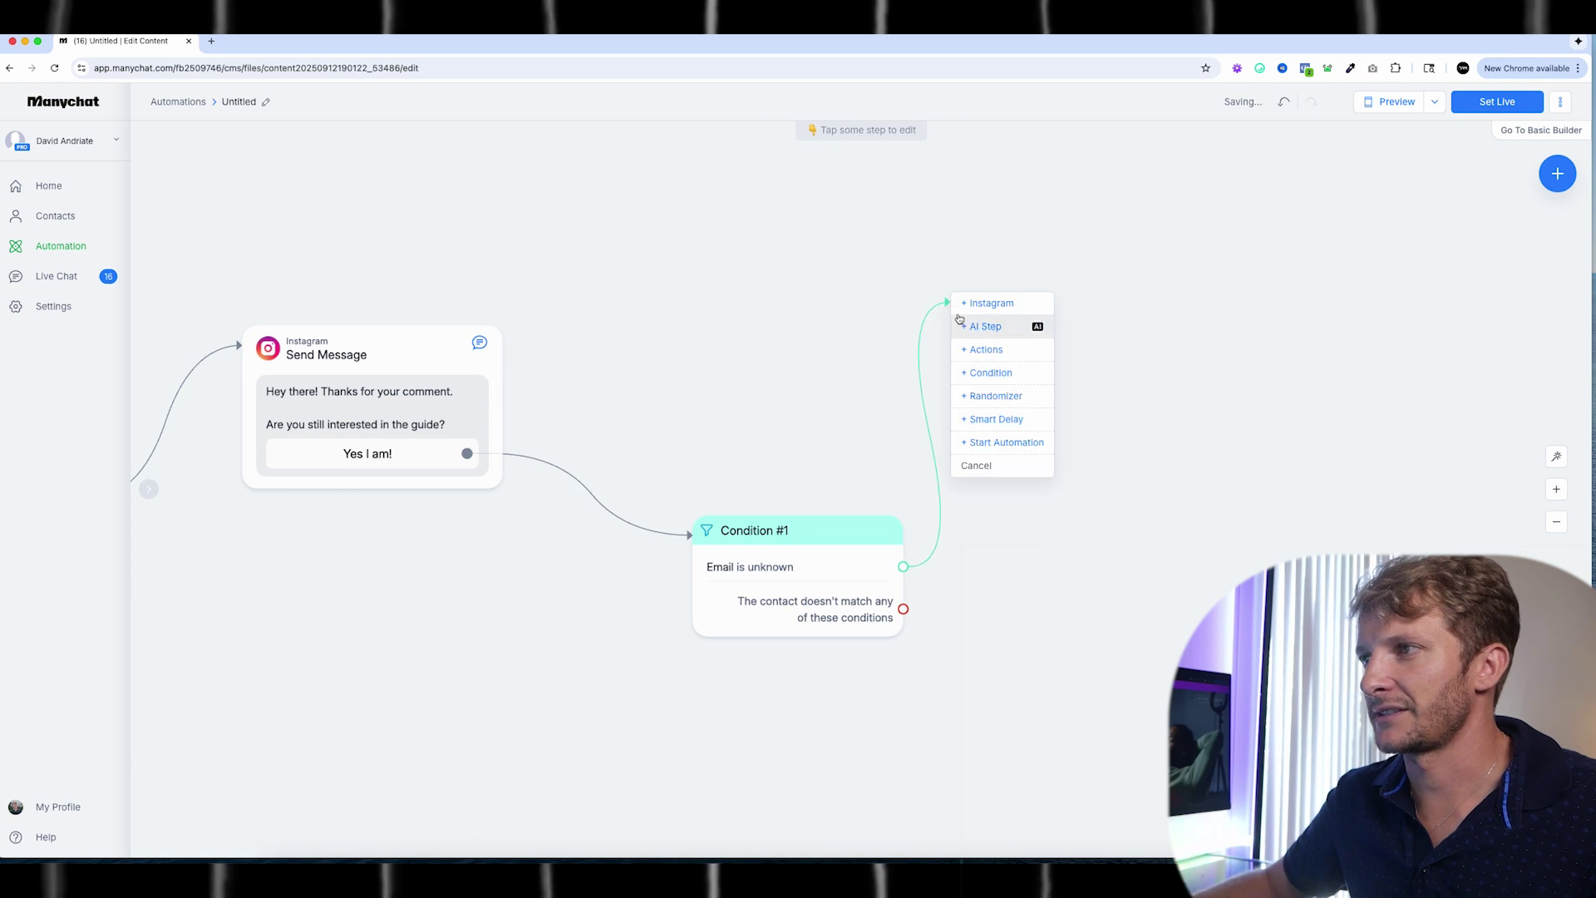
# Step: Add an Instagram message on the email-unknown branch: 'Awesome. We'd love to send you the guide…'
pyautogui.click(964, 304)
pyautogui.write('Aweoms')
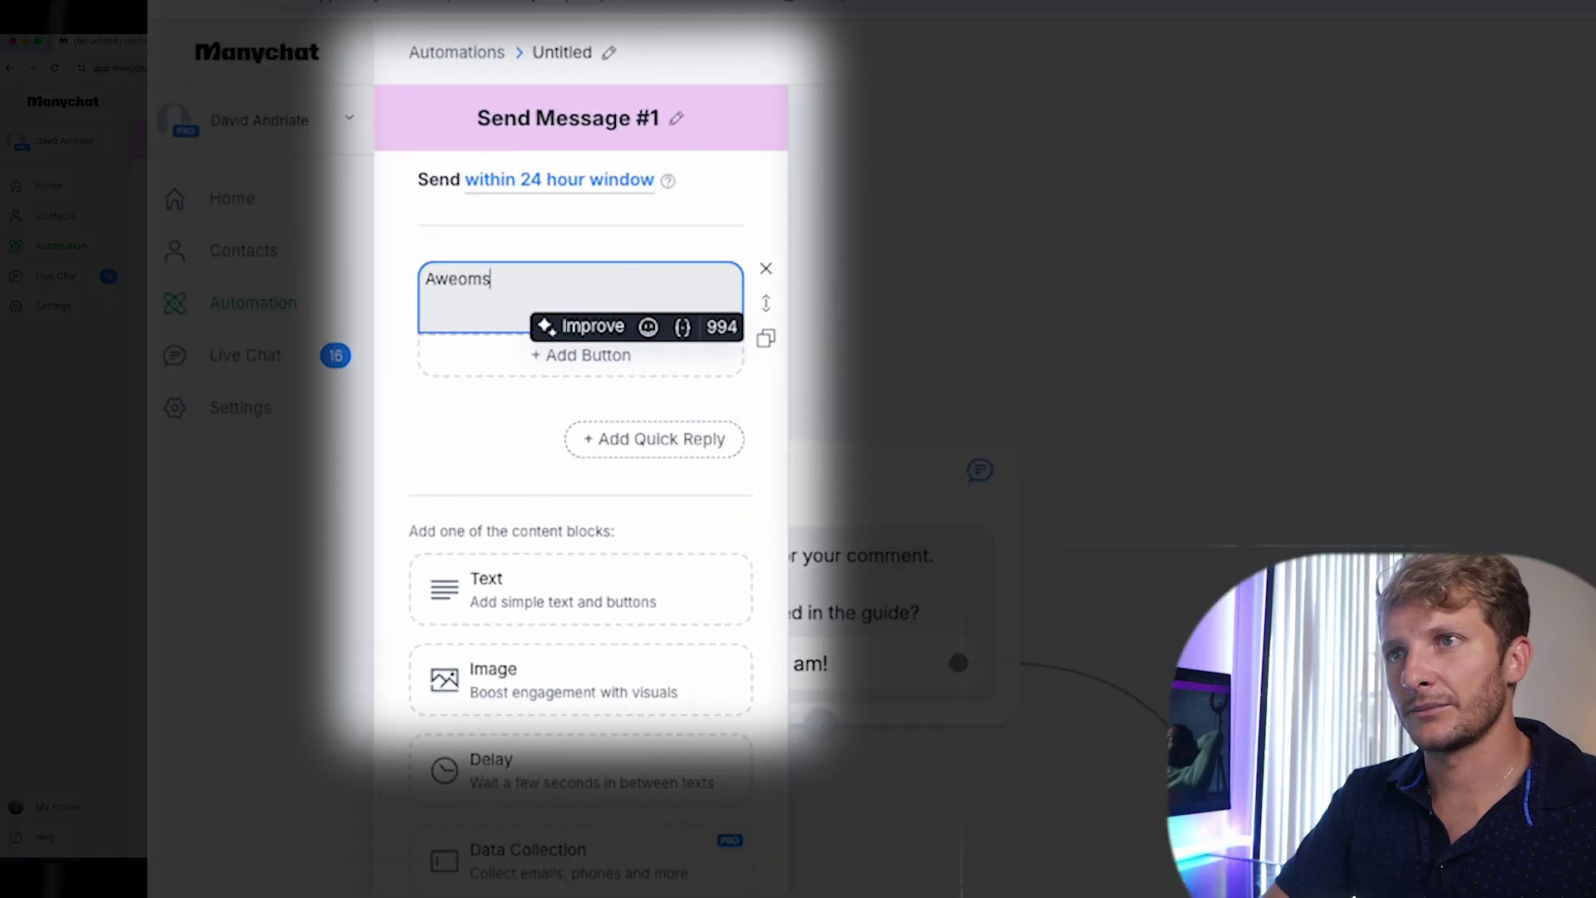
pyautogui.press('BackSpace')
pyautogui.press('BackSpace')
pyautogui.press('BackSpace')
pyautogui.write("some. We'd love to send yo")
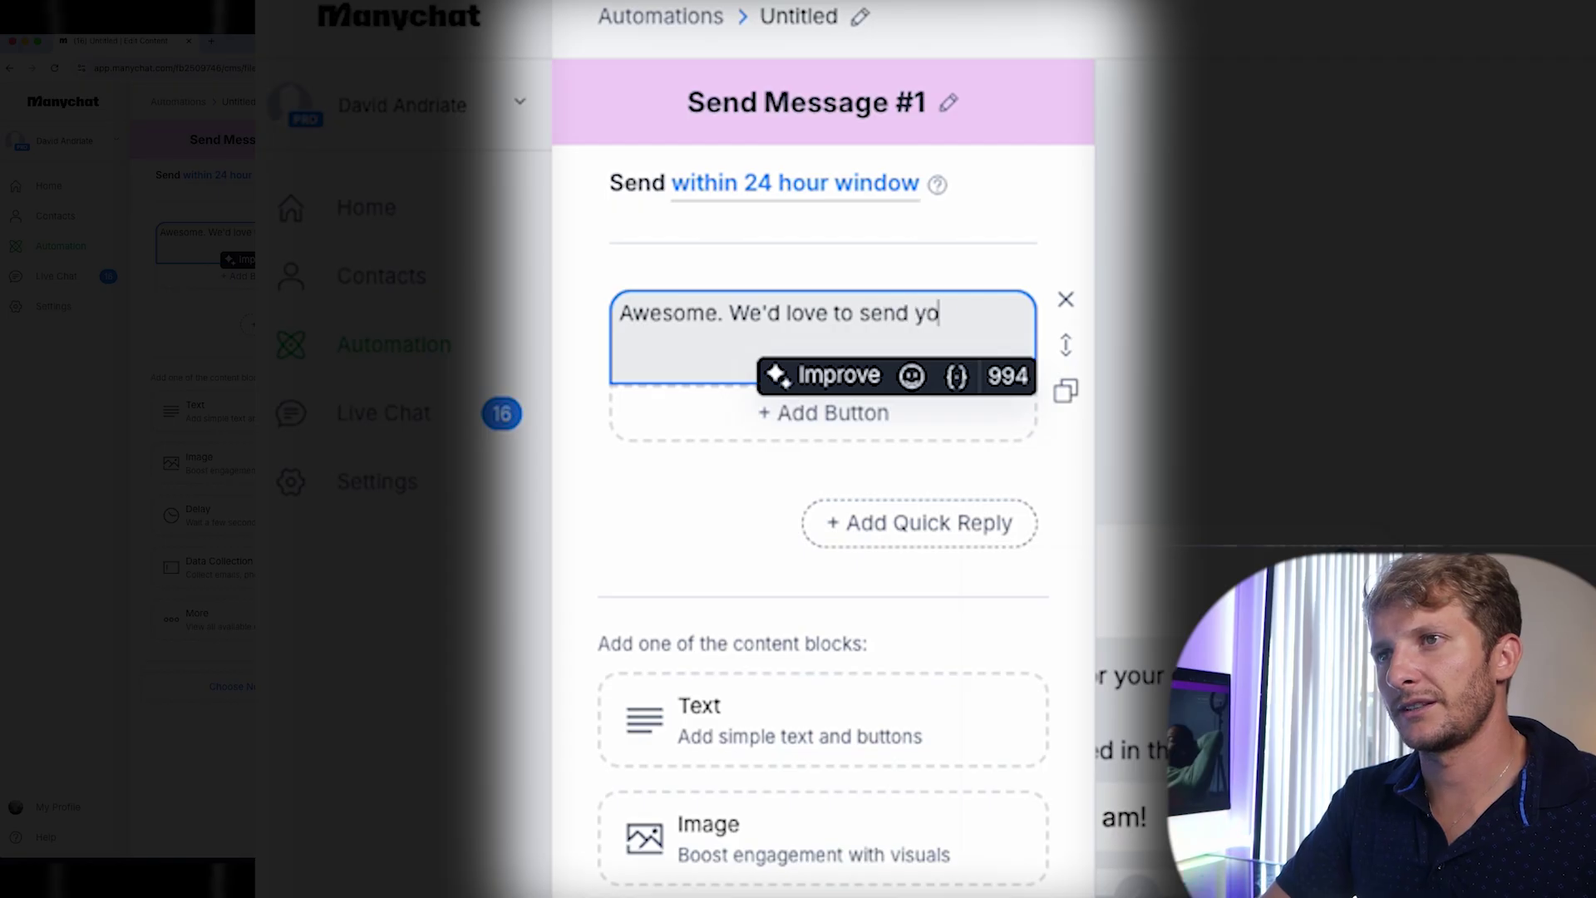
pyautogui.write('u the ')
pyautogui.write('guide. Can you place yo')
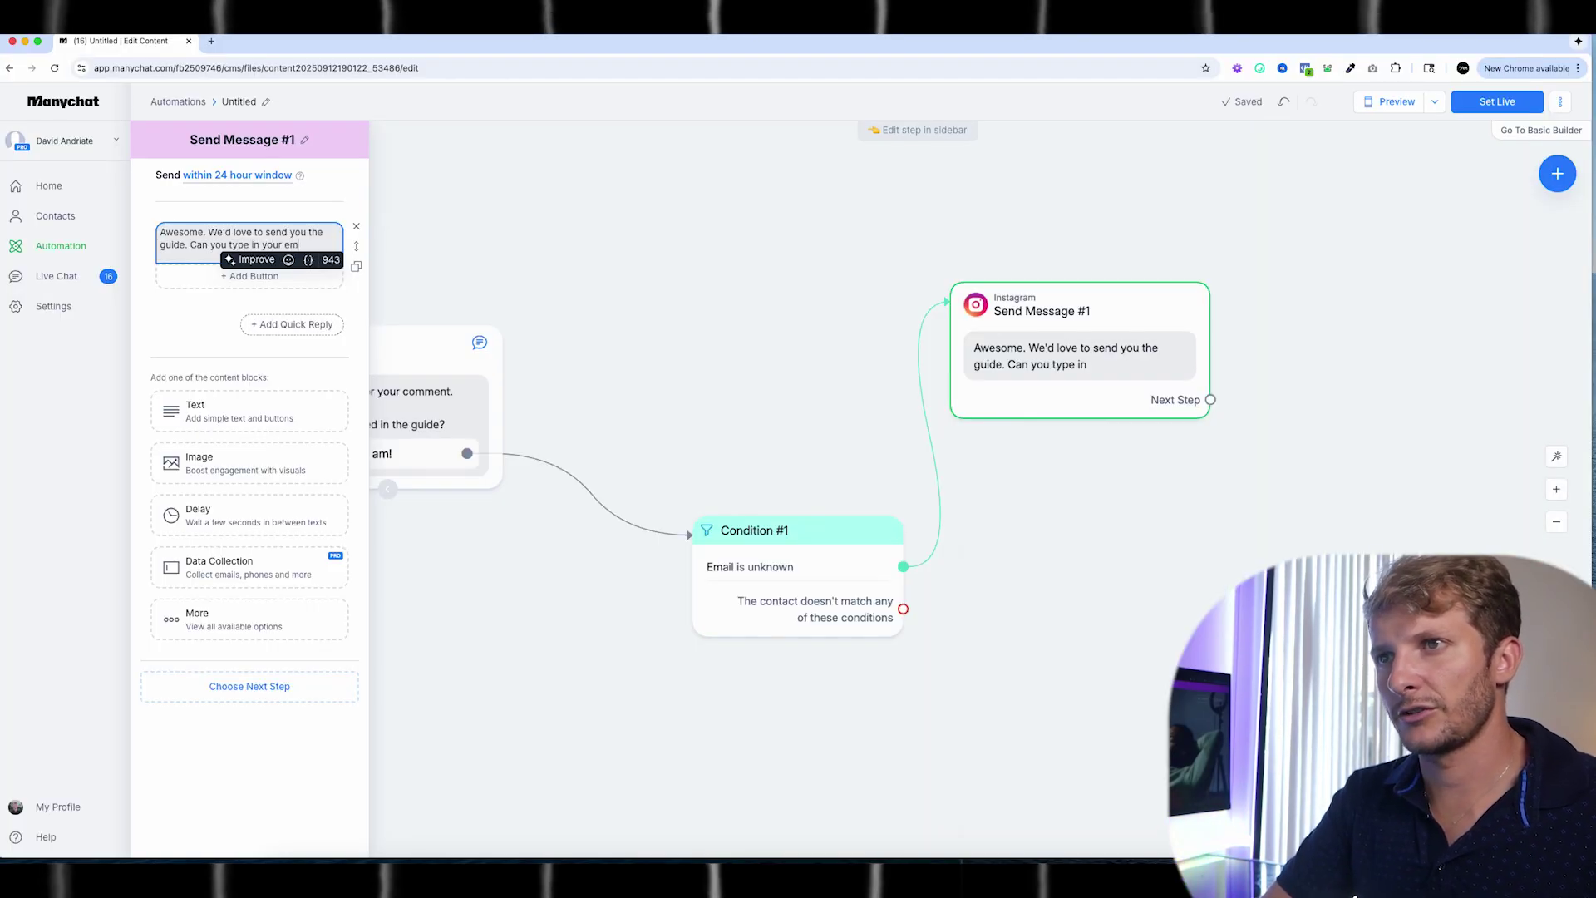
pyautogui.write('?')
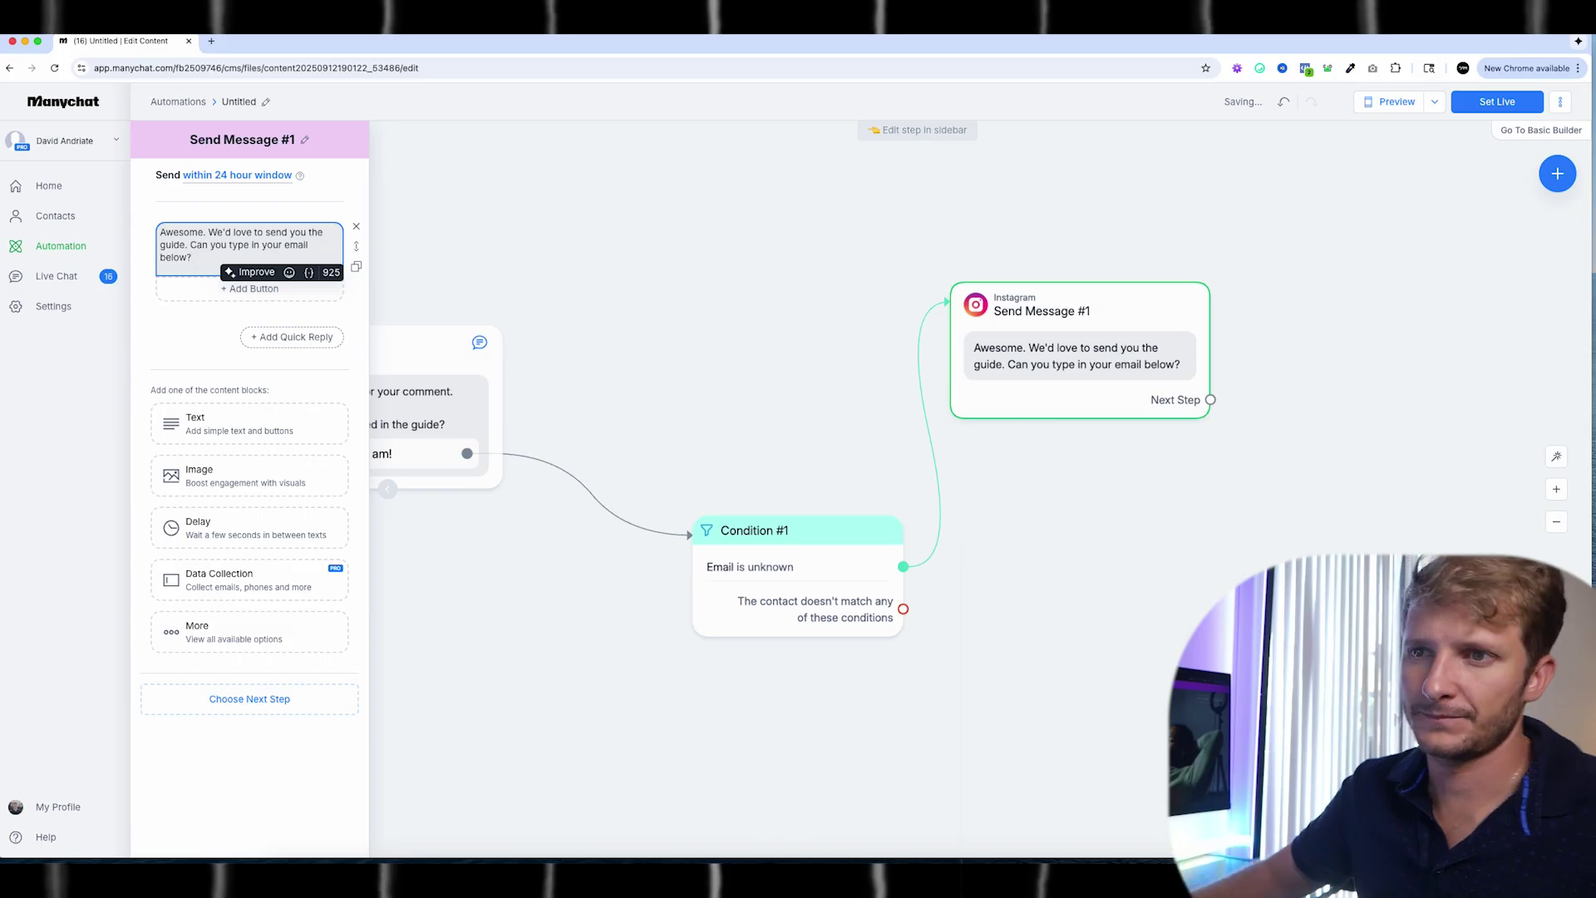
# Step: Make the message wait for a reply collected as Email, and edit the retry message
pyautogui.click(250, 579)
pyautogui.scroll(-1, 1039, 350)
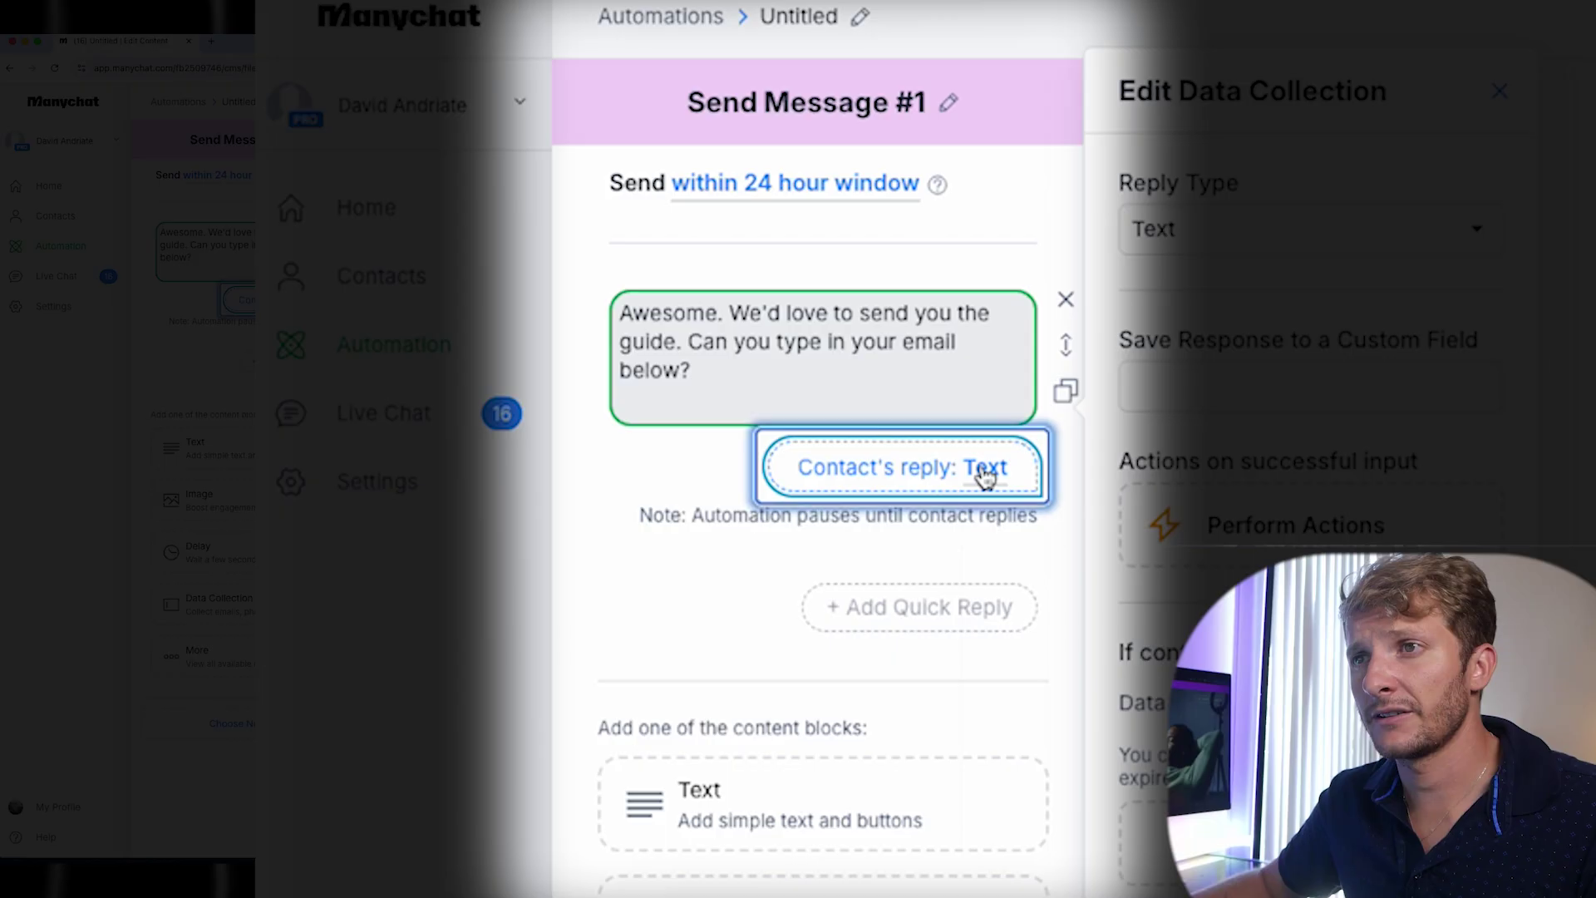
pyautogui.click(1278, 241)
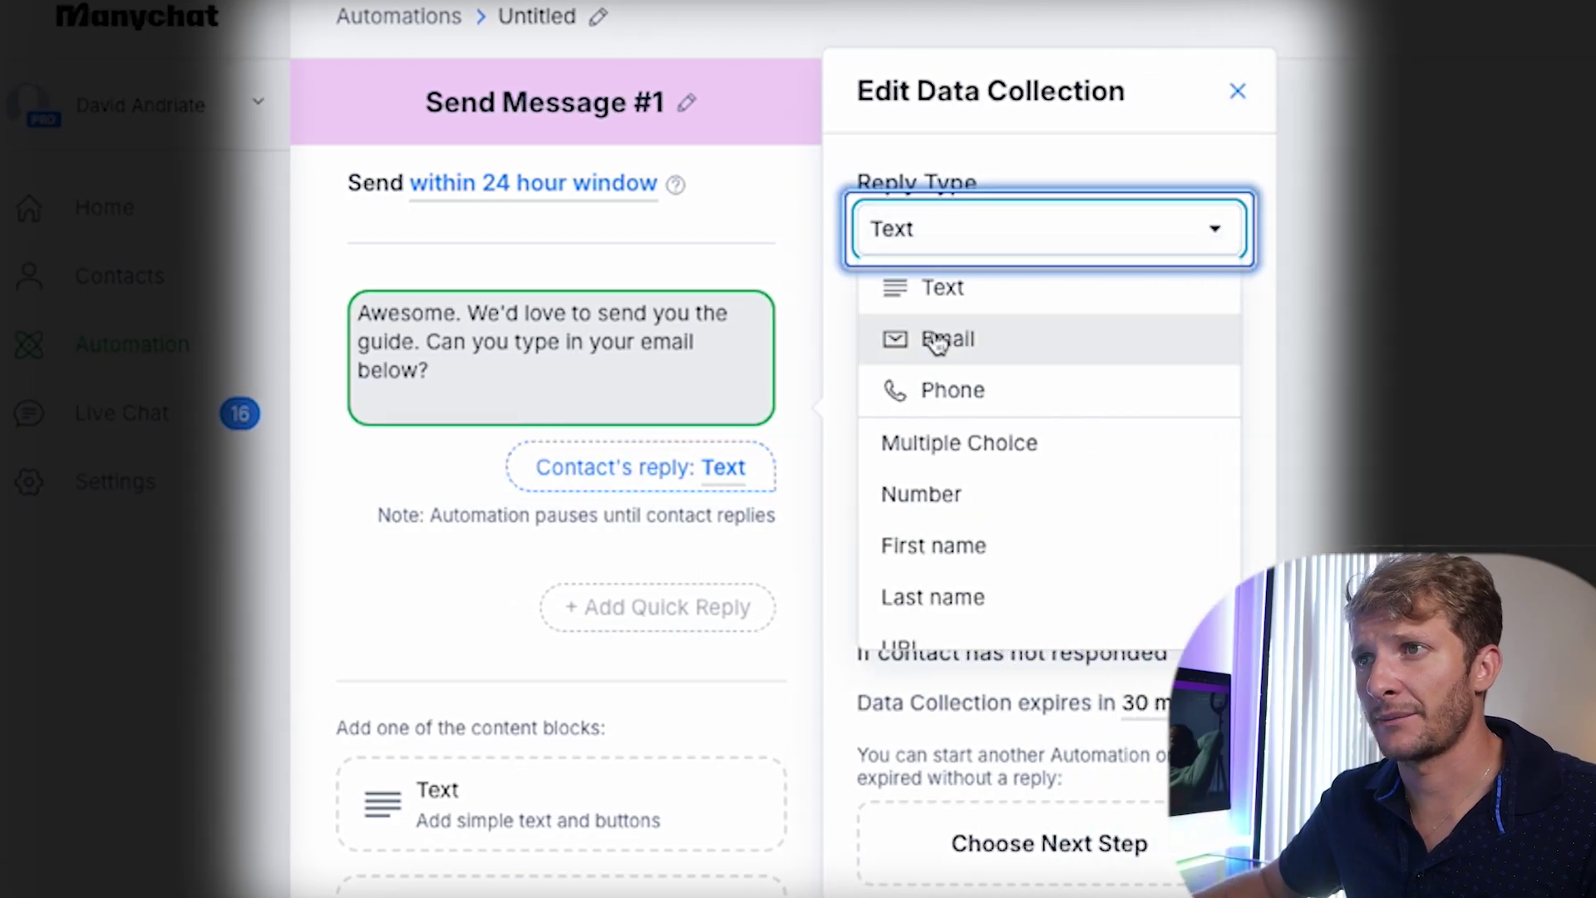
pyautogui.click(1031, 339)
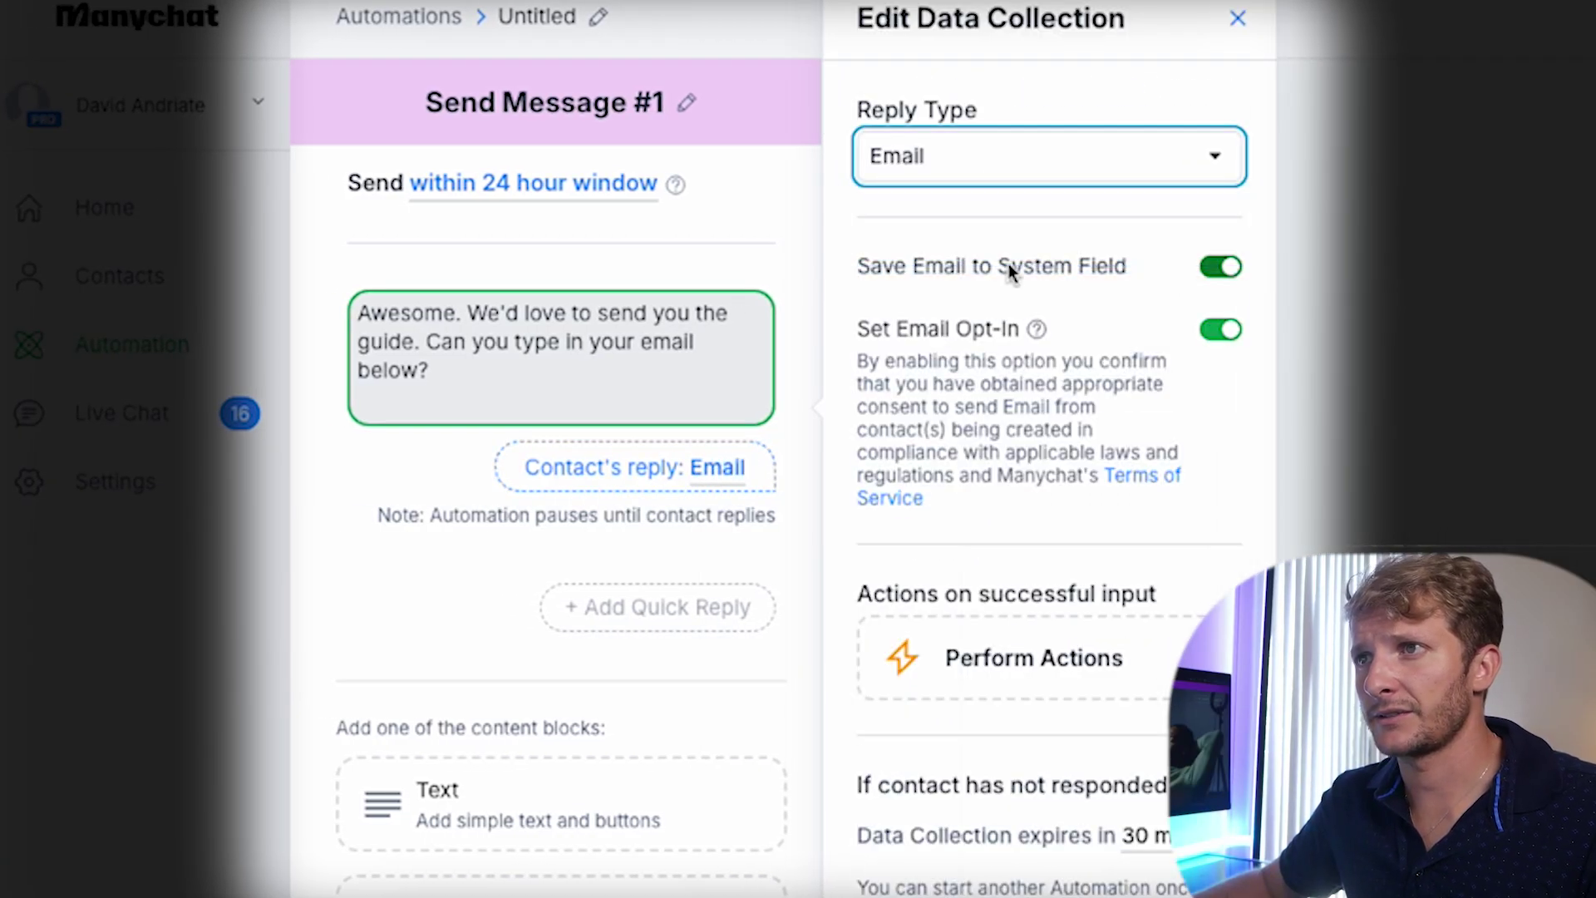
pyautogui.moveTo(787, 376)
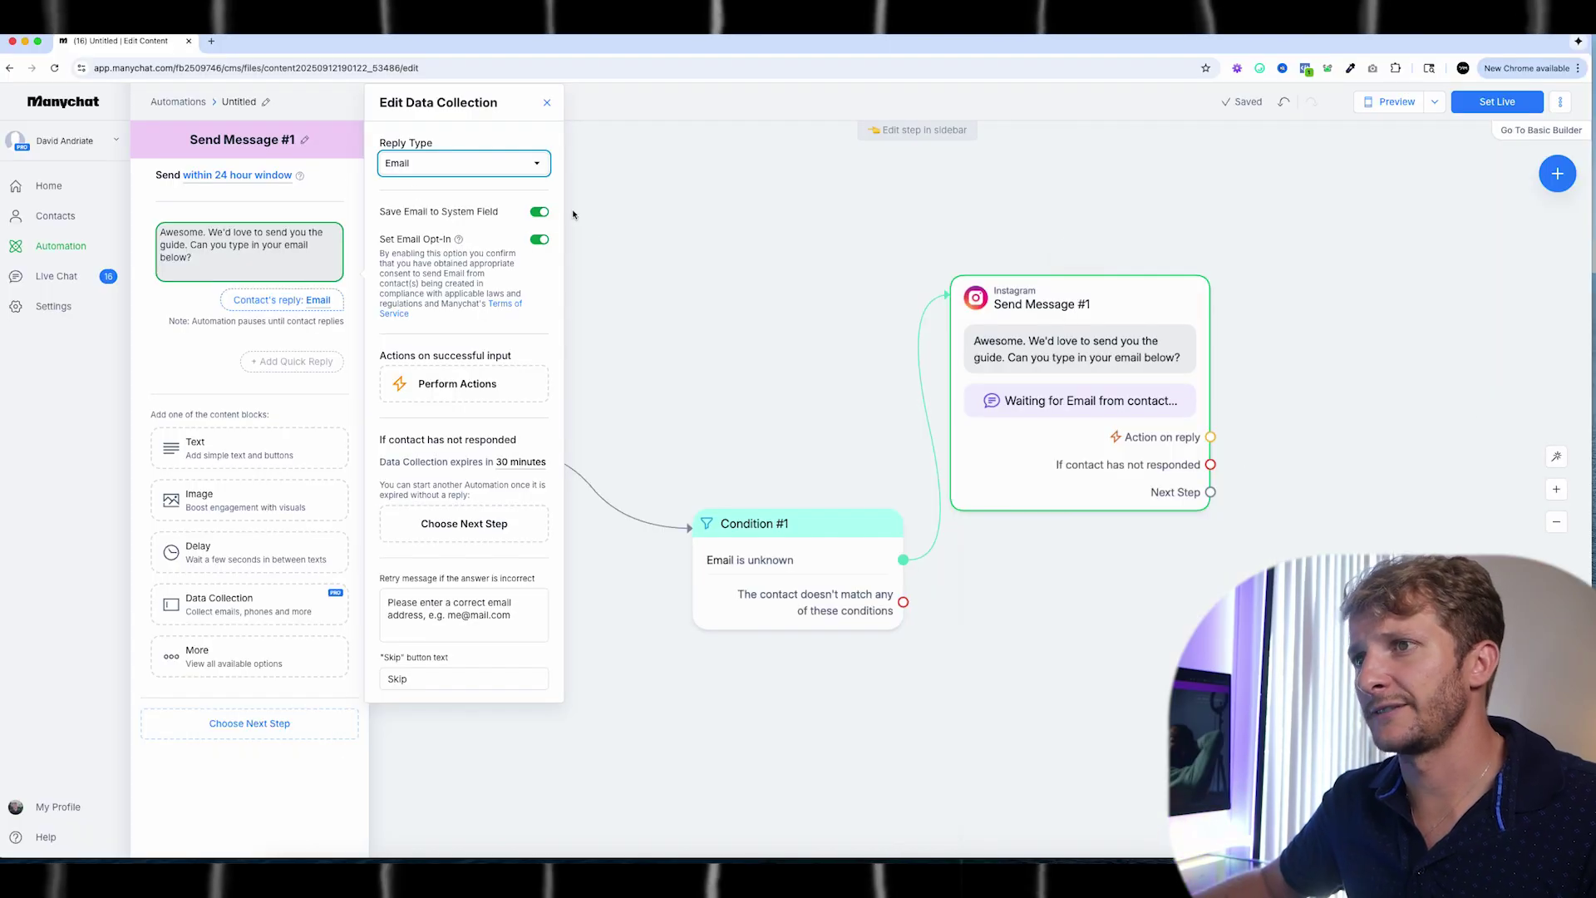
pyautogui.moveTo(998, 398)
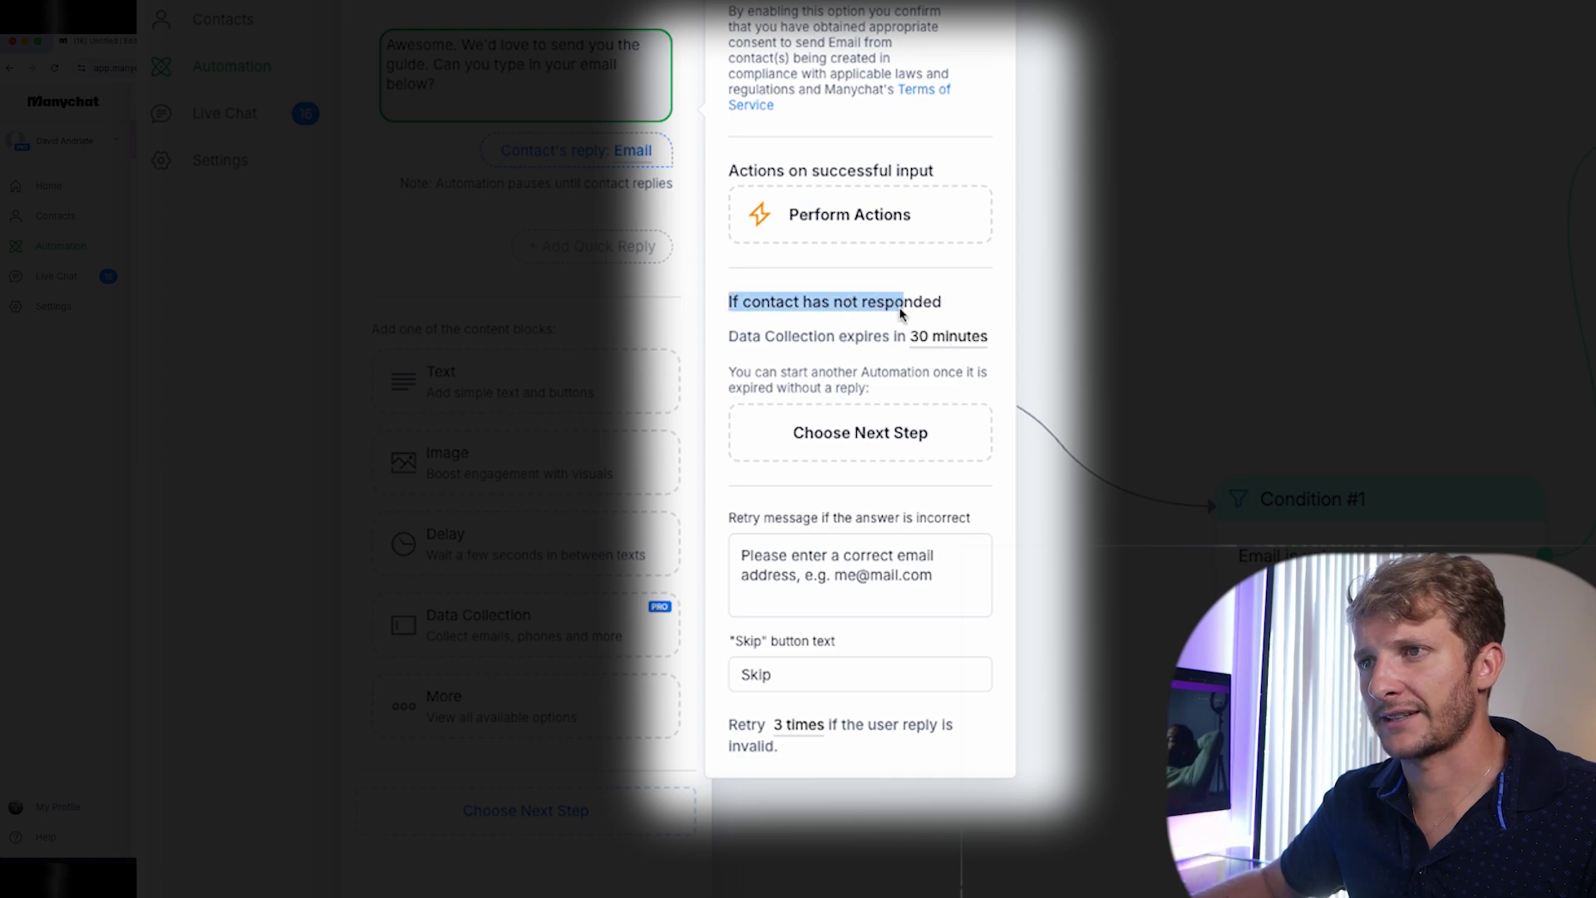
pyautogui.click(894, 320)
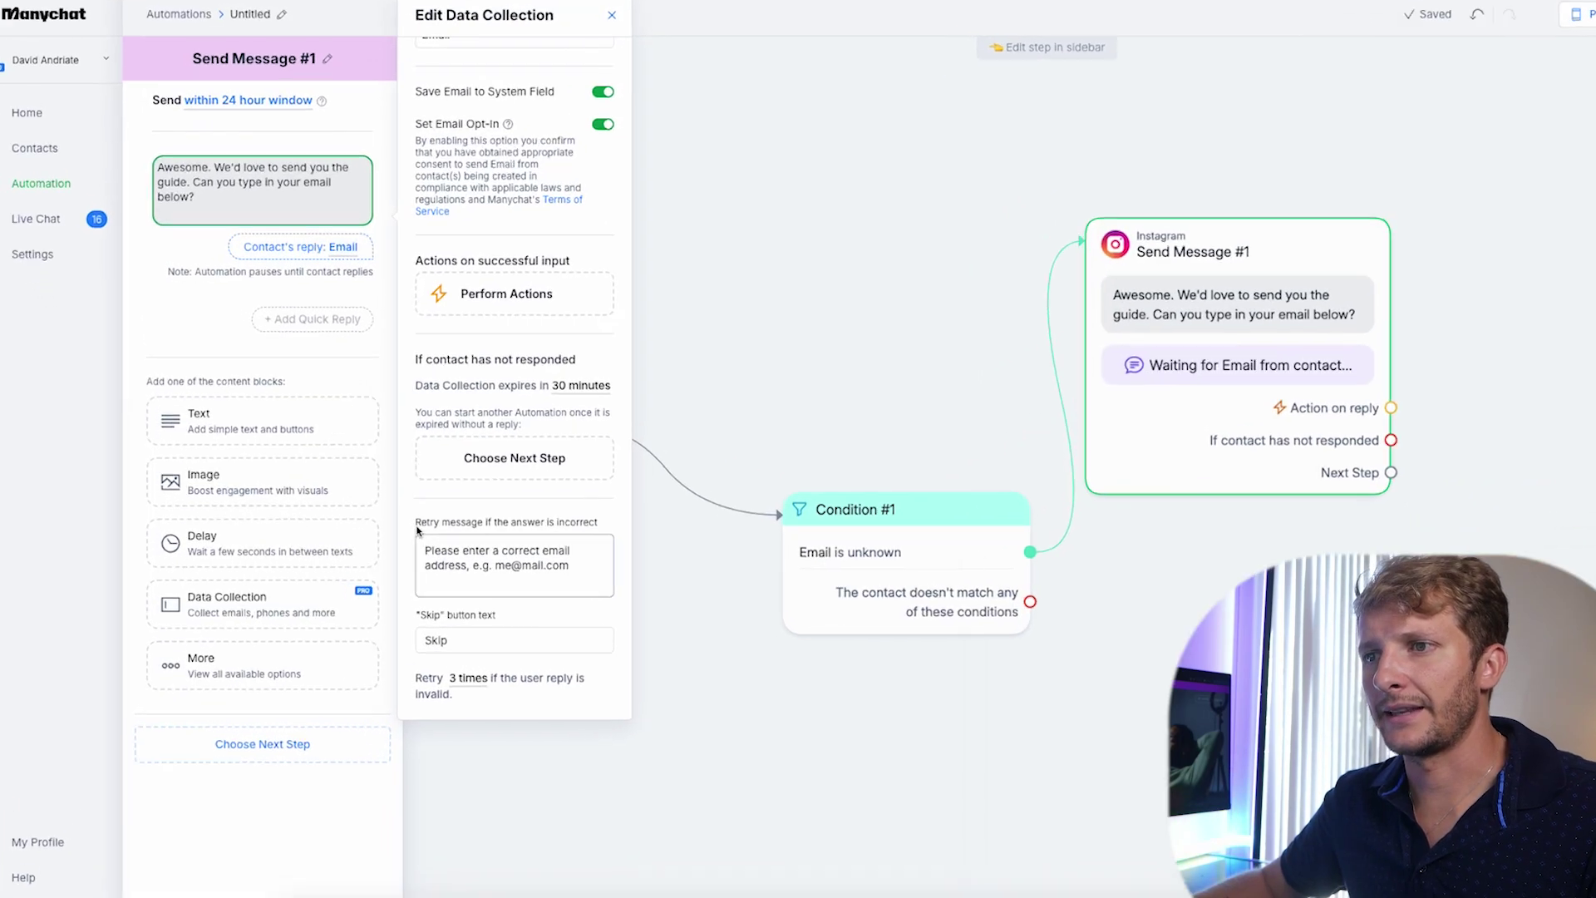
pyautogui.moveTo(728, 518); pyautogui.dragTo(966, 521)
pyautogui.click(955, 504)
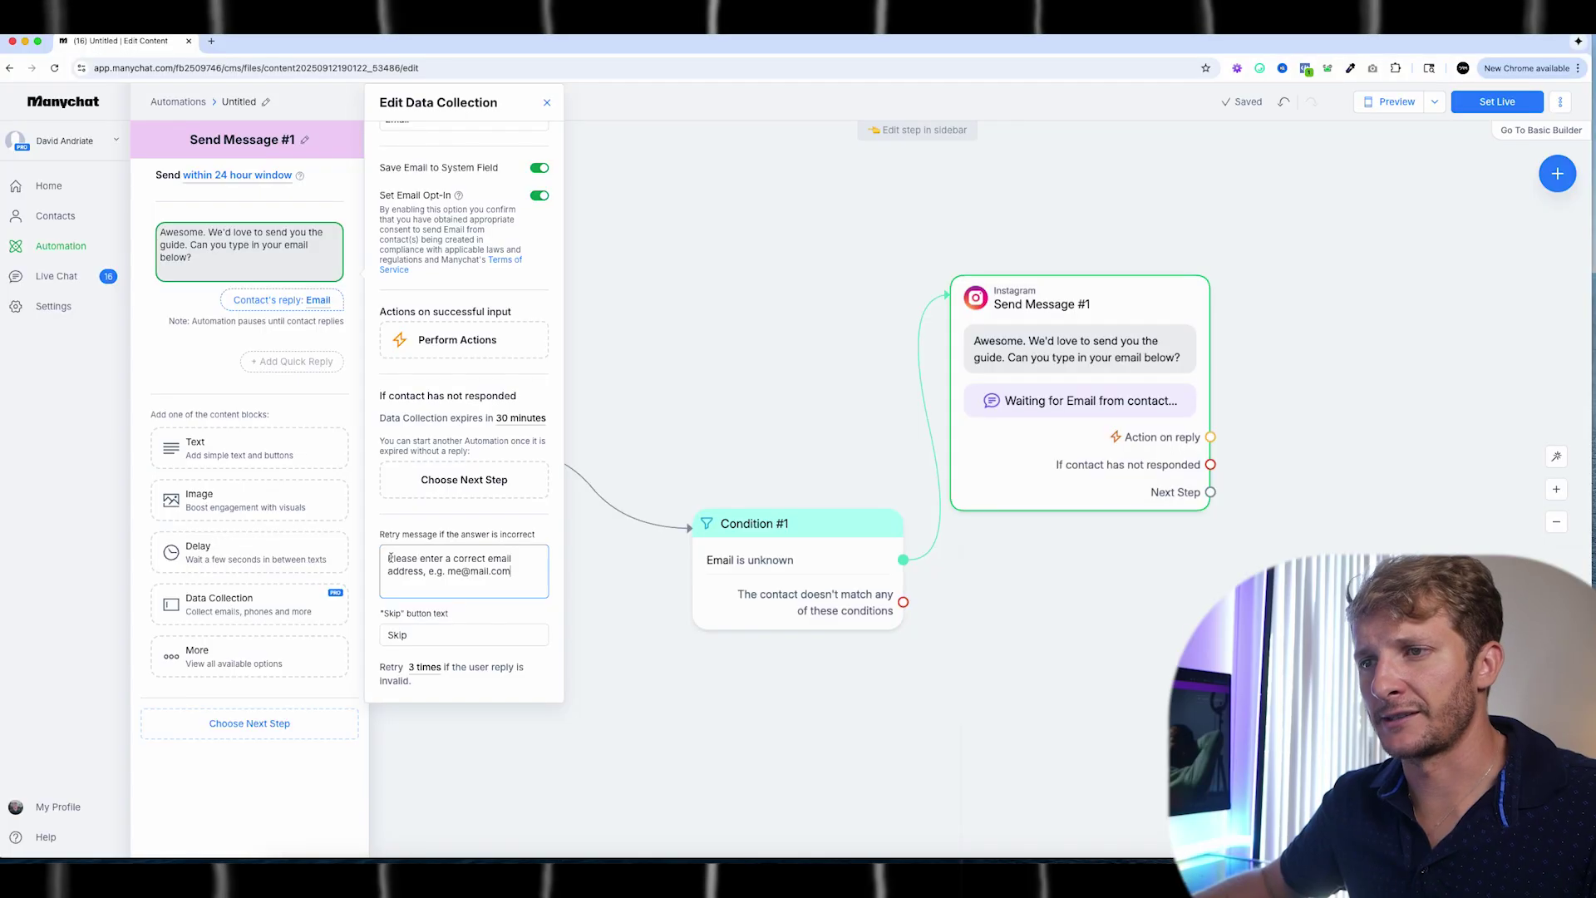
pyautogui.moveTo(657, 490); pyautogui.dragTo(944, 558)
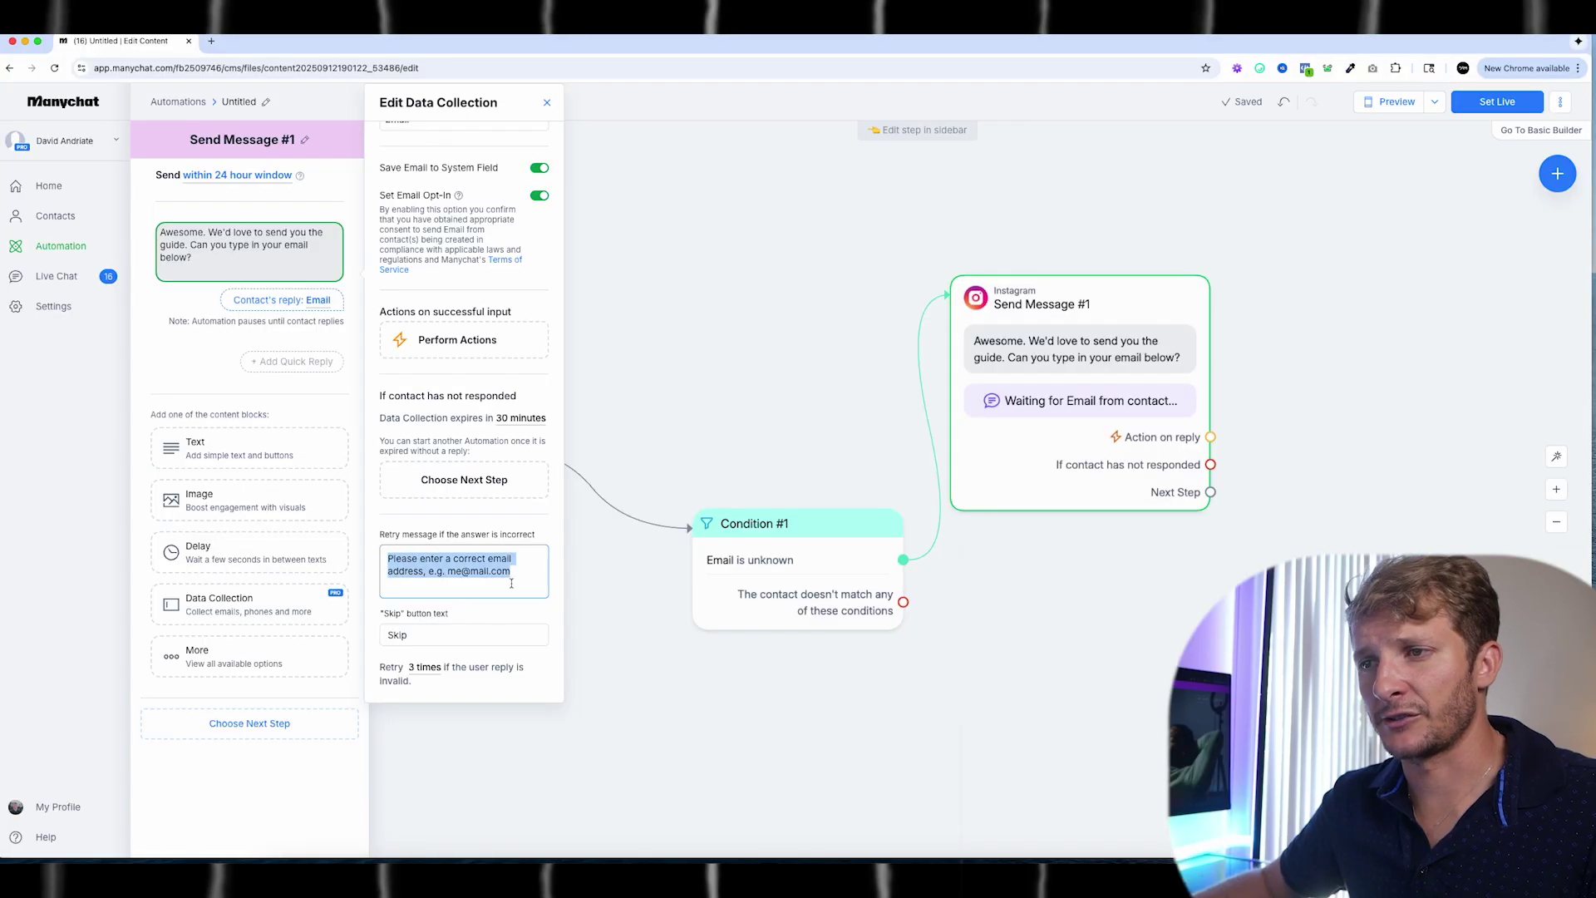
pyautogui.click(944, 558)
pyautogui.click(599, 632)
pyautogui.hscroll(6, 793, 630)
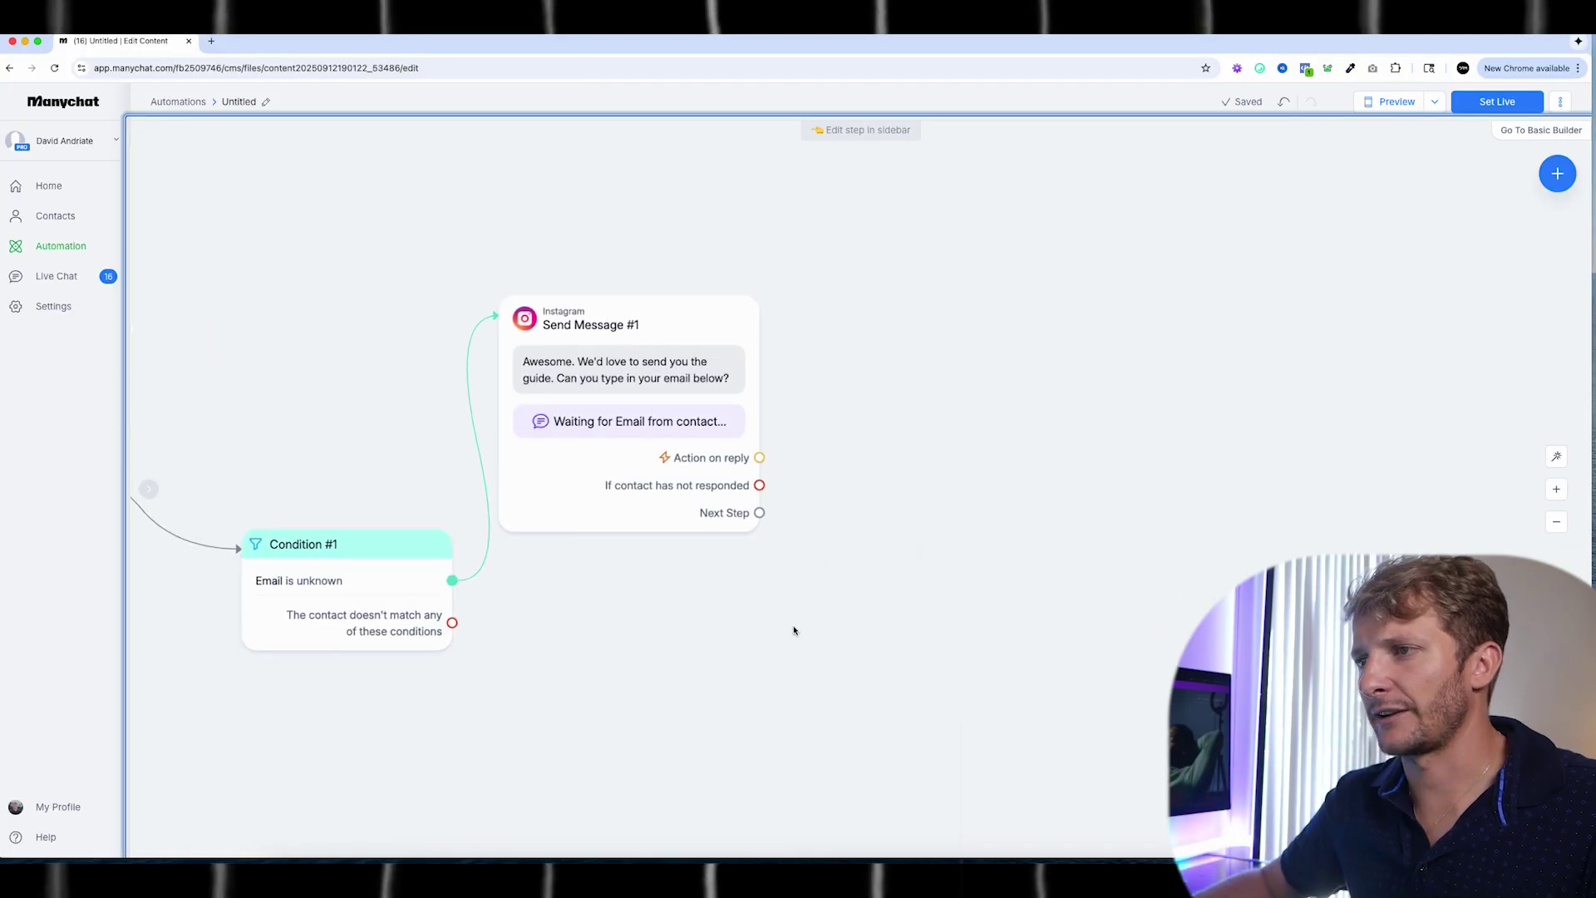
# Step: After the email reply, add a MailChimp Add Contact to a List action using the account's audience
pyautogui.moveTo(759, 458); pyautogui.dragTo(1016, 332)
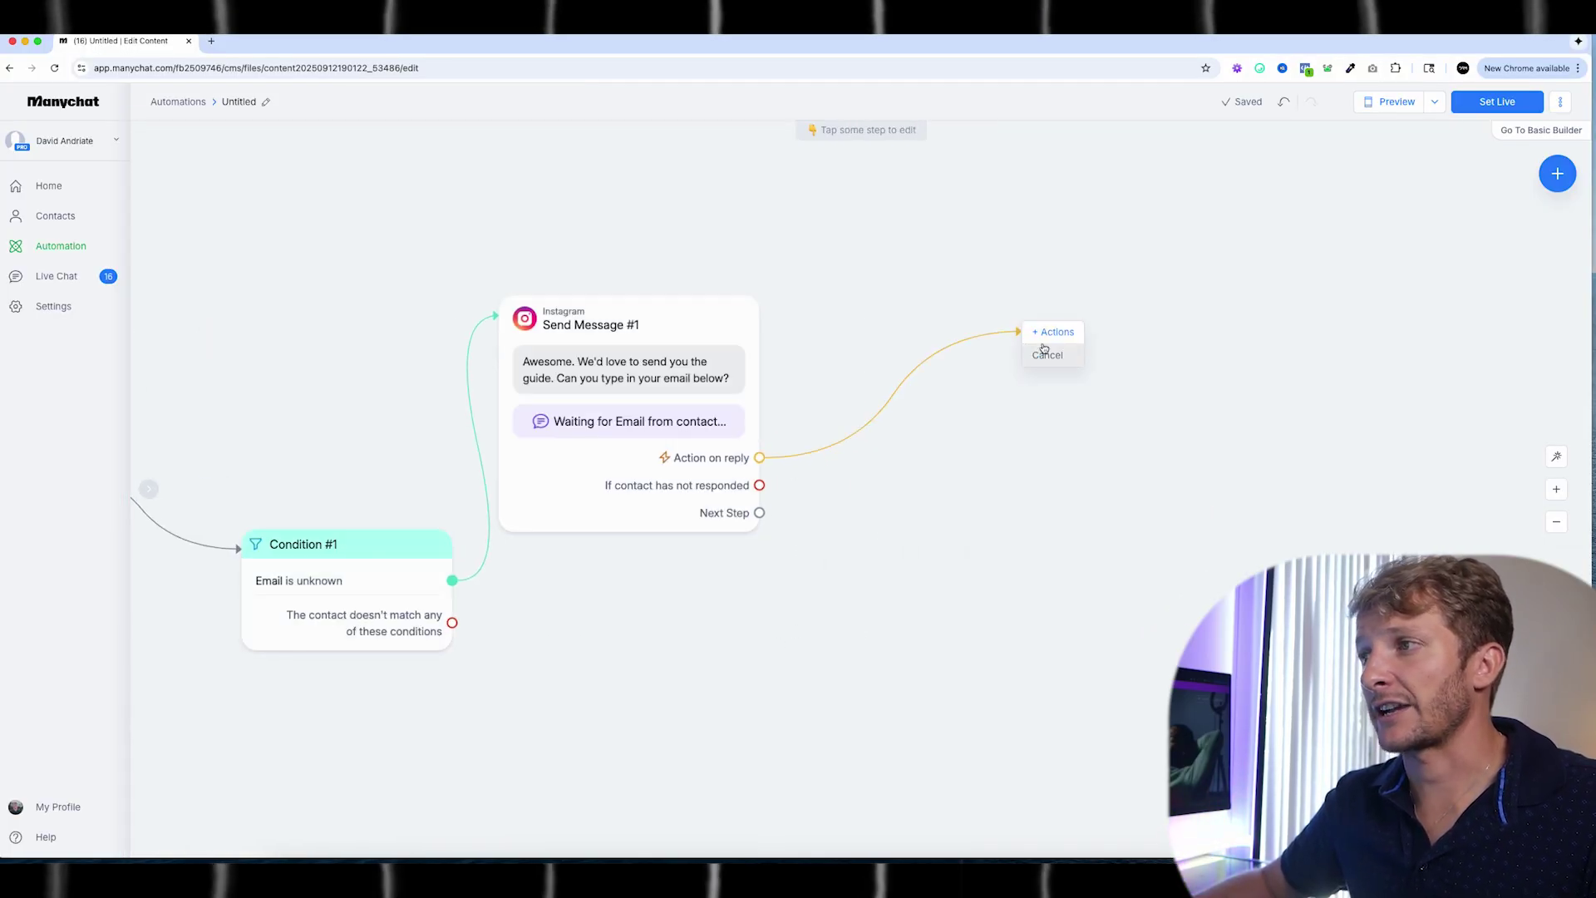
pyautogui.click(1044, 351)
pyautogui.click(1041, 382)
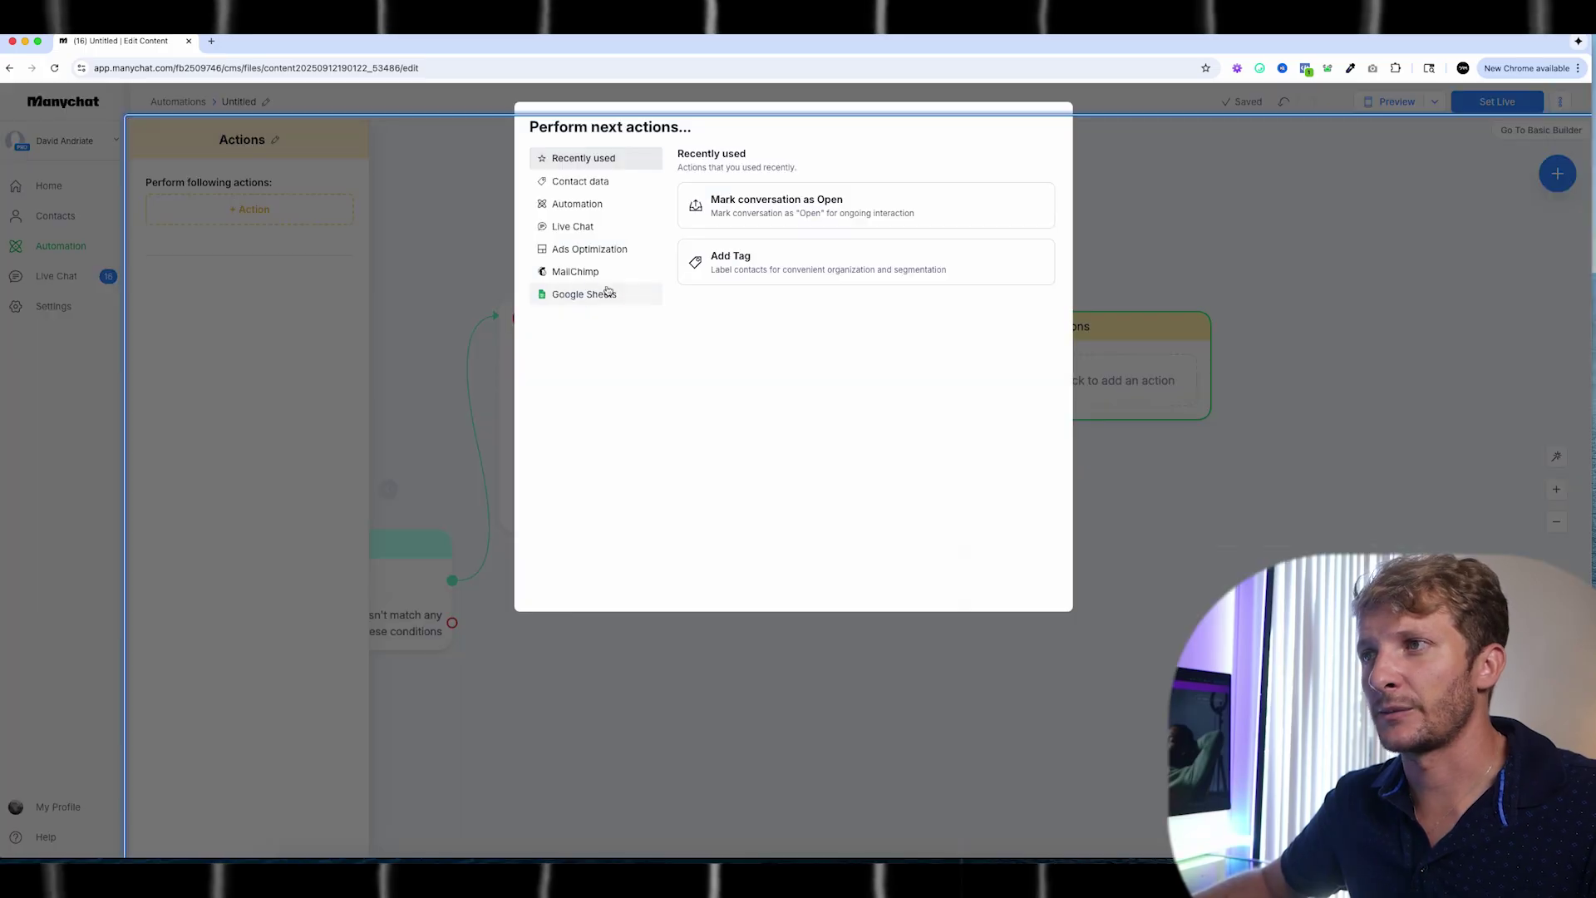
pyautogui.click(1041, 672)
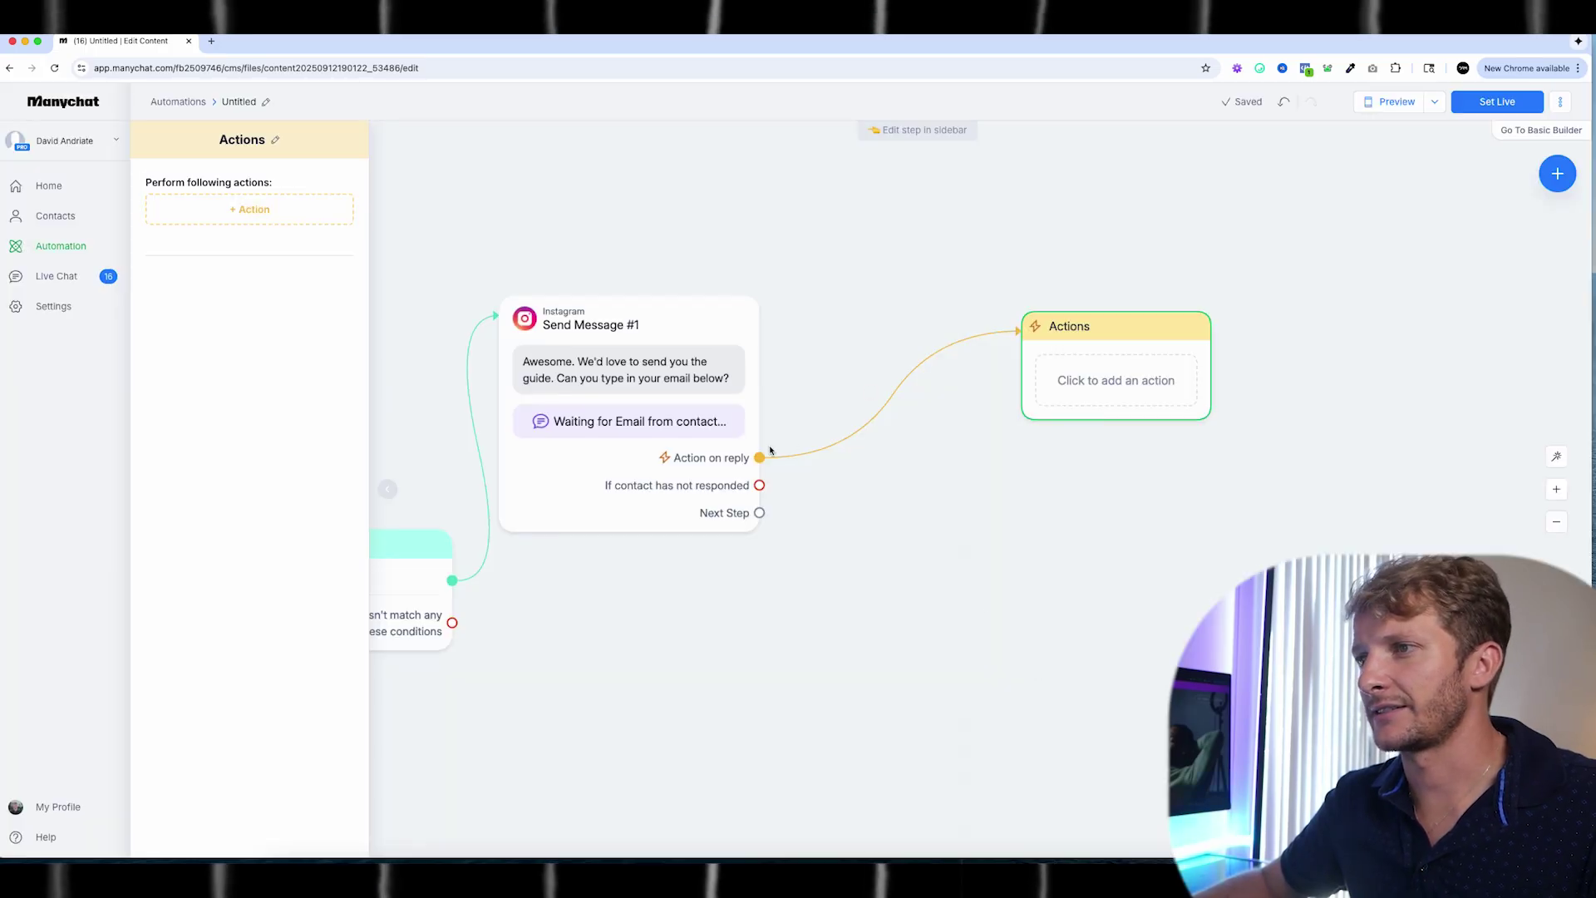
pyautogui.click(250, 209)
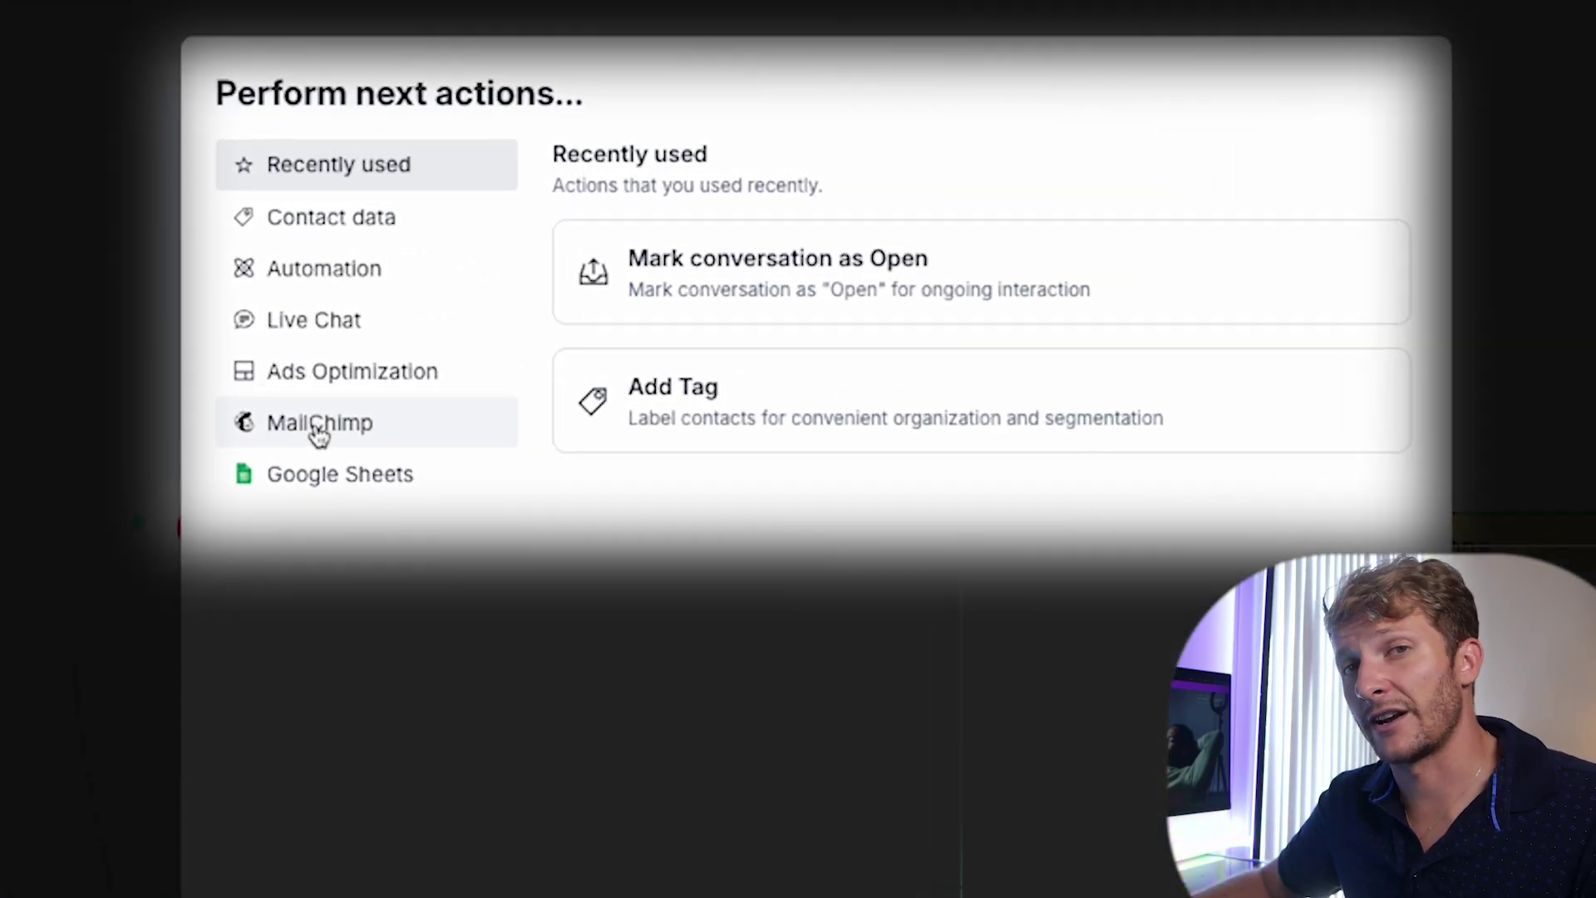
pyautogui.click(320, 424)
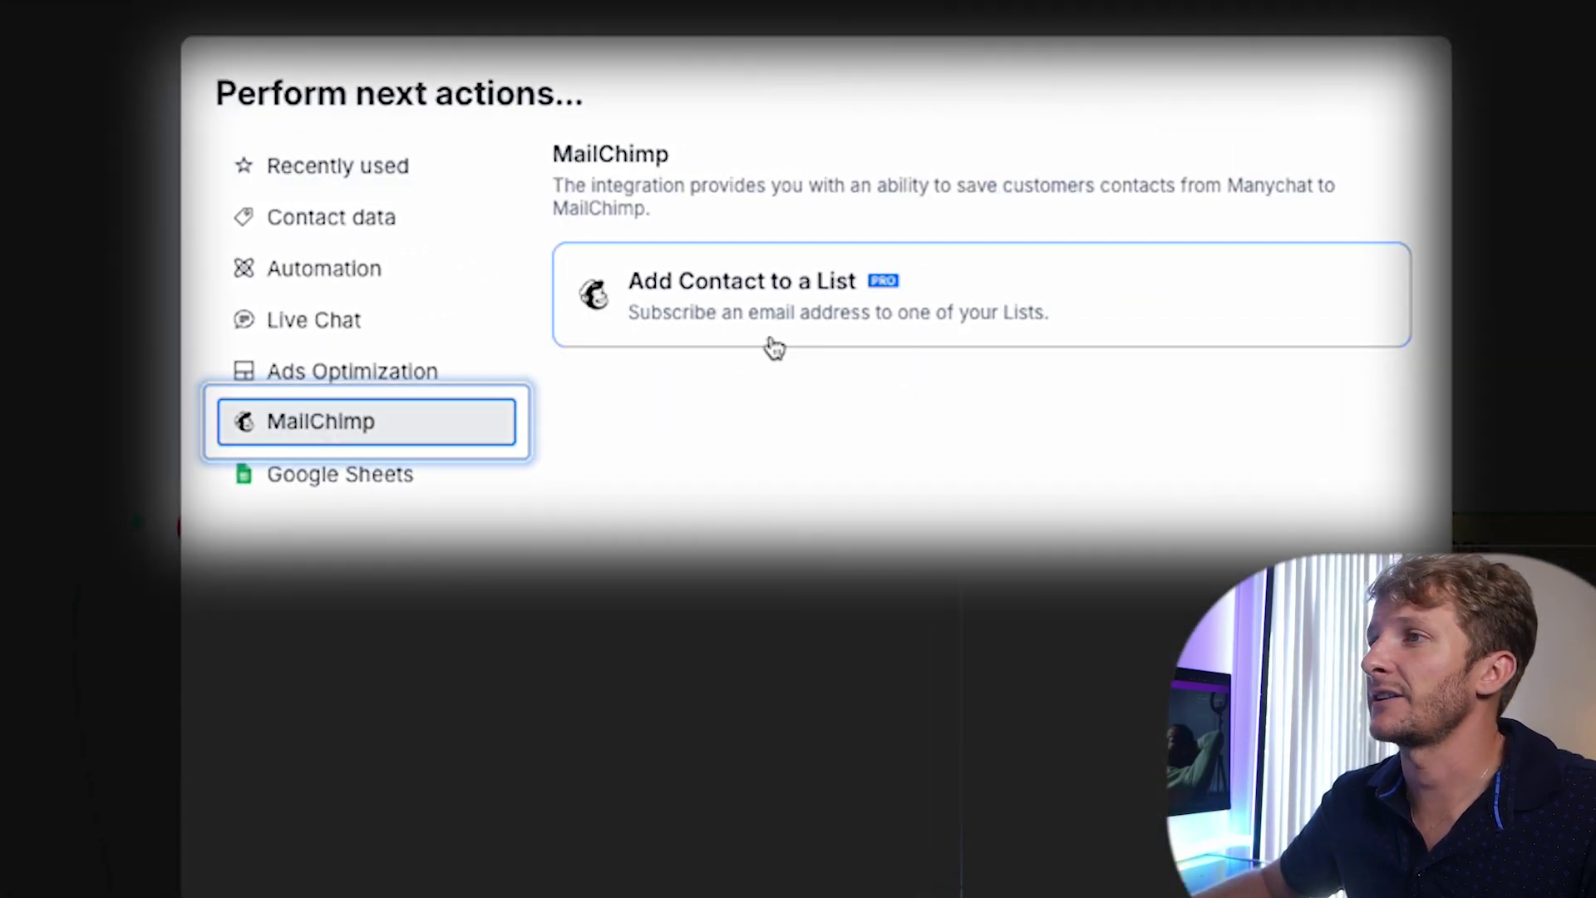
pyautogui.click(748, 314)
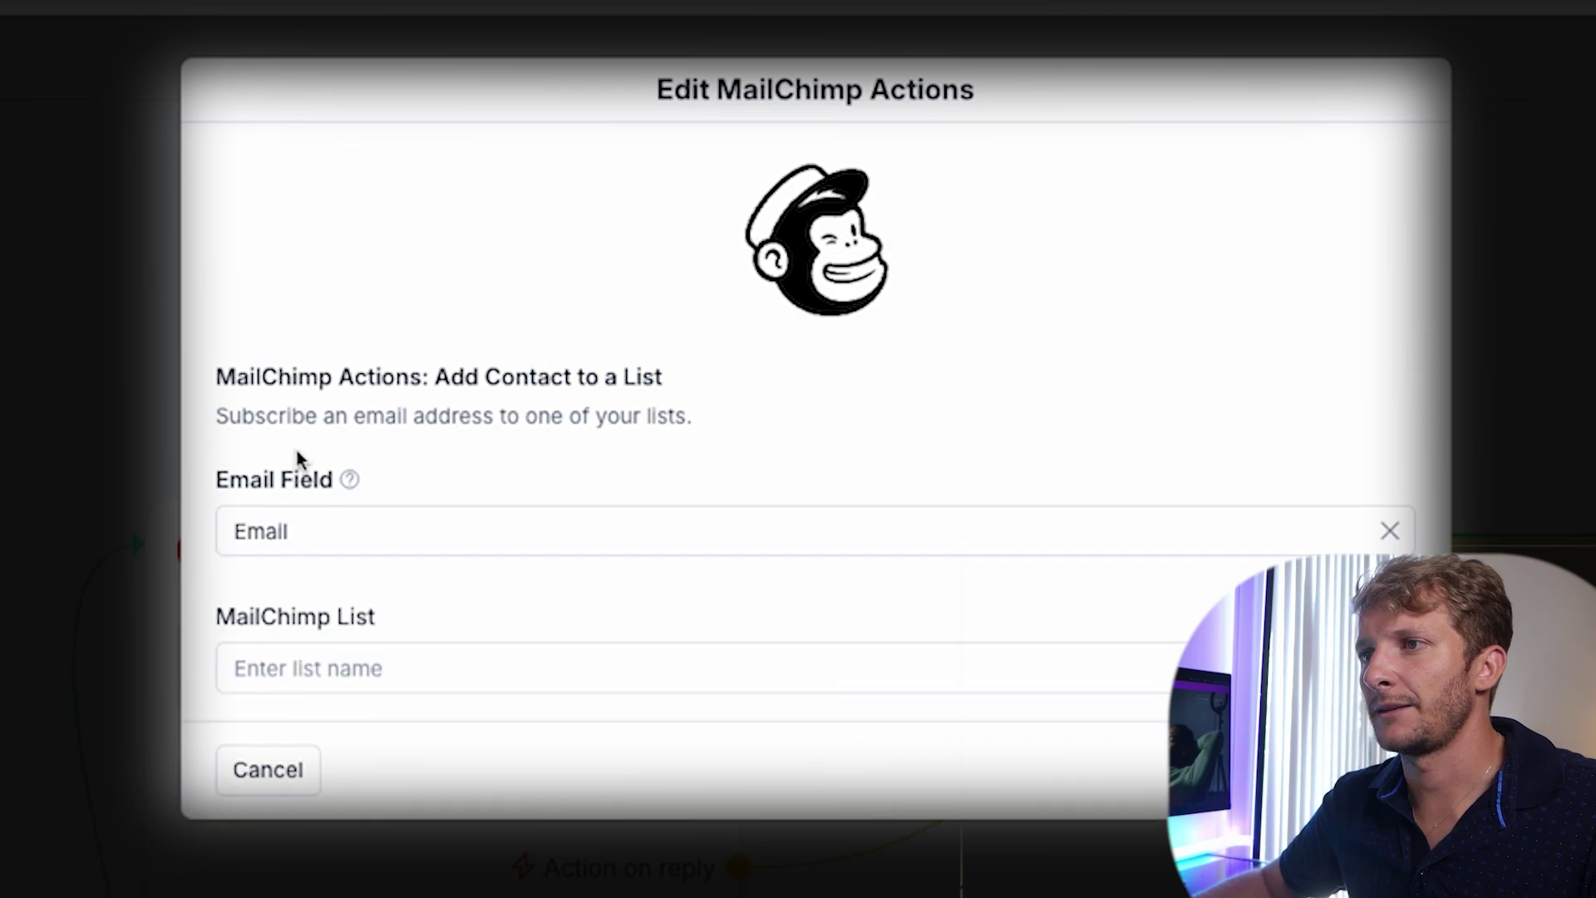
pyautogui.click(580, 660)
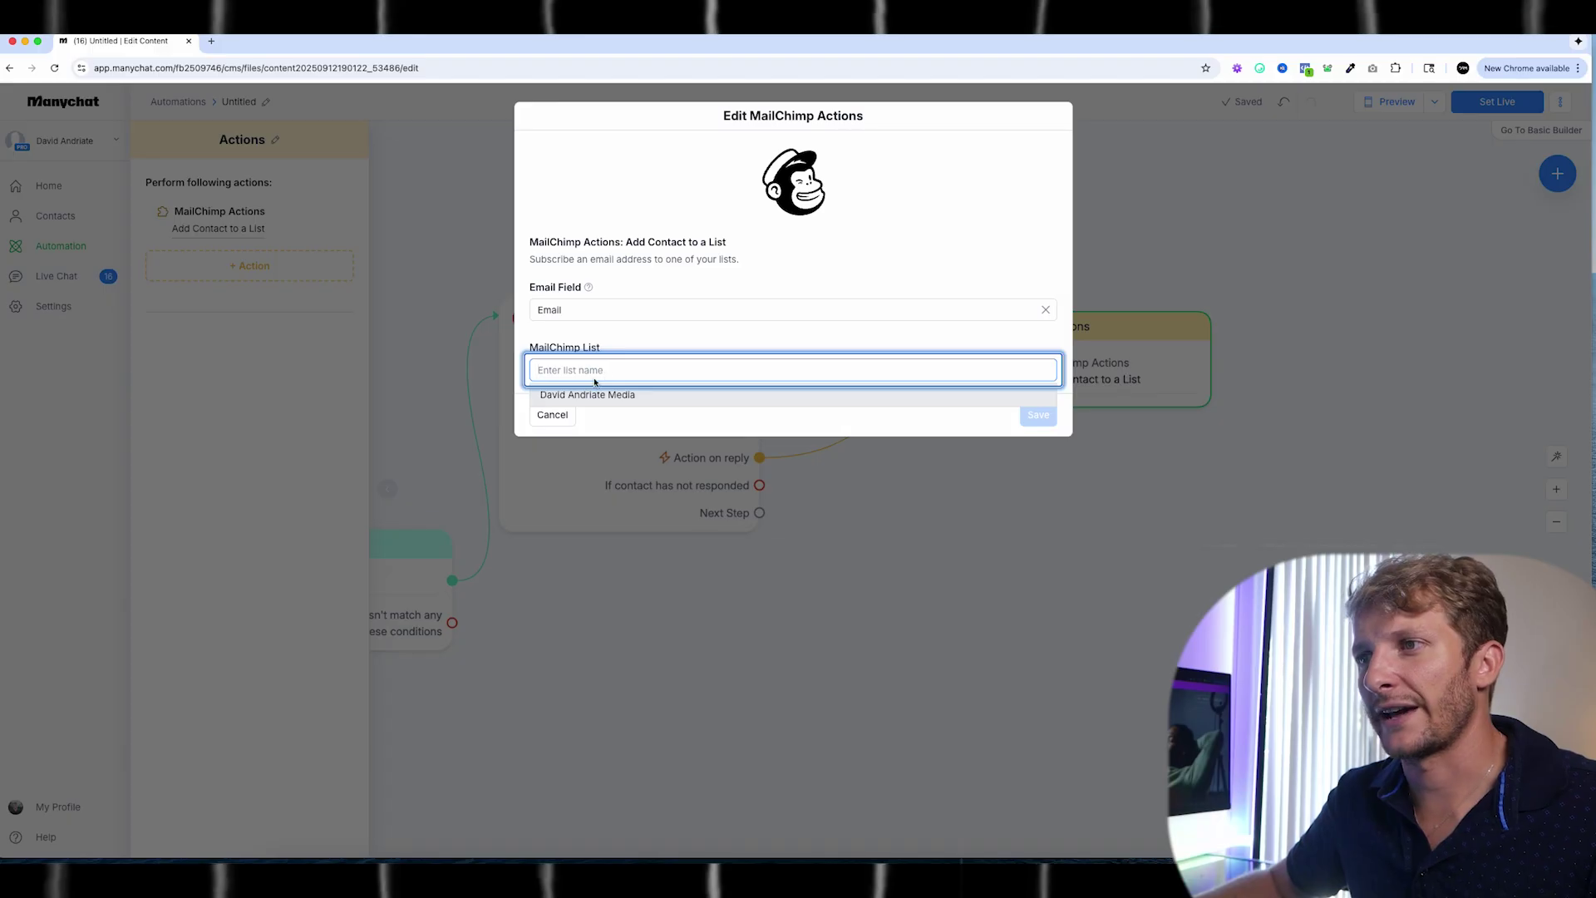
pyautogui.click(642, 396)
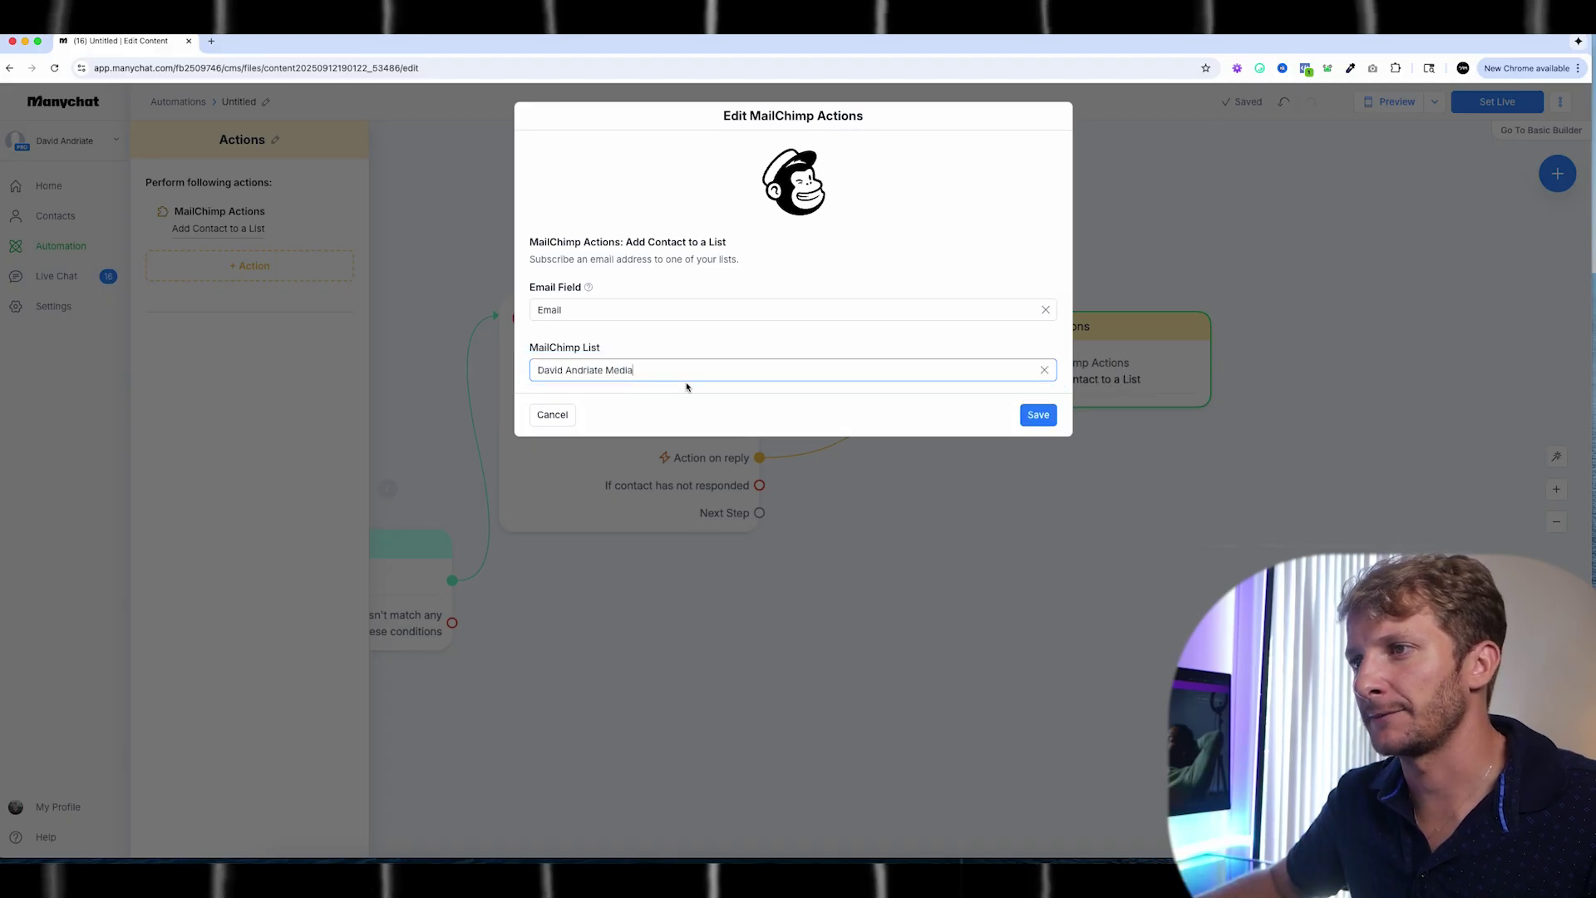
pyautogui.click(1037, 417)
pyautogui.moveTo(759, 487); pyautogui.dragTo(842, 642)
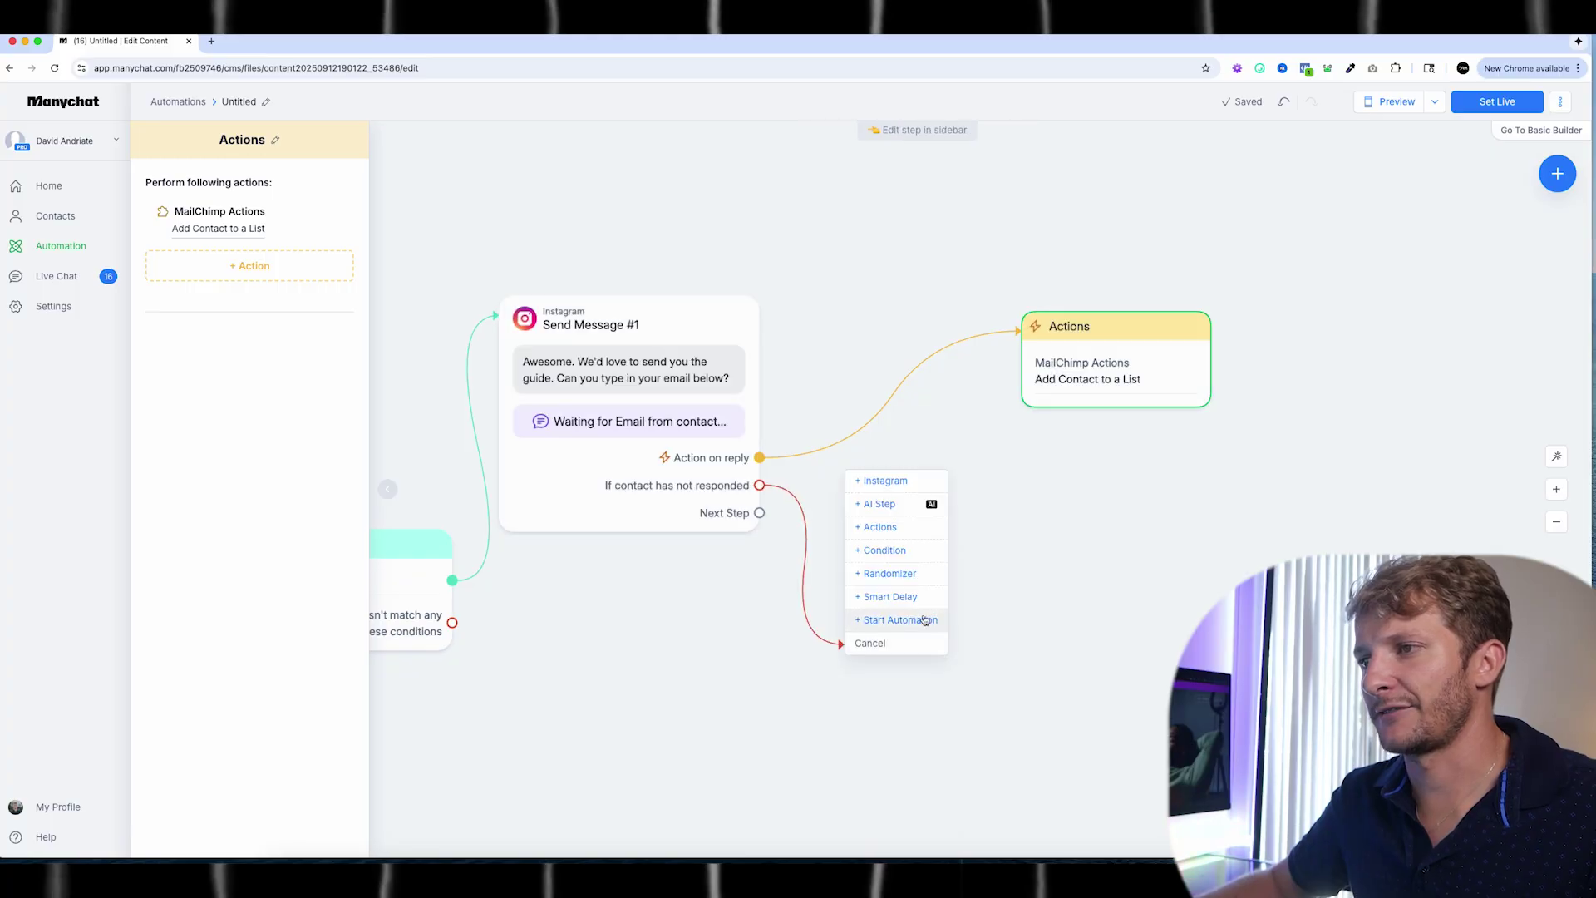
# Step: Add an Instagram message reading 'Hey {First Name}!' then 'Still there?' on a new line
pyautogui.click(885, 480)
pyautogui.write('Hey')
pyautogui.click(310, 262)
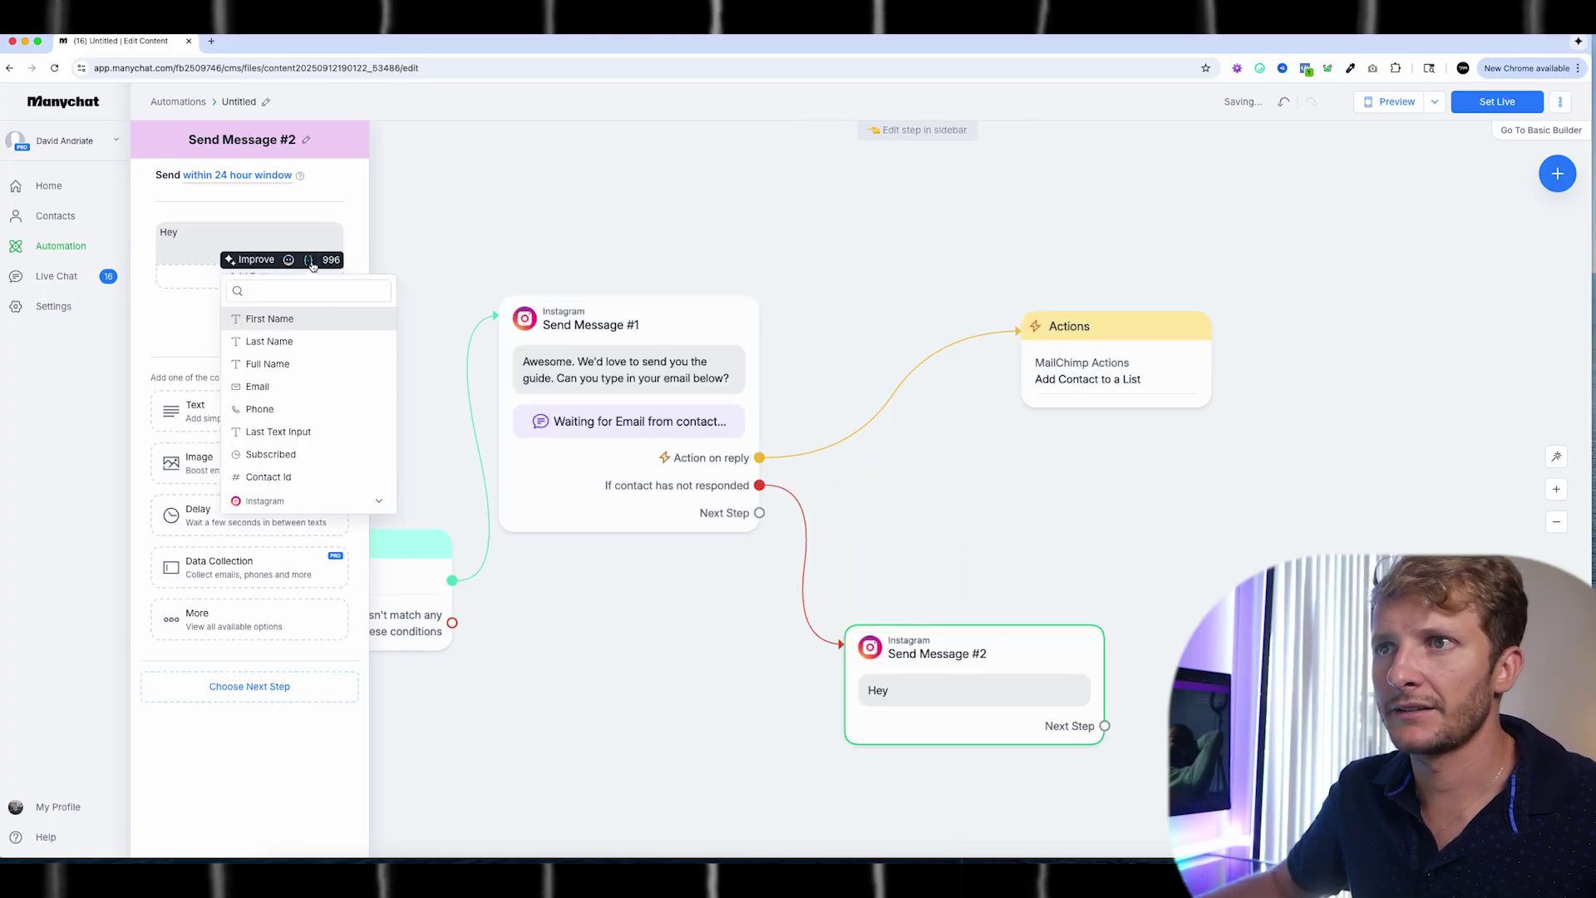
pyautogui.click(269, 319)
pyautogui.write('!')
pyautogui.press('Return')
pyautogui.press('Return')
pyautogui.write('Still there')
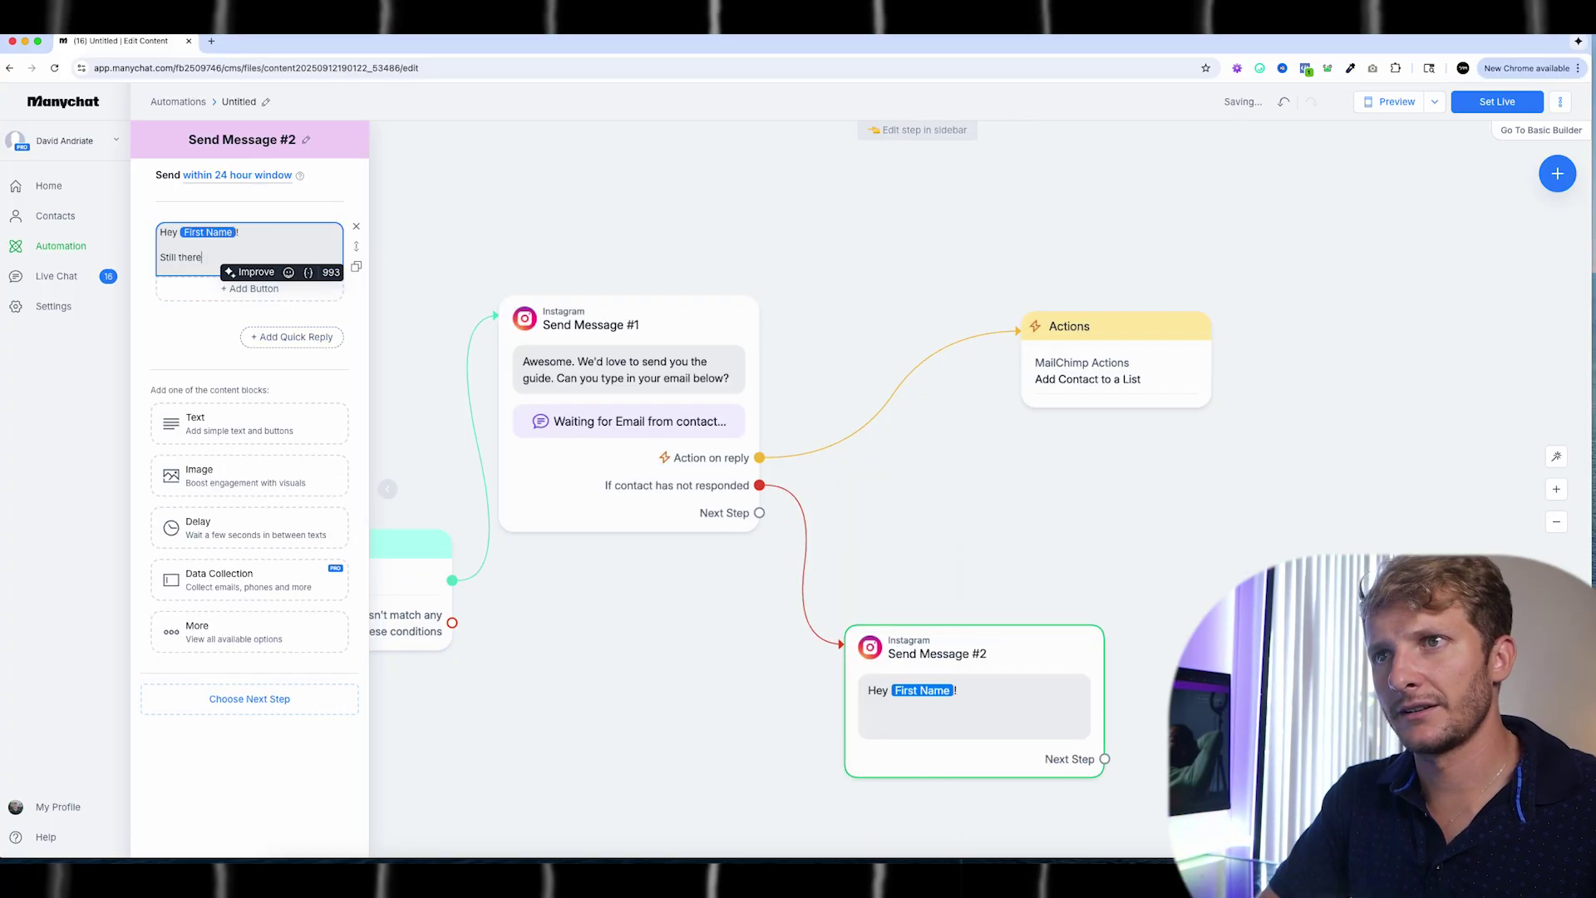
pyautogui.write('?')
# Step: Add a 'Yes I am!' button, duplicate the email request, and link the button to the copy
pyautogui.click(249, 289)
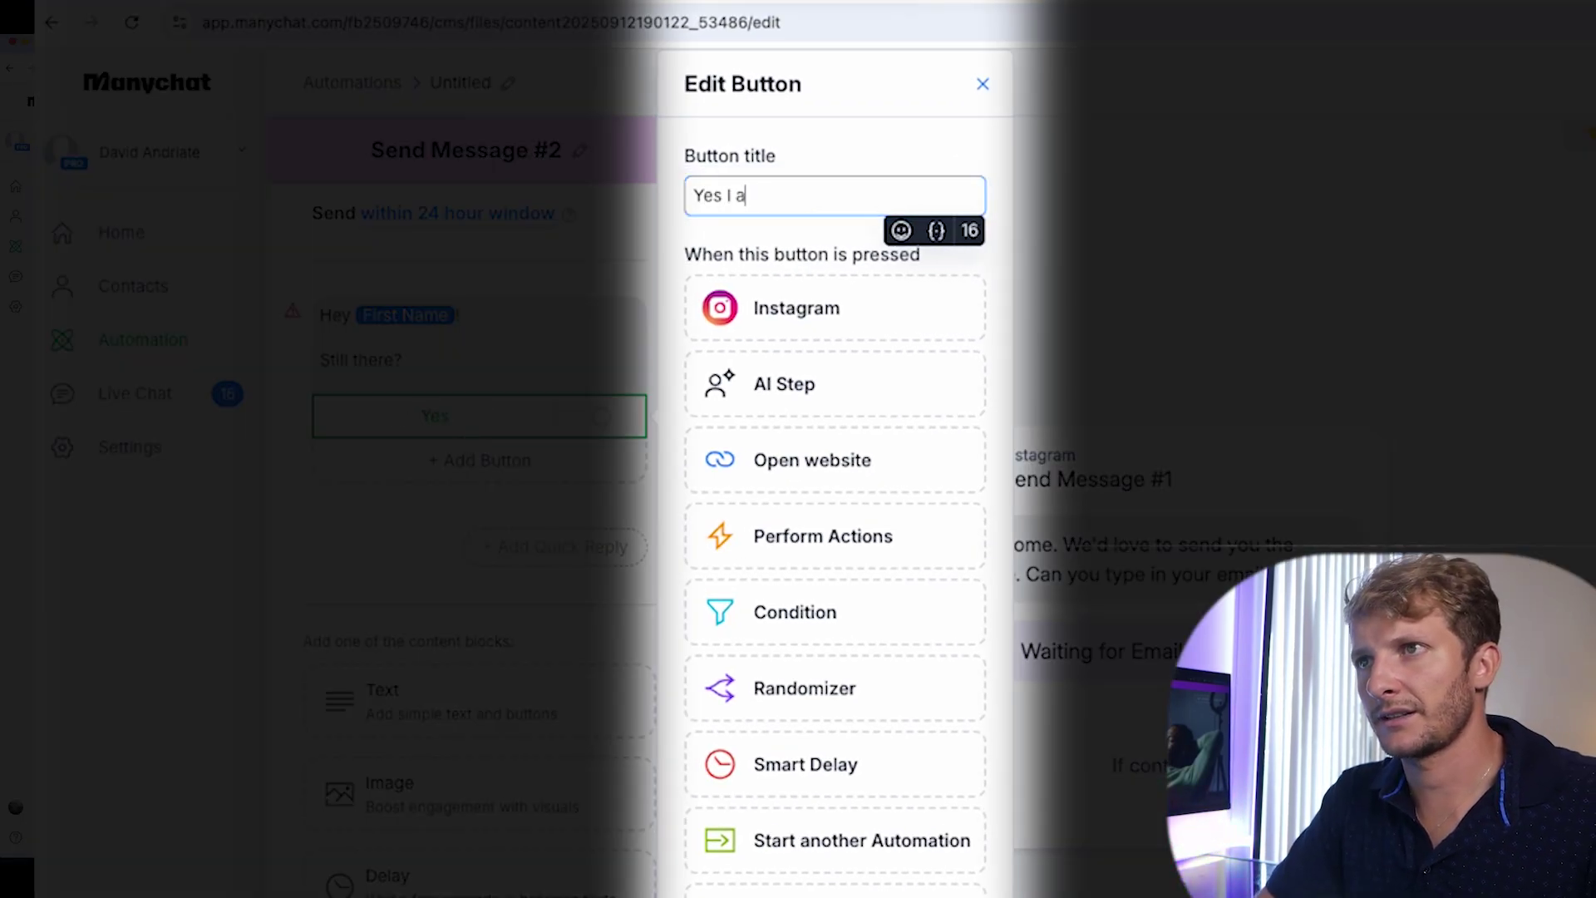
pyautogui.click(1142, 382)
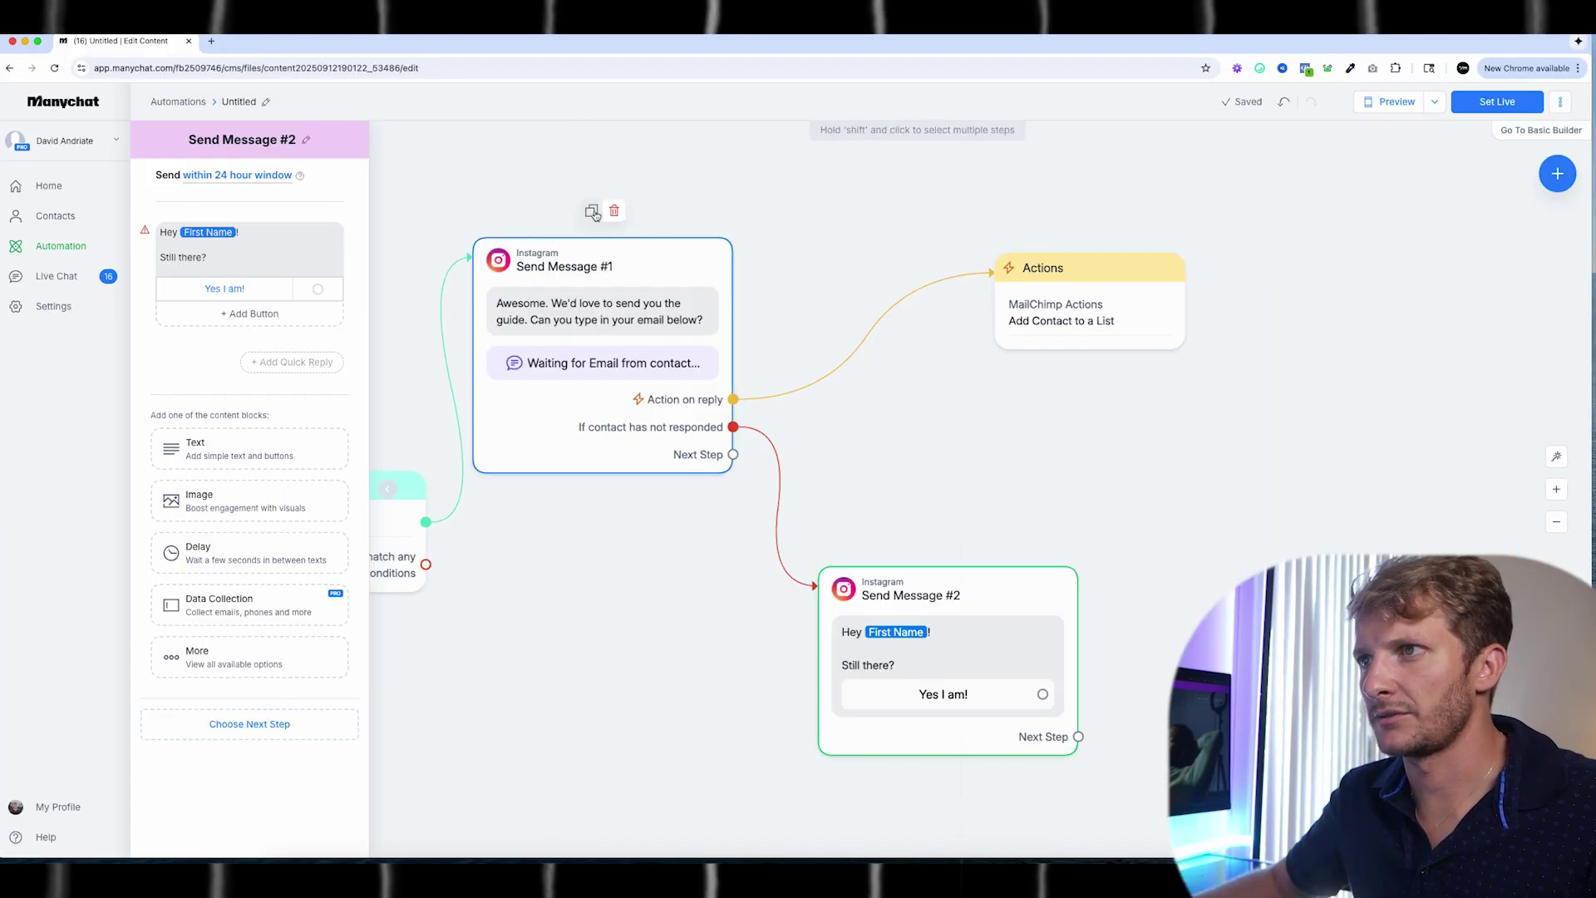
pyautogui.click(592, 211)
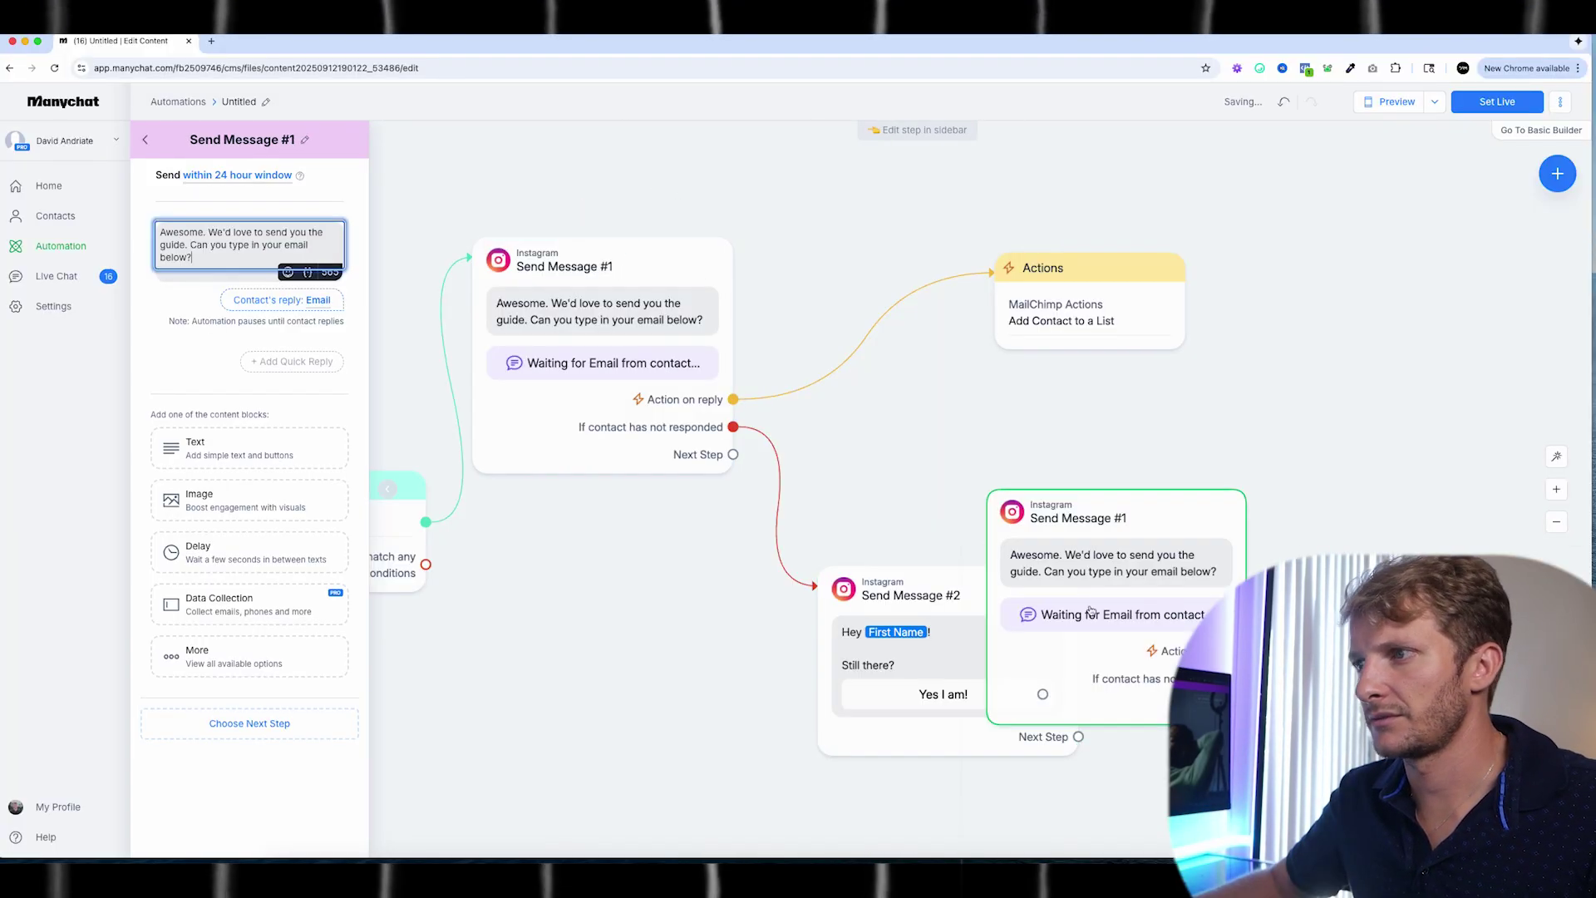
pyautogui.moveTo(1042, 694); pyautogui.dragTo(1230, 656)
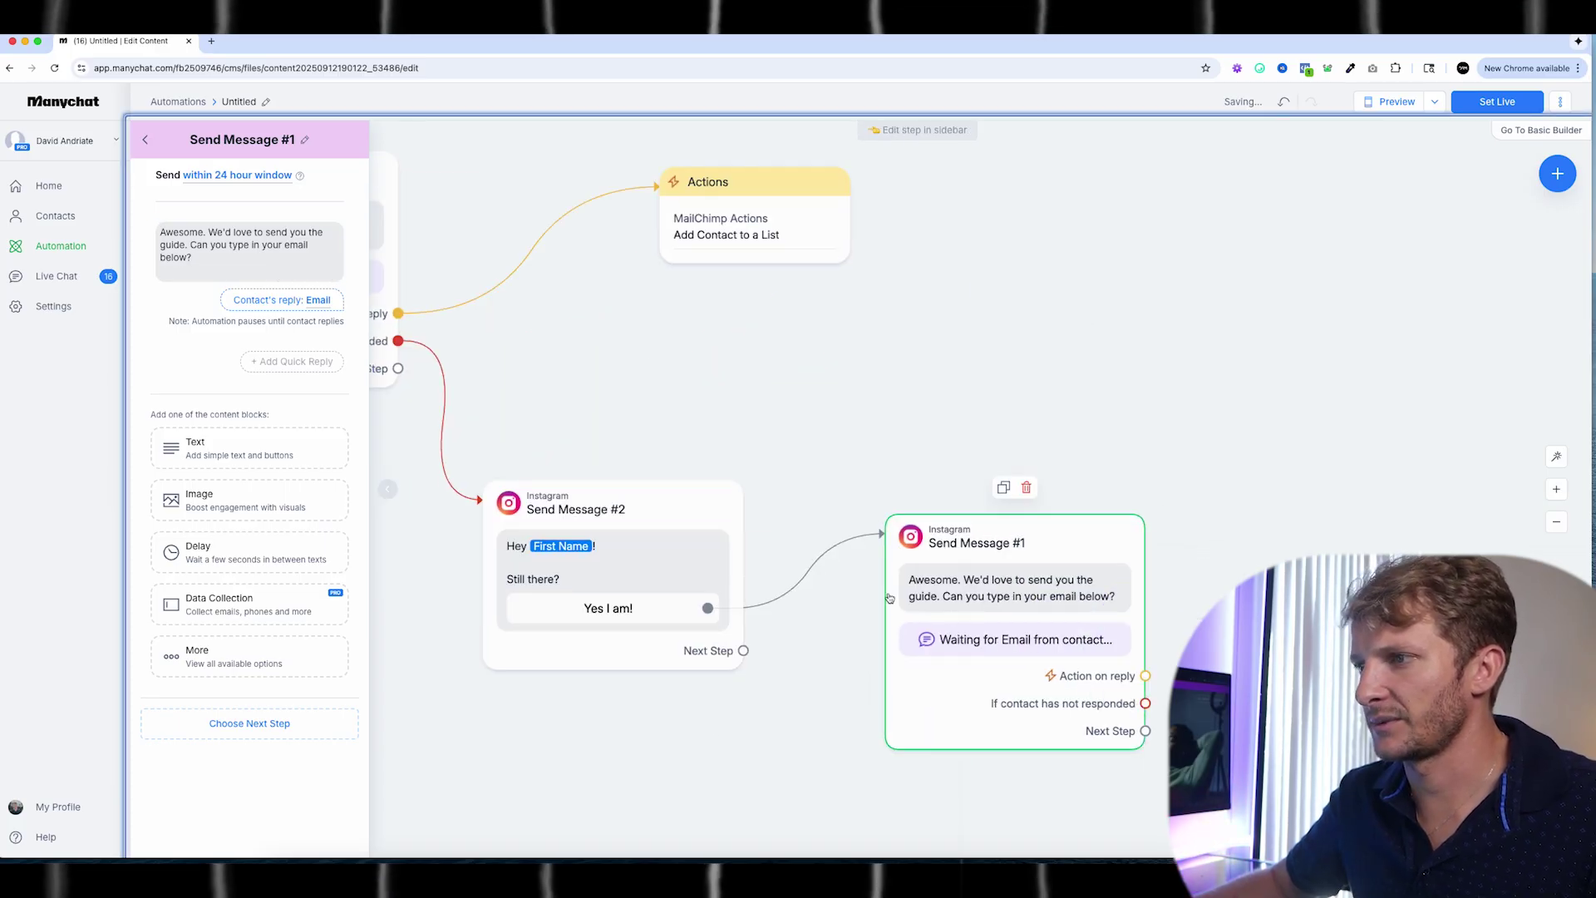
# Step: Add an Actions step after the copy that adds the contact to the Mailchimp audience list
pyautogui.moveTo(1145, 676); pyautogui.dragTo(1216, 472)
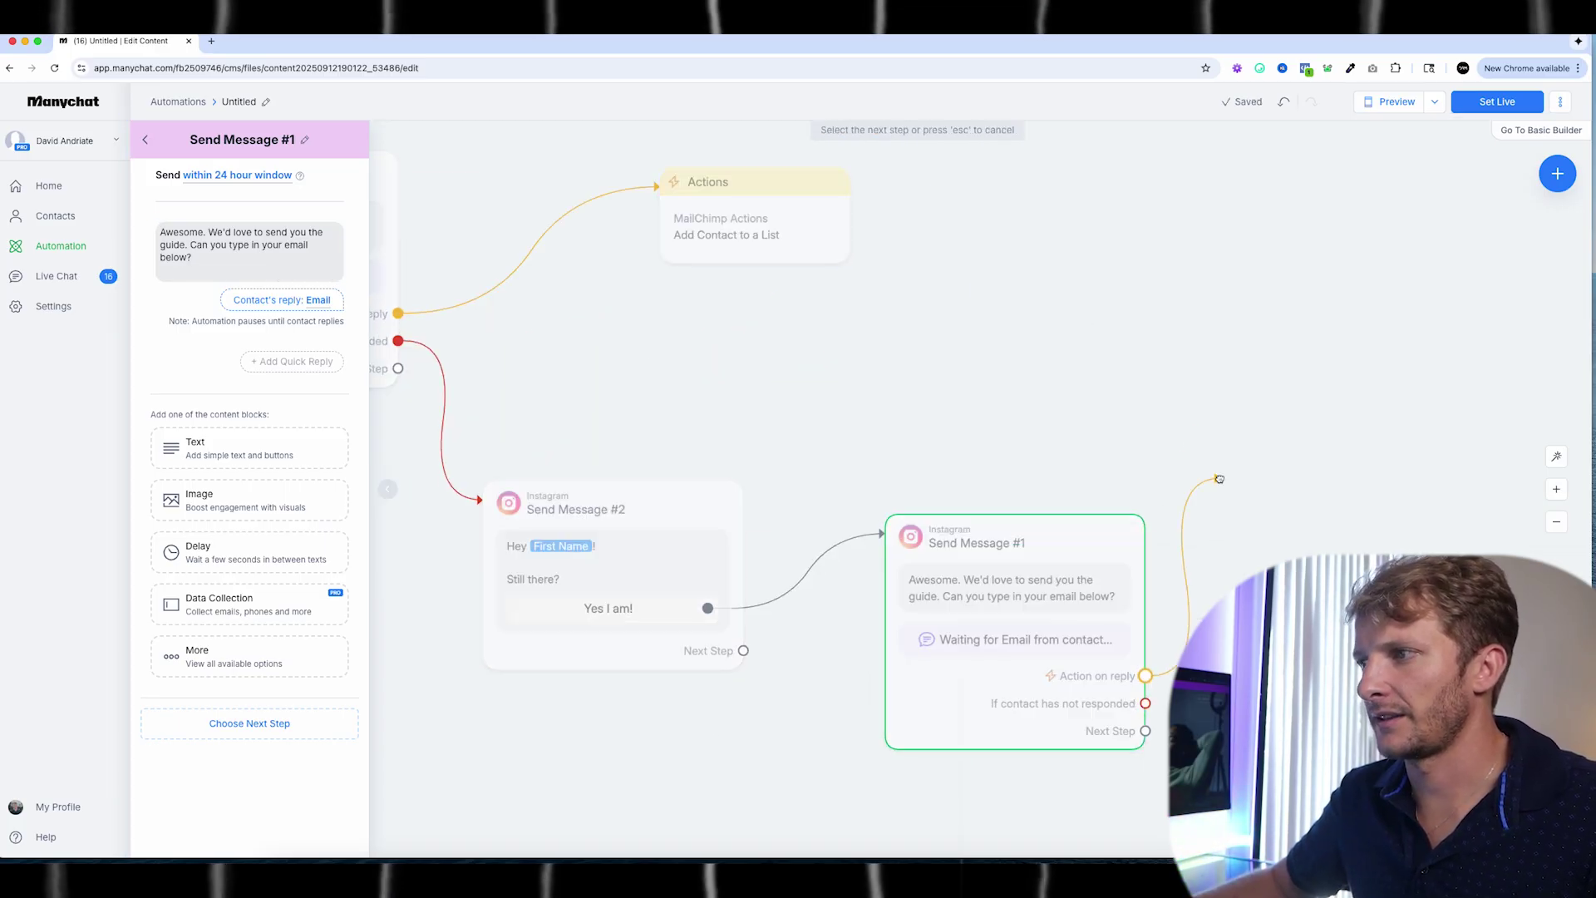
pyautogui.click(1264, 424)
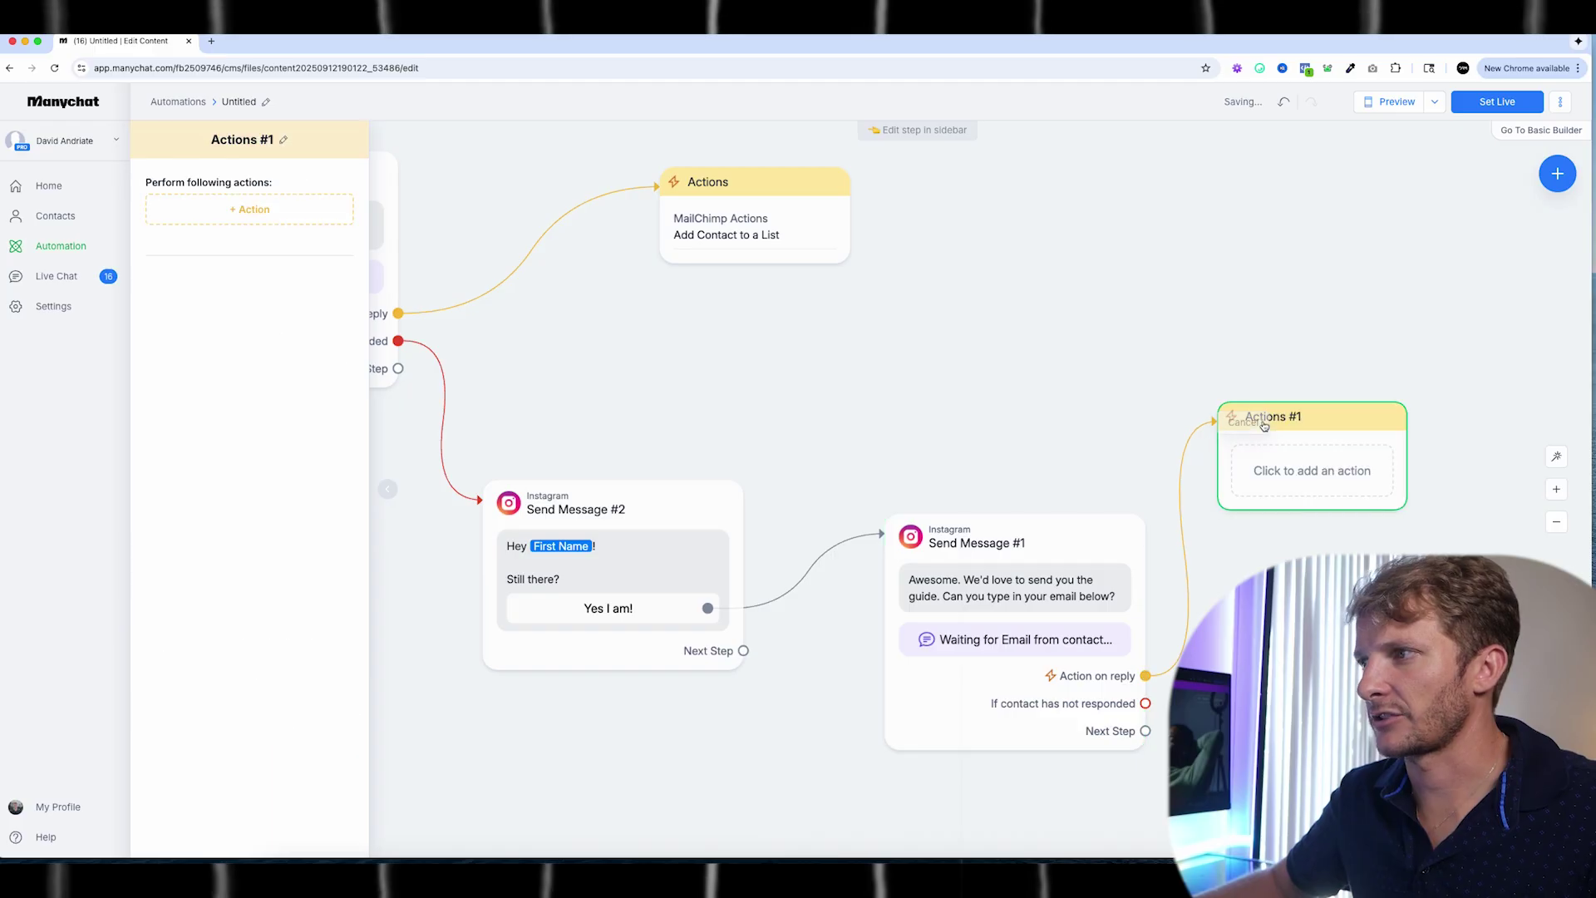
pyautogui.click(249, 209)
pyautogui.click(698, 208)
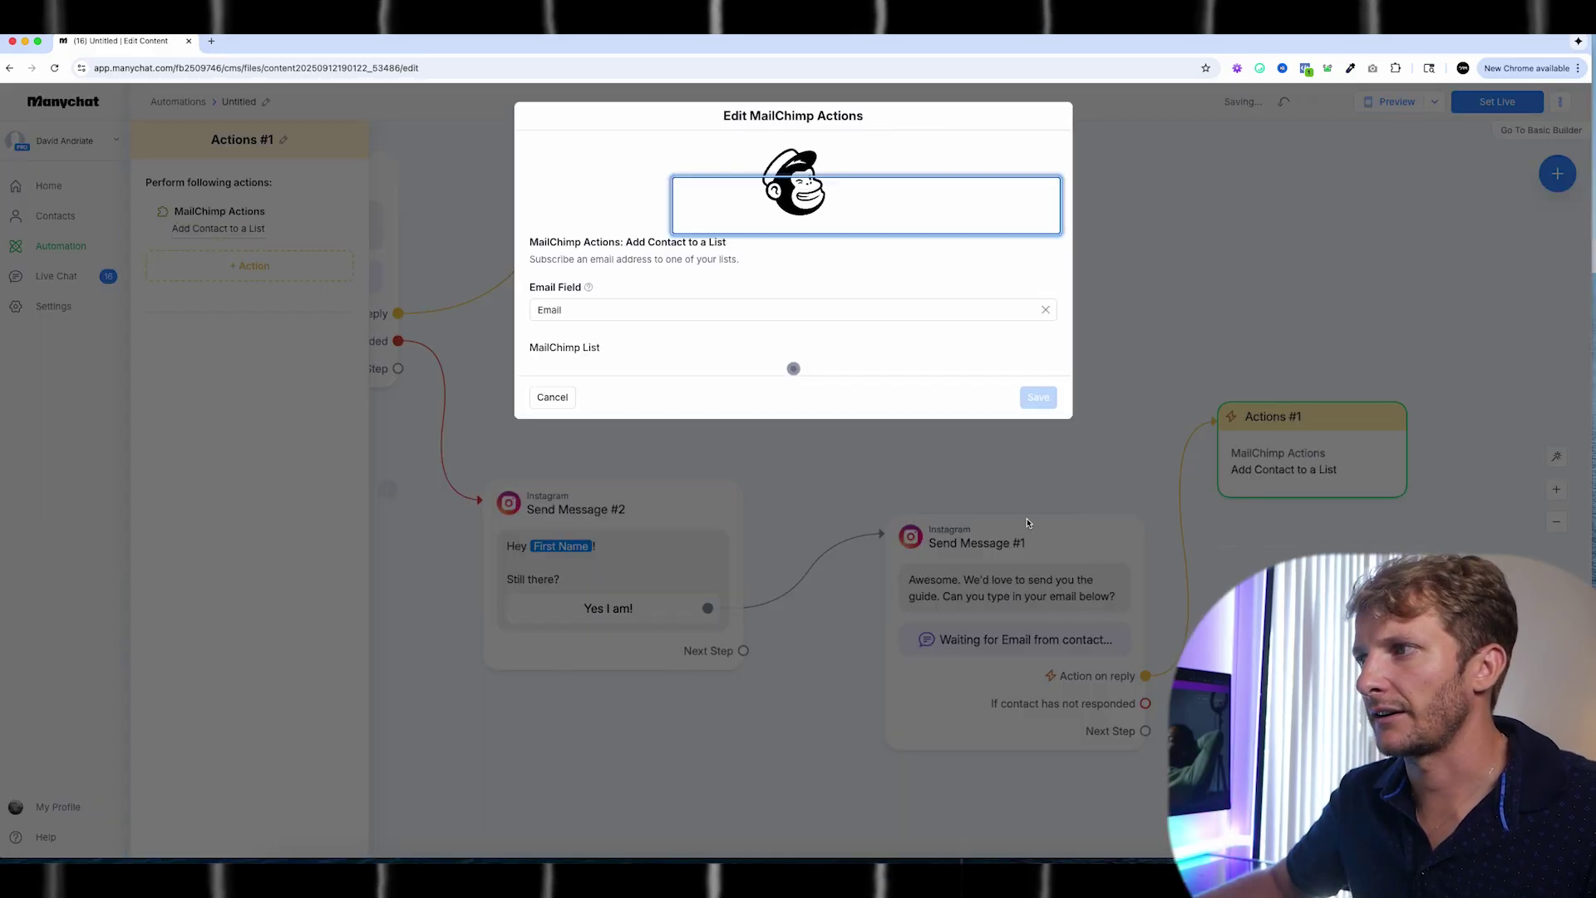
pyautogui.click(625, 369)
pyautogui.click(635, 399)
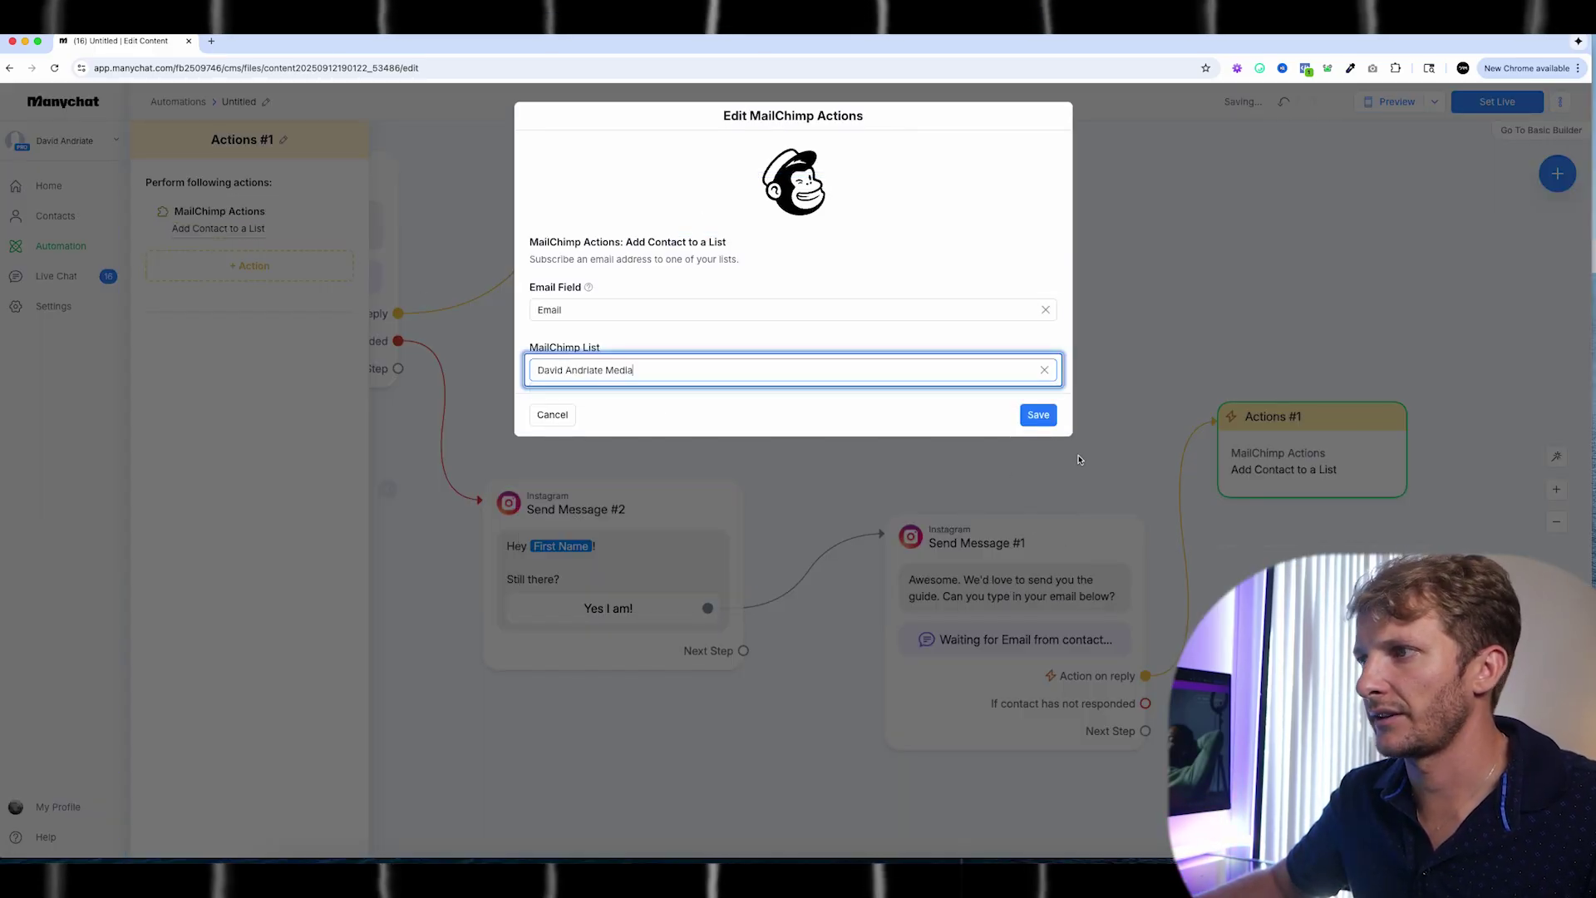
pyautogui.click(1038, 414)
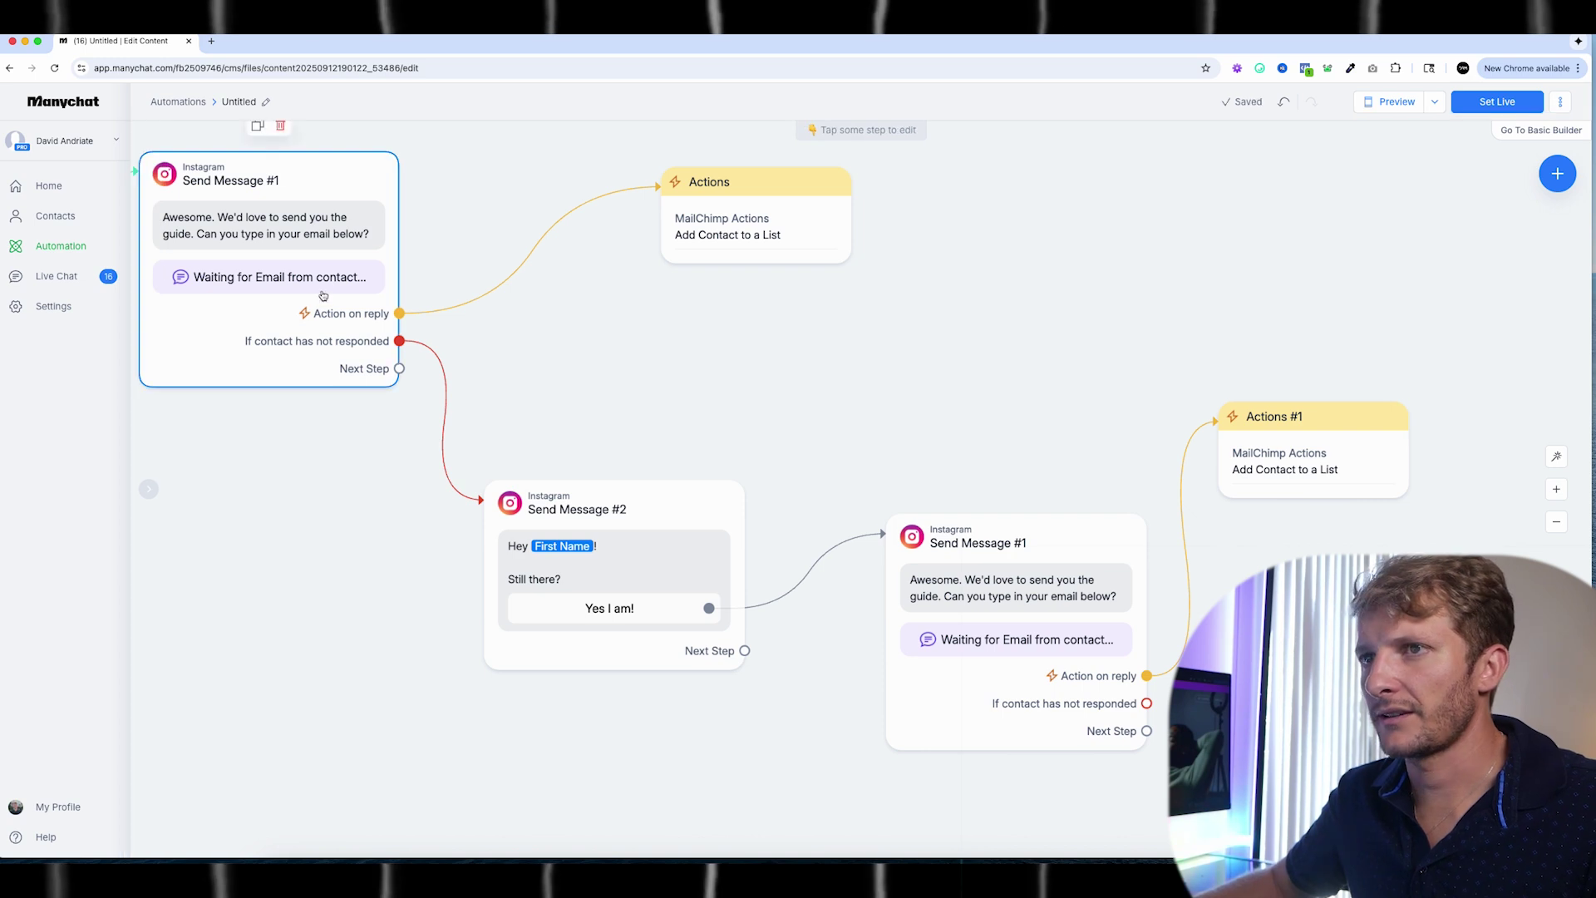
# Step: Branch a new Instagram message telling the user to check their email, followed by a 3-second delay
pyautogui.moveTo(399, 368); pyautogui.dragTo(395, 731)
pyautogui.click(435, 572)
pyautogui.write('Amazing! Check your email to see the guide')
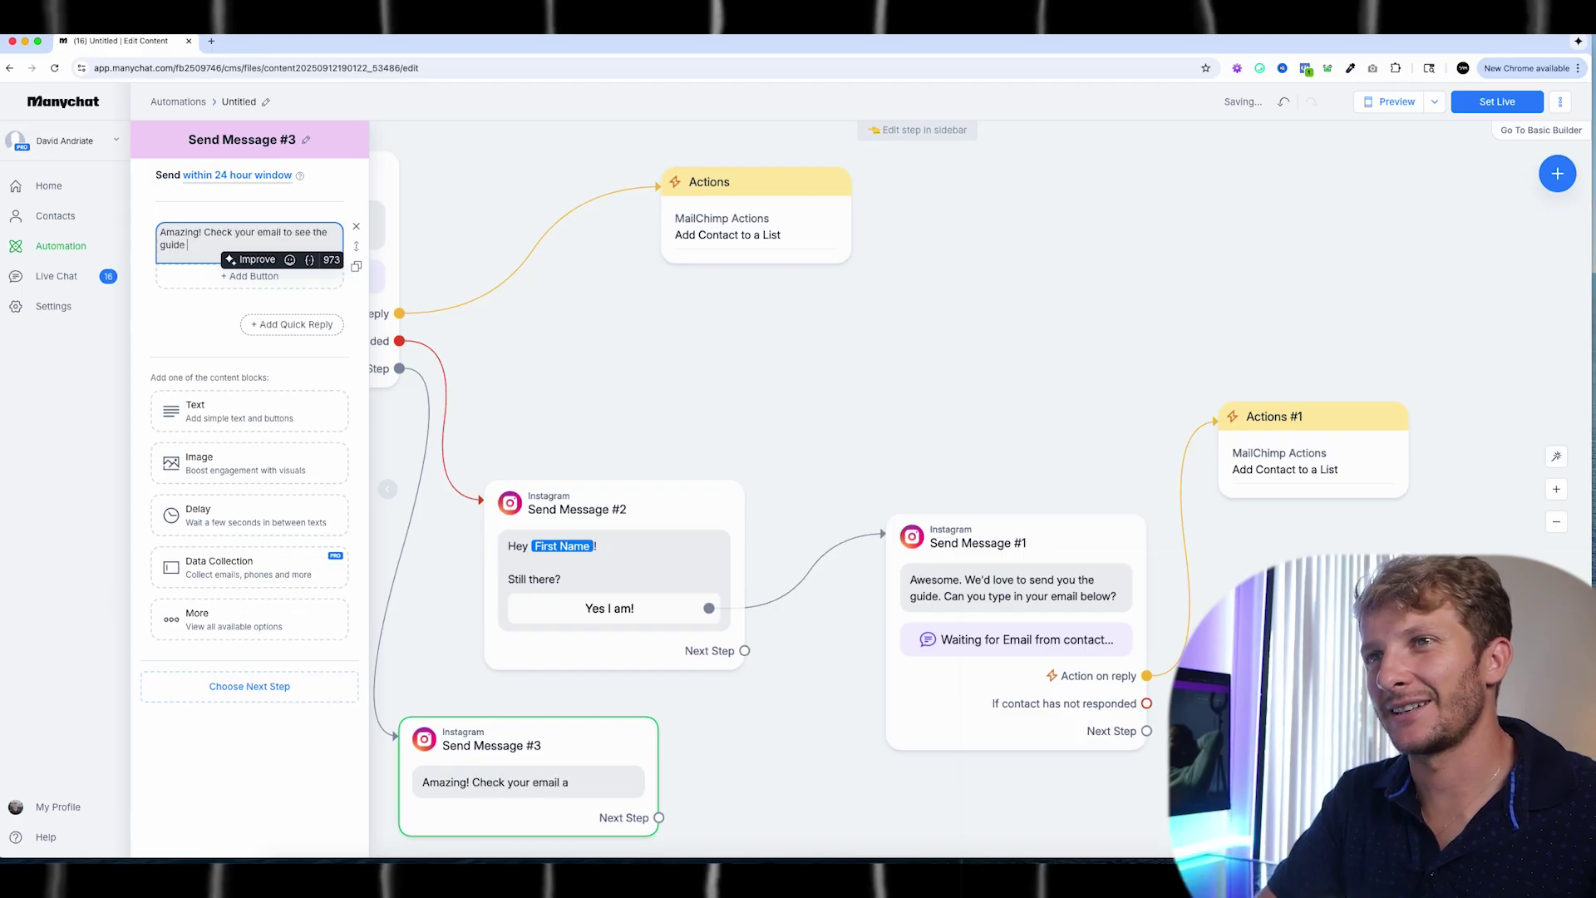
pyautogui.write('ou.')
pyautogui.click(260, 513)
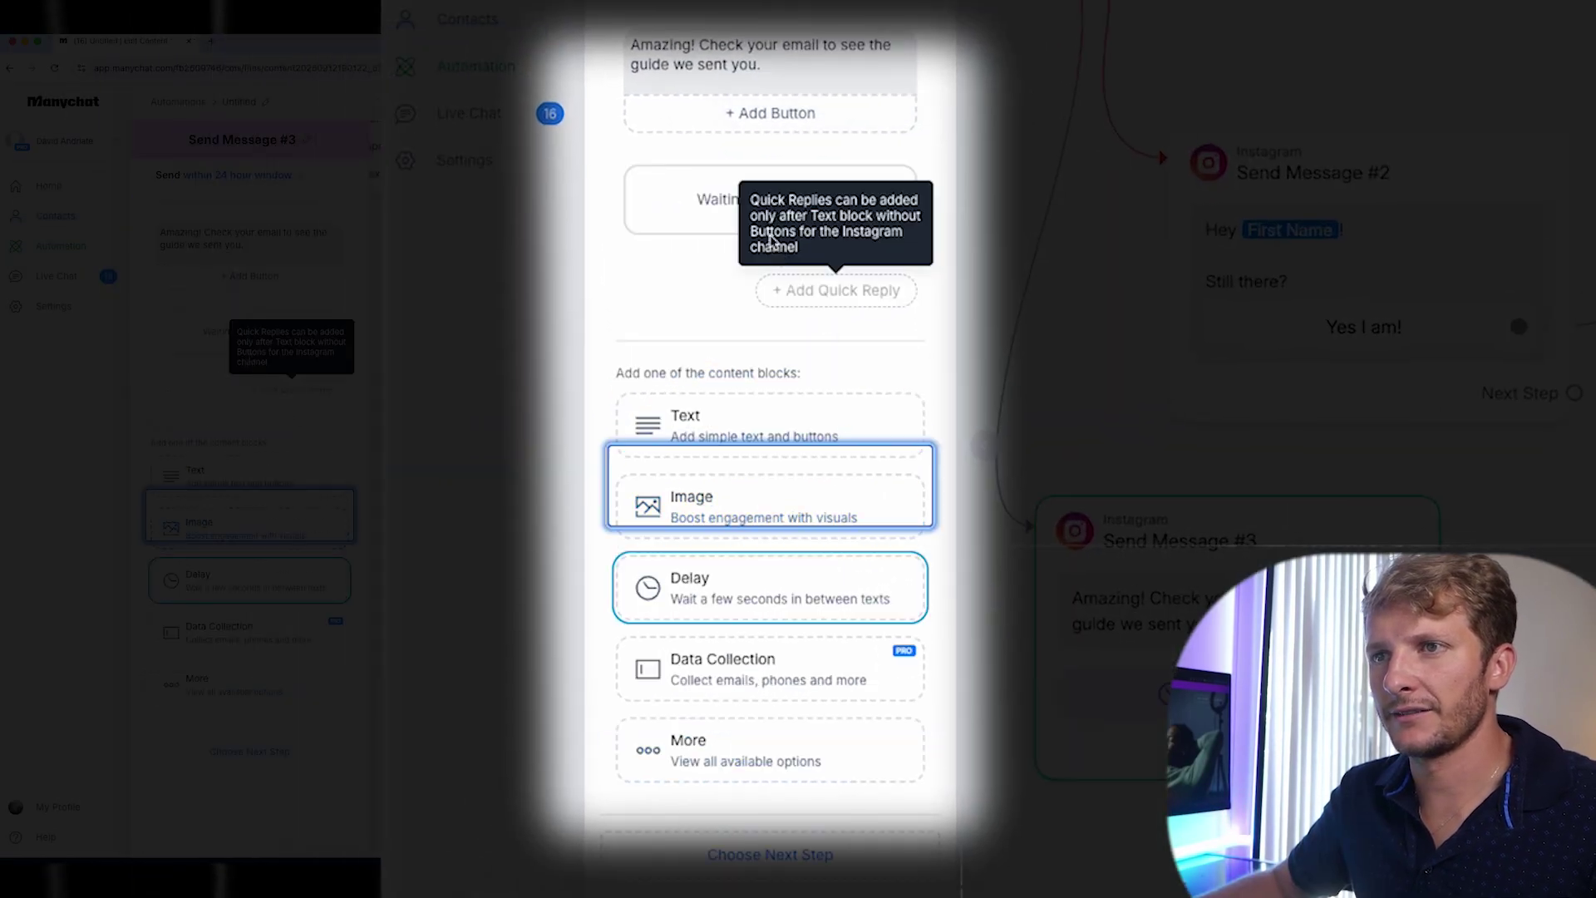
# Step: Add text 'Also, we can send it here as well.' with a 'Click here for Guide' button opening drive.google.com
pyautogui.click(803, 437)
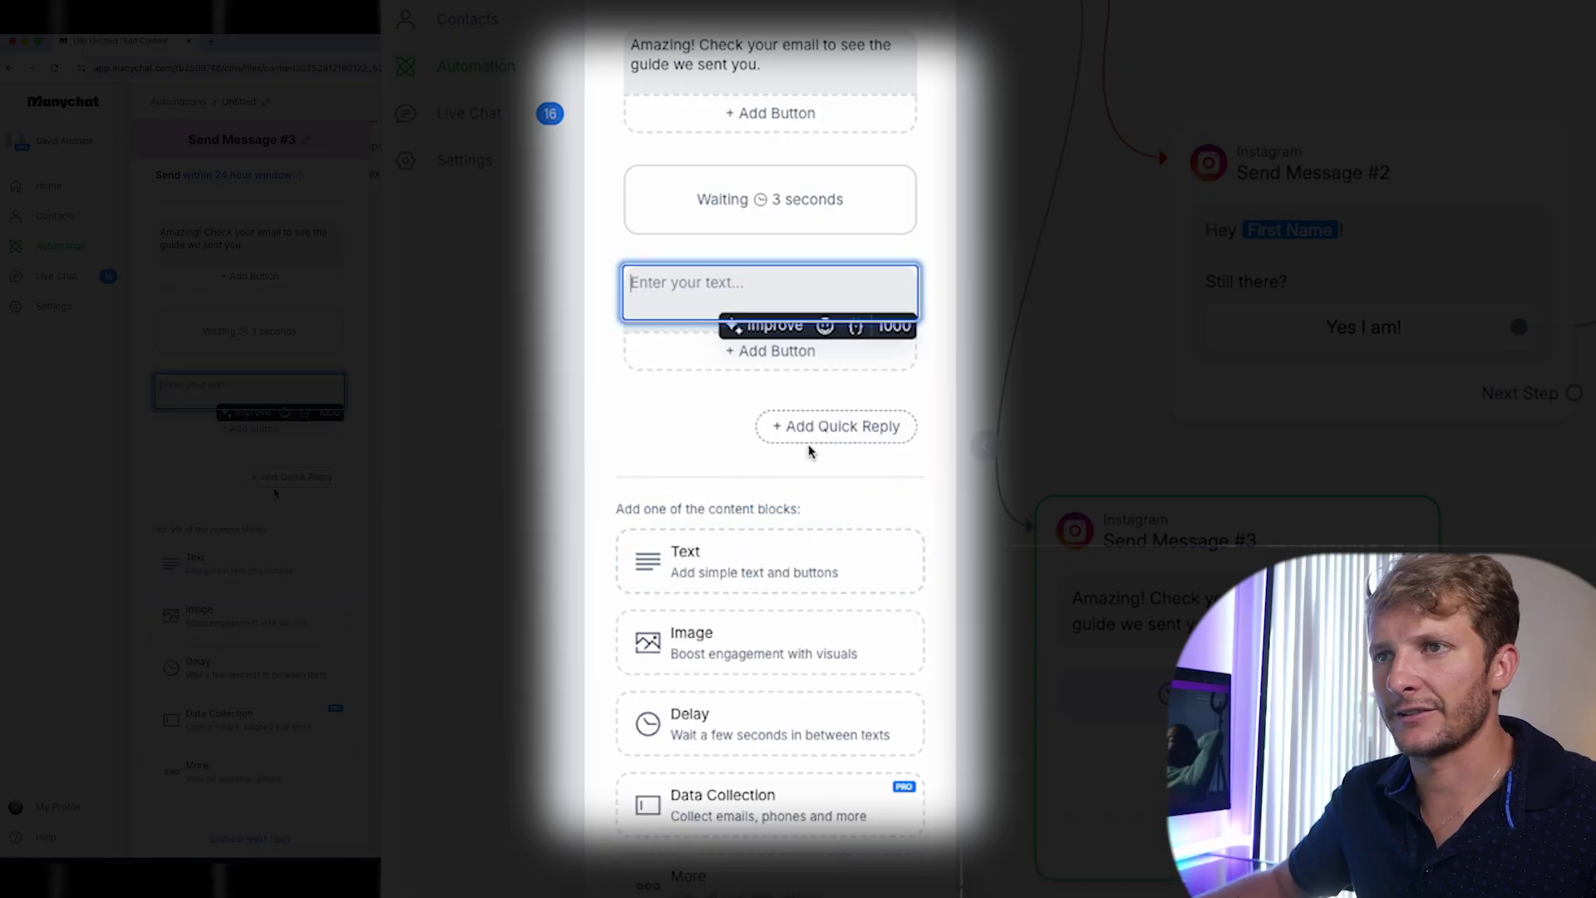
pyautogui.write('AI')
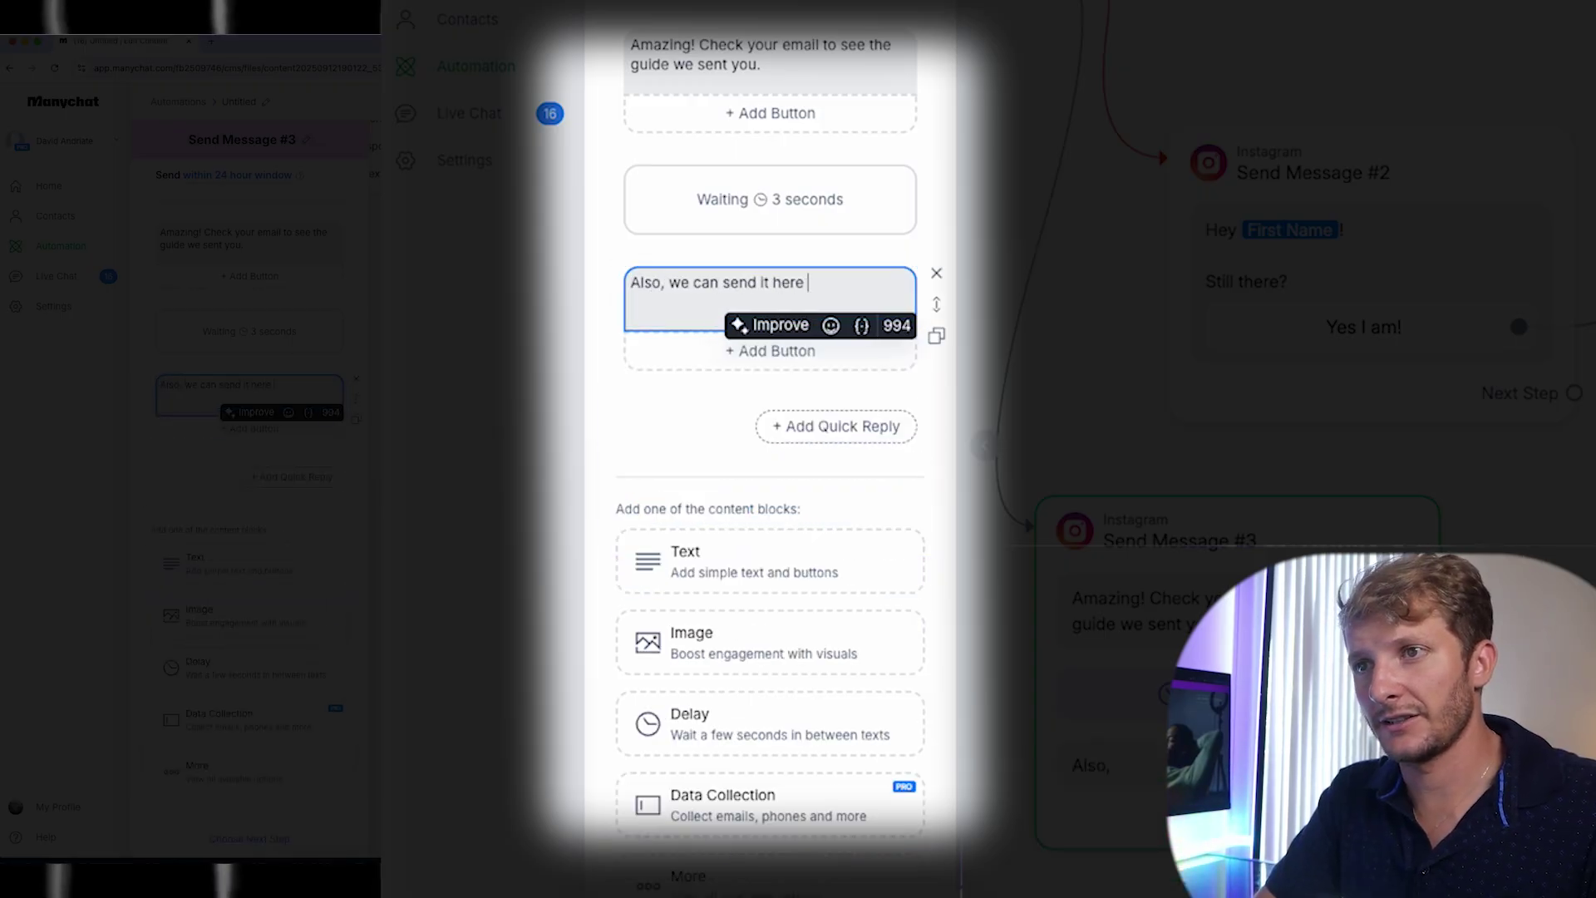
pyautogui.write('so, we can send it here as well.')
pyautogui.click(777, 350)
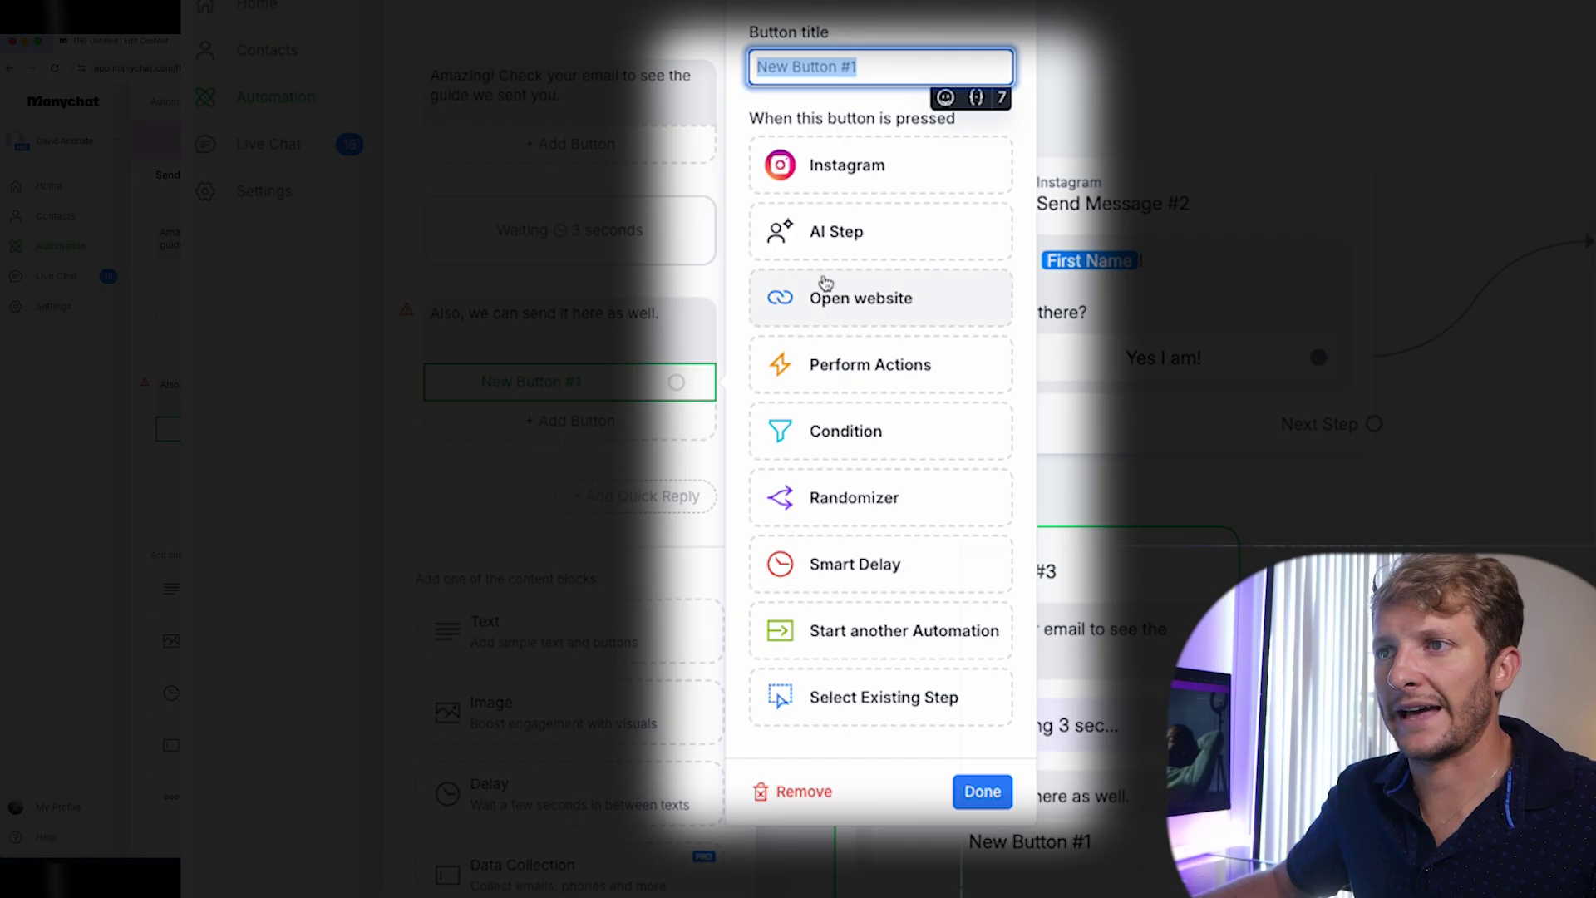
pyautogui.click(1021, 470)
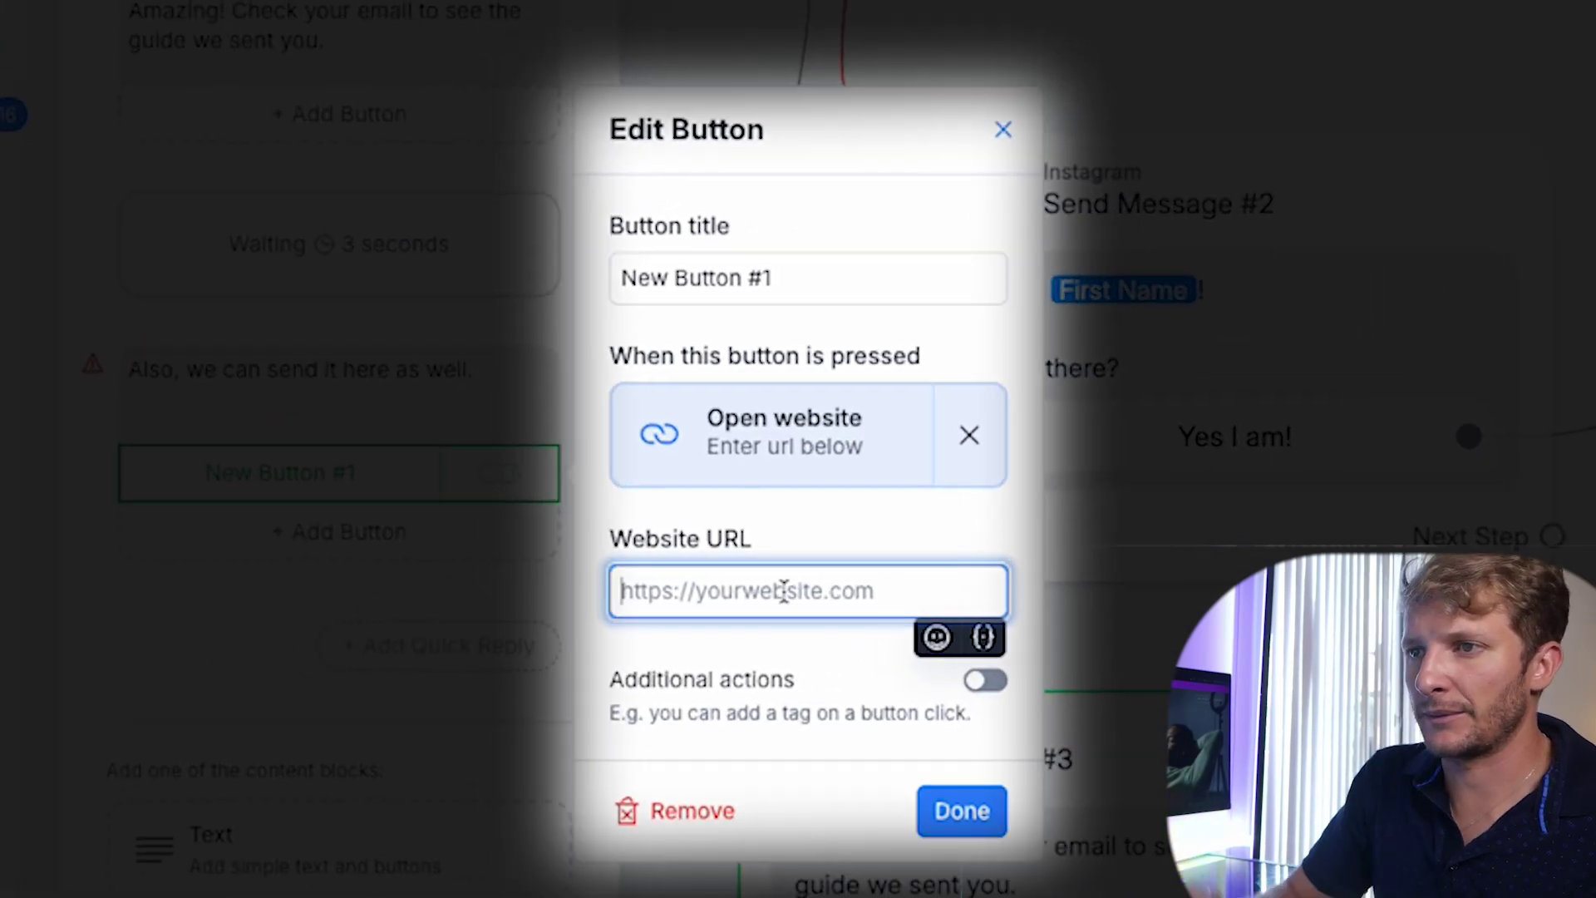
pyautogui.write('drive.google.com')
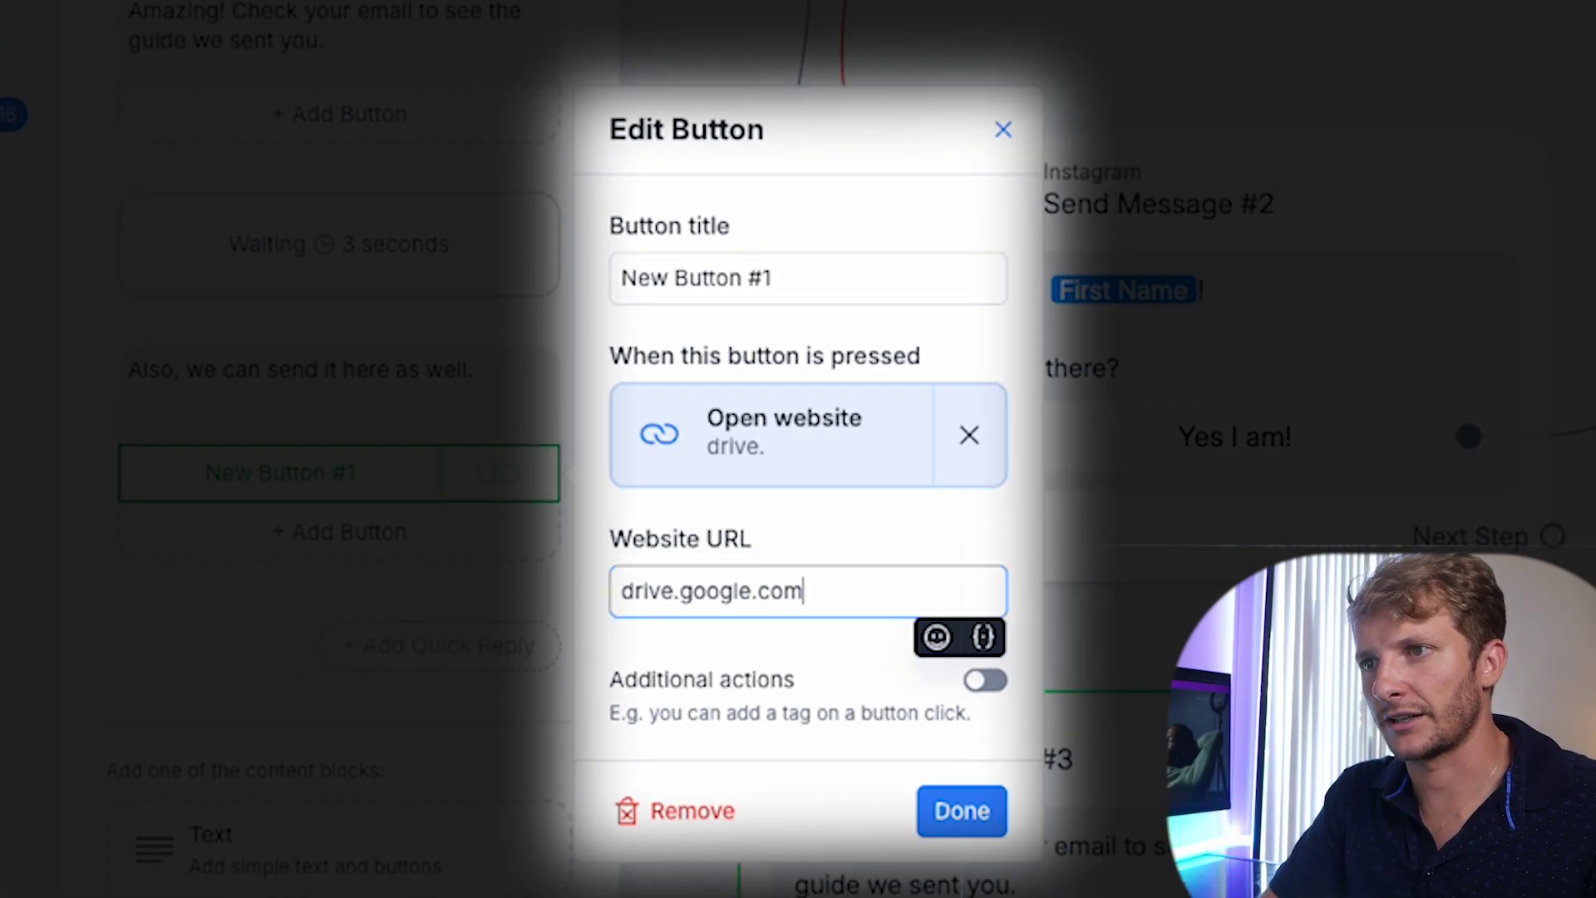
pyautogui.write('e for')
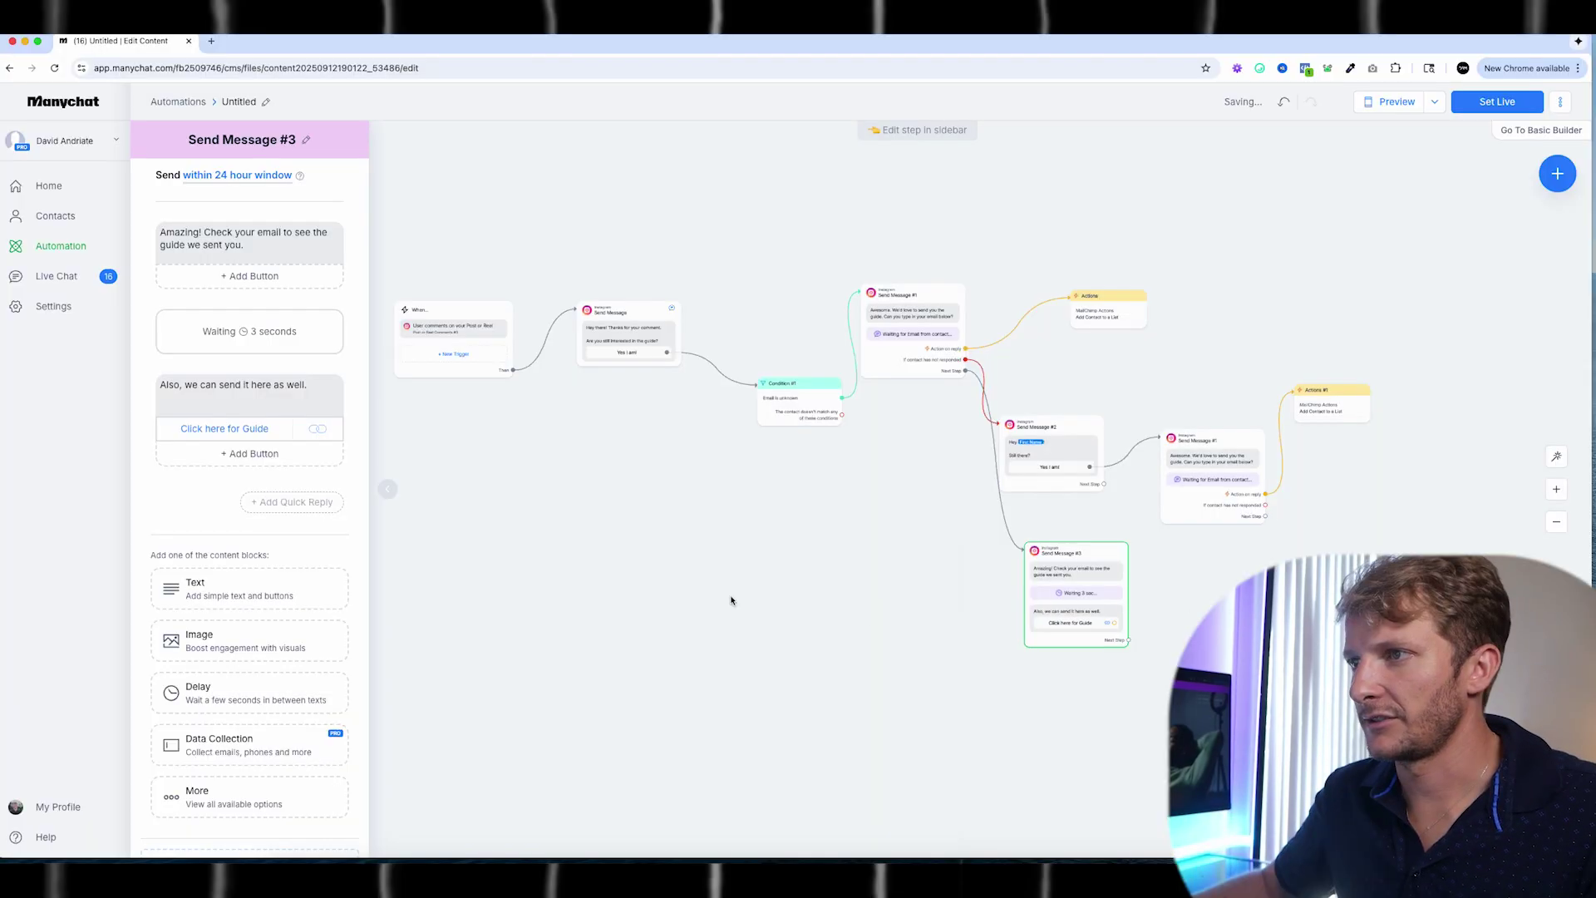
pyautogui.moveTo(731, 598); pyautogui.dragTo(748, 645)
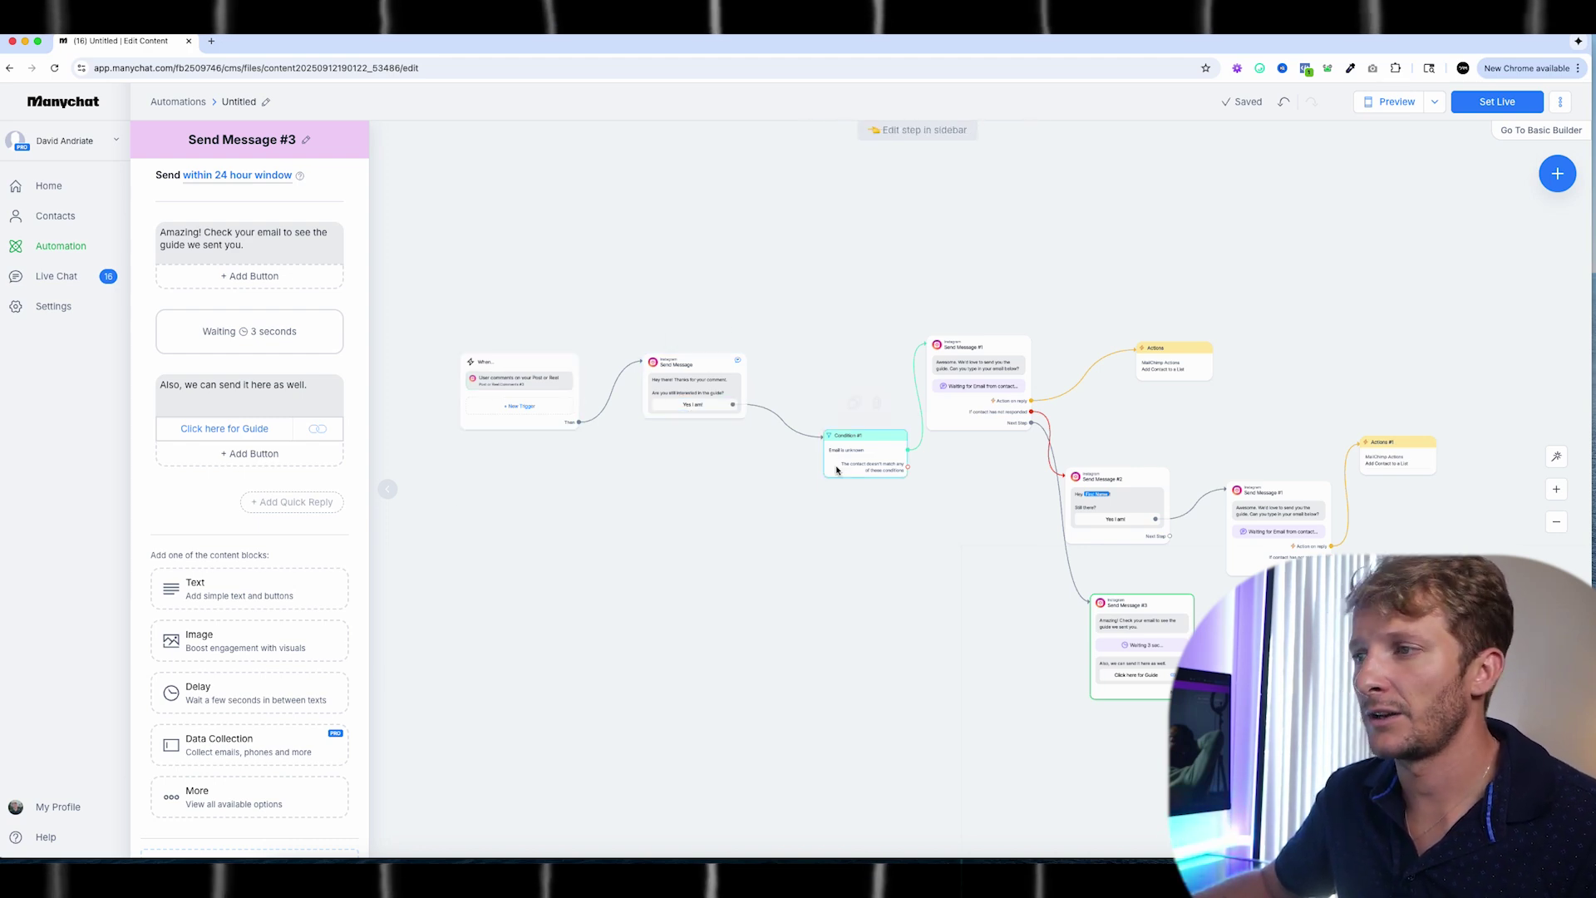
# Step: Connect Condition #1's no-match branch to a new message reading 'Great! Here's the guide!' with the guide link
pyautogui.click(909, 469)
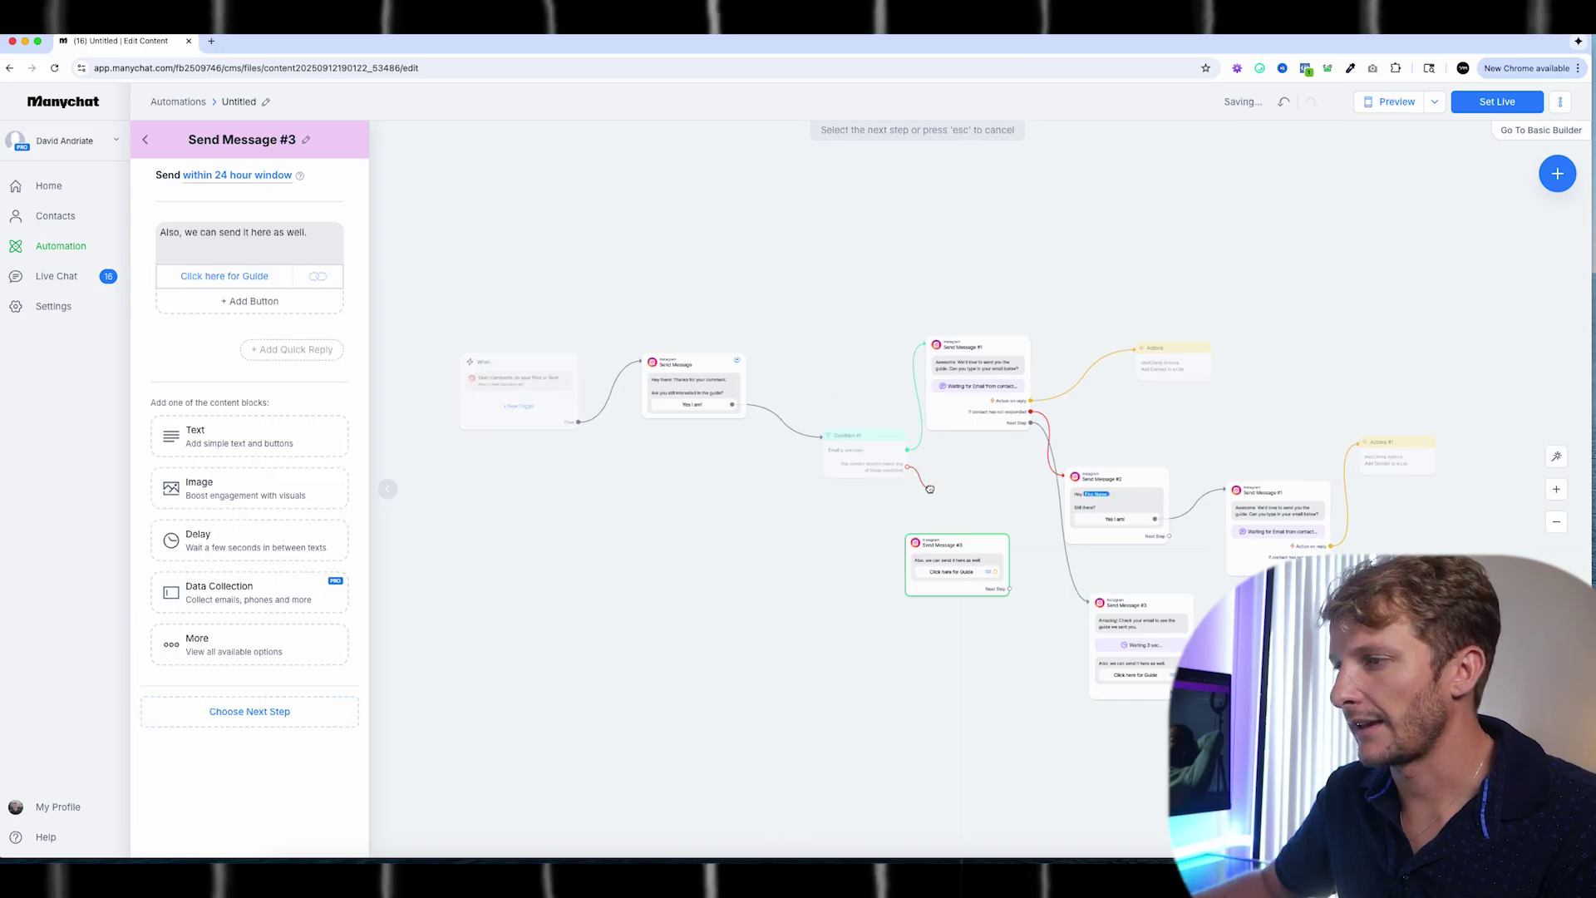
pyautogui.click(968, 553)
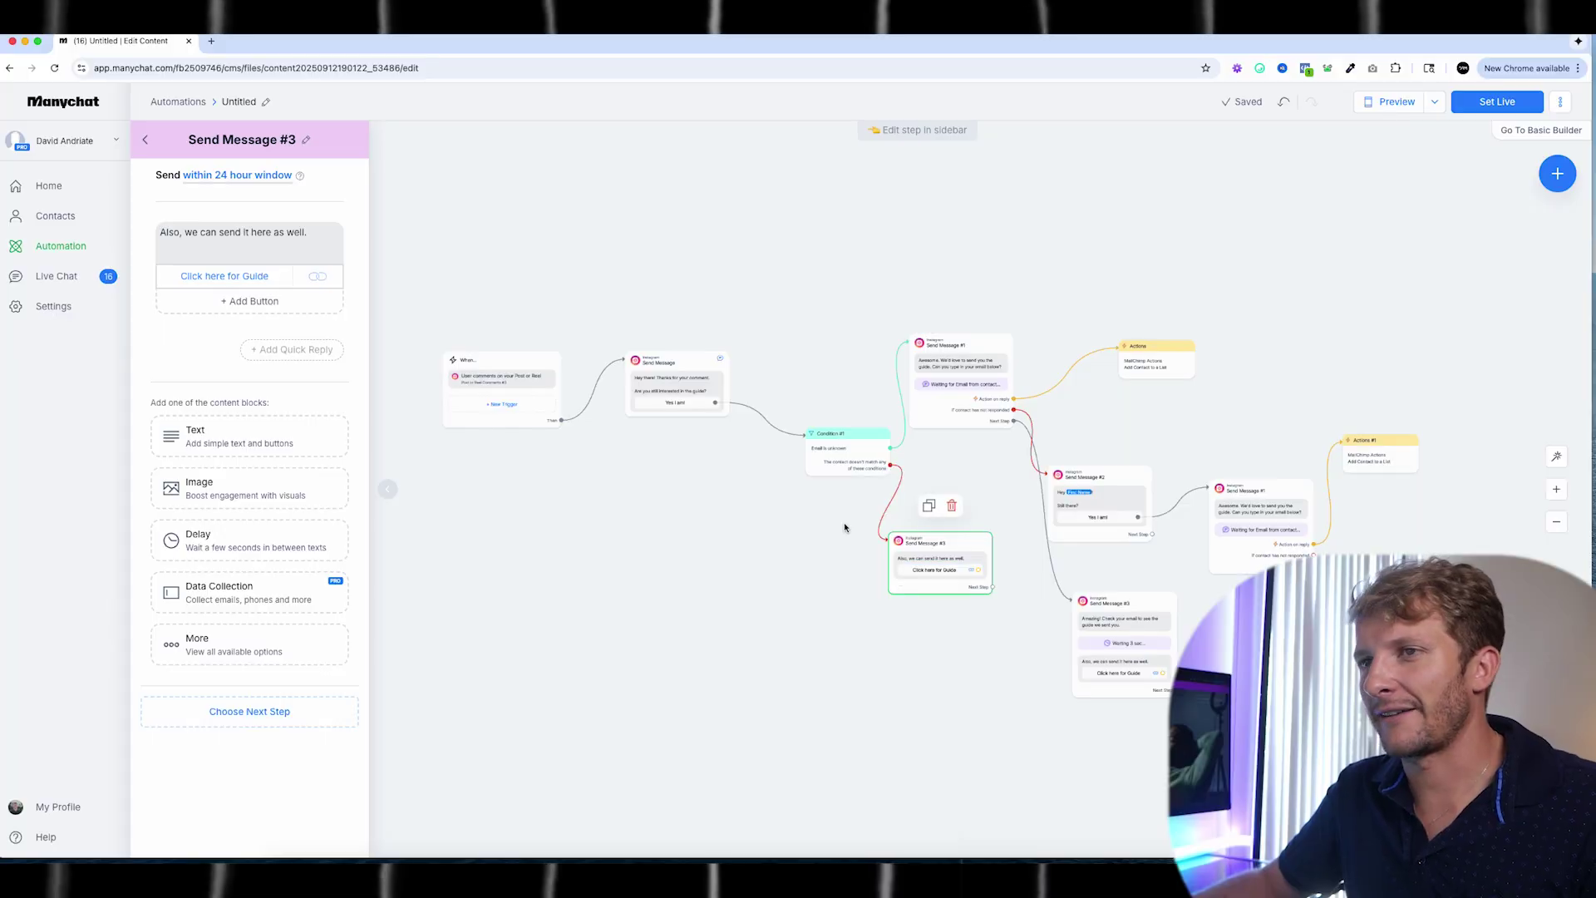
pyautogui.click(844, 527)
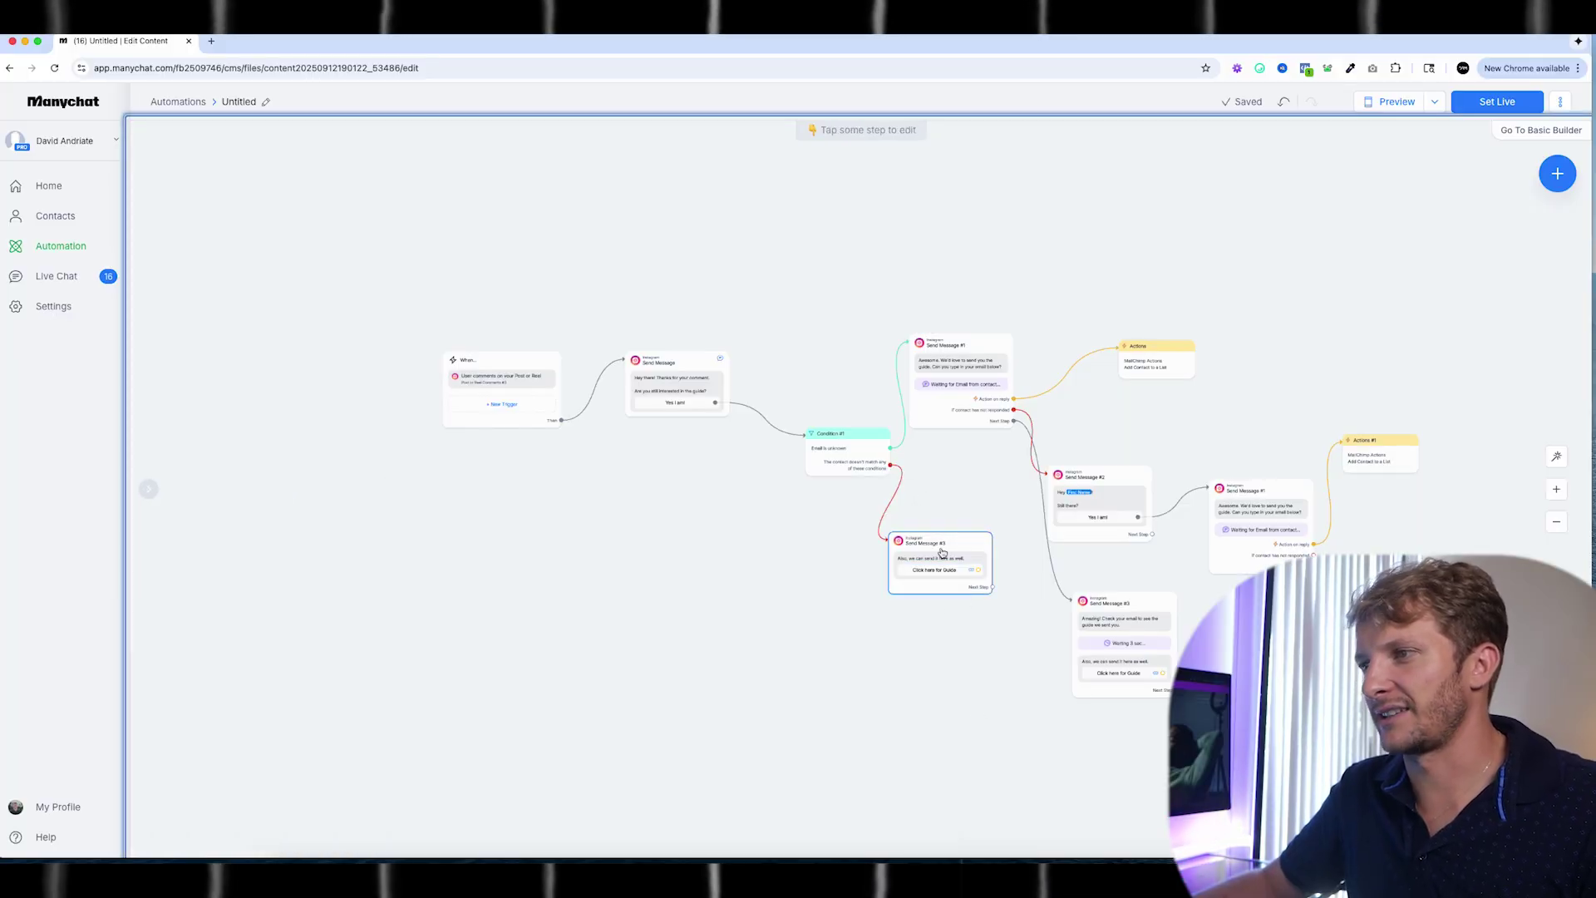
pyautogui.click(941, 552)
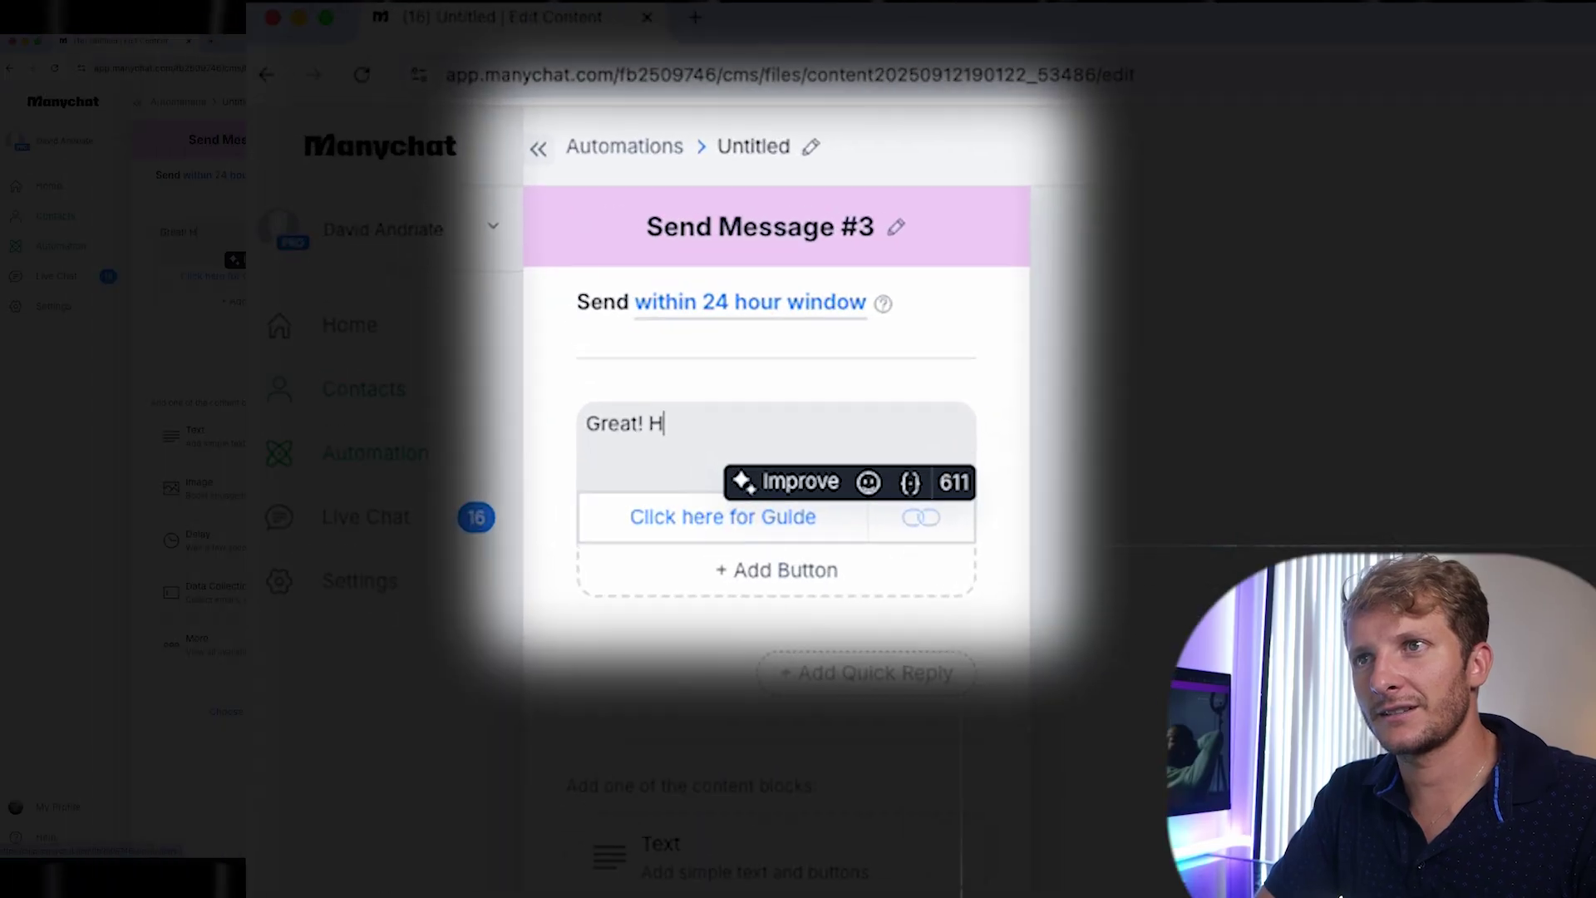
pyautogui.write("ere's ")
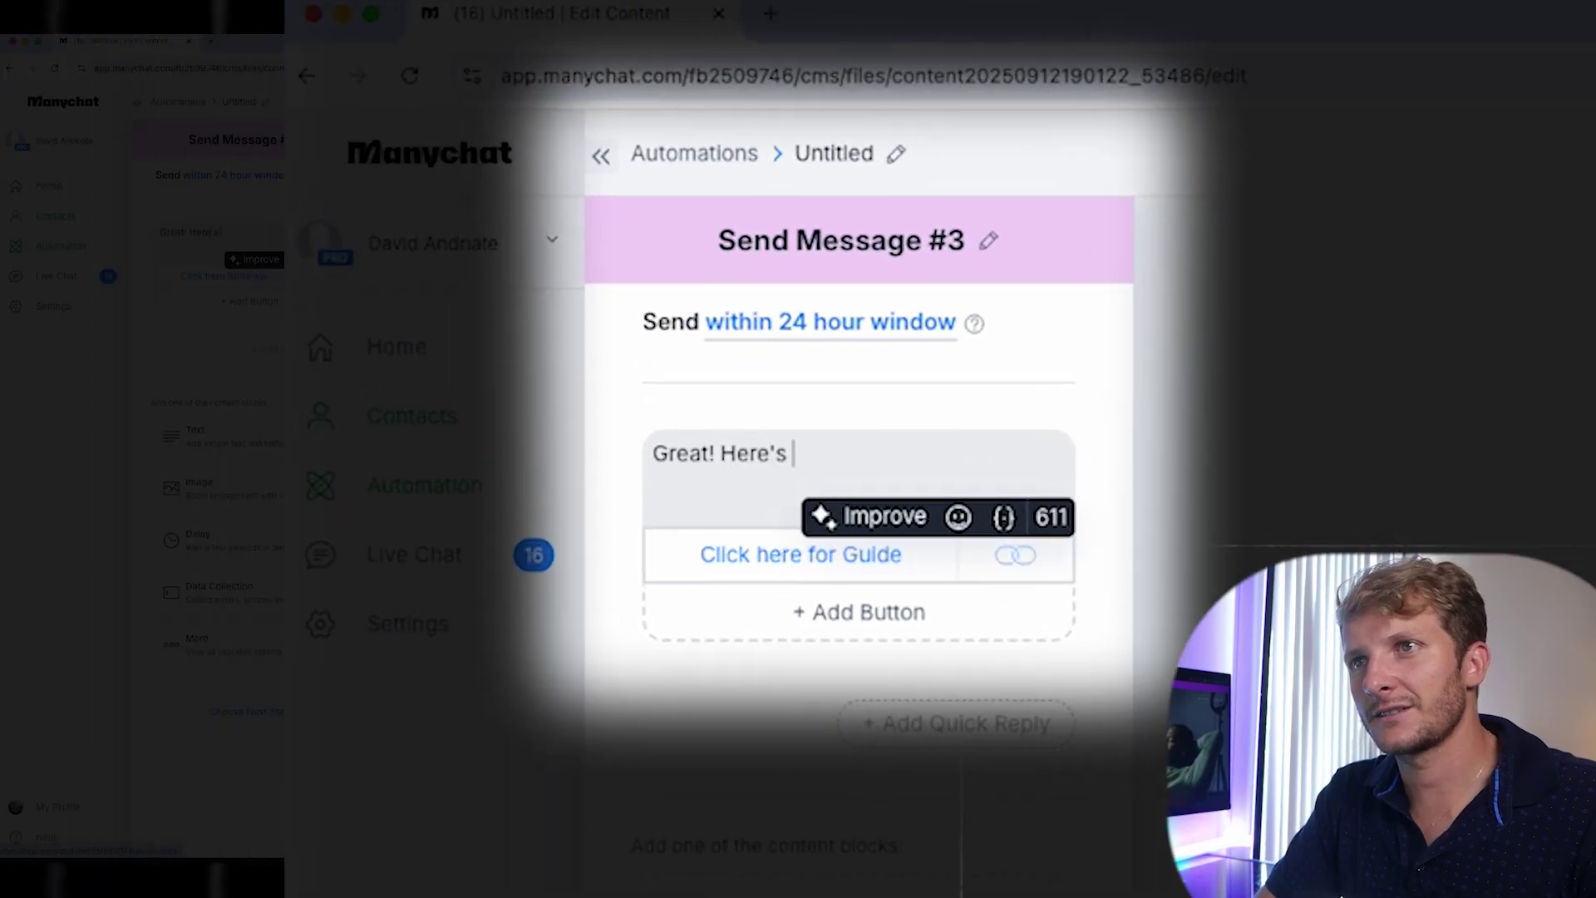
pyautogui.write('!')
pyautogui.click(652, 680)
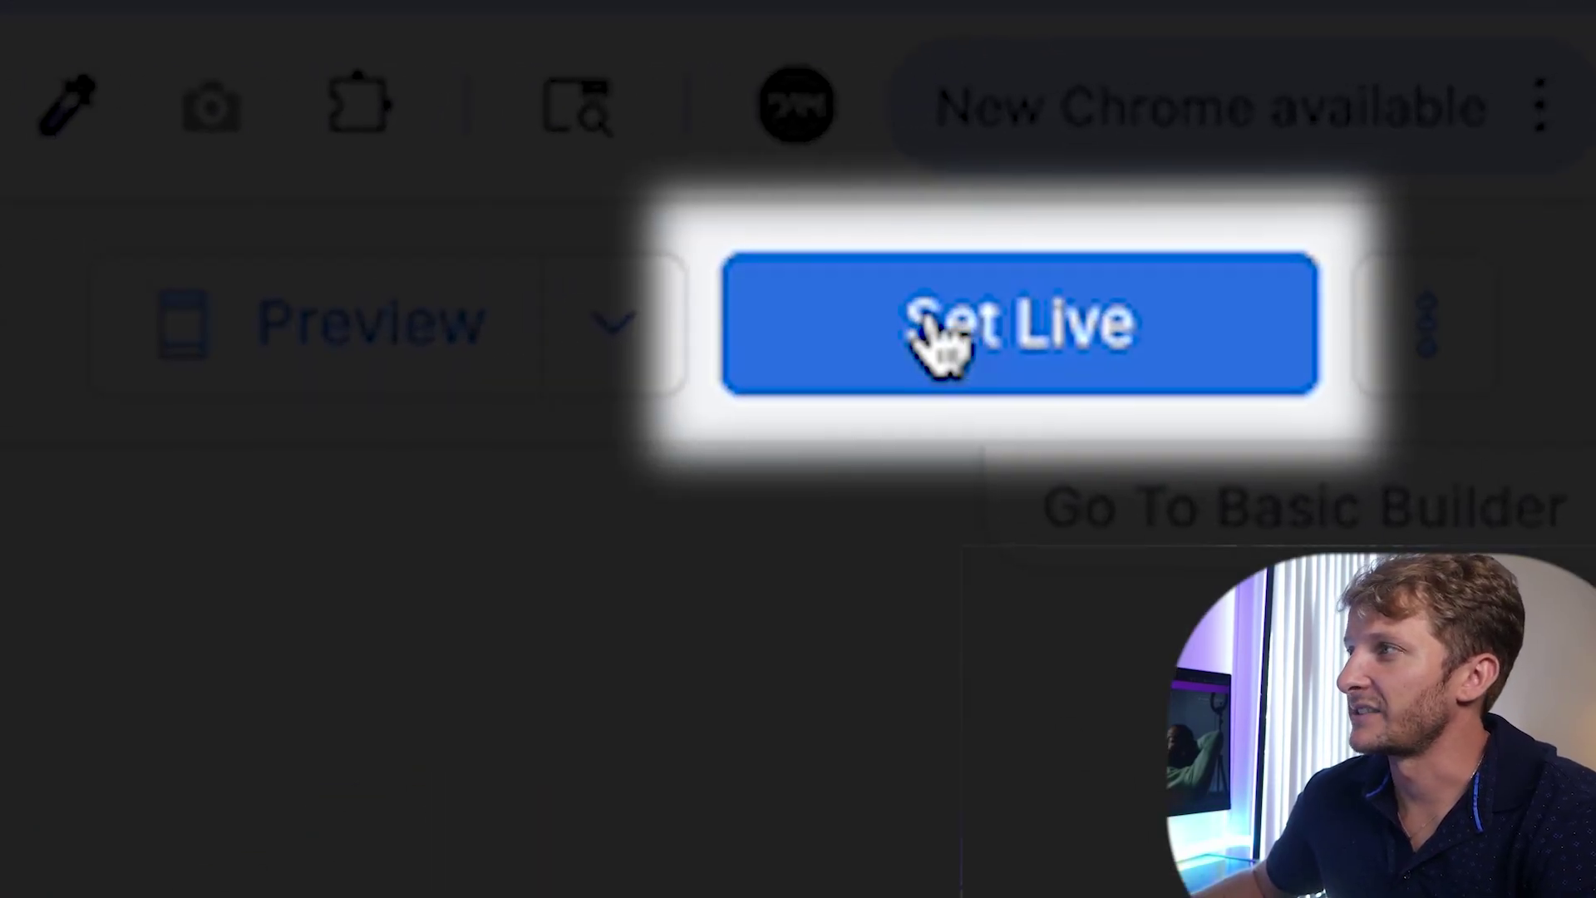
# Step: Set the Instagram comment automation live, then dismiss the live notice and trigger sidebar
pyautogui.click(1481, 95)
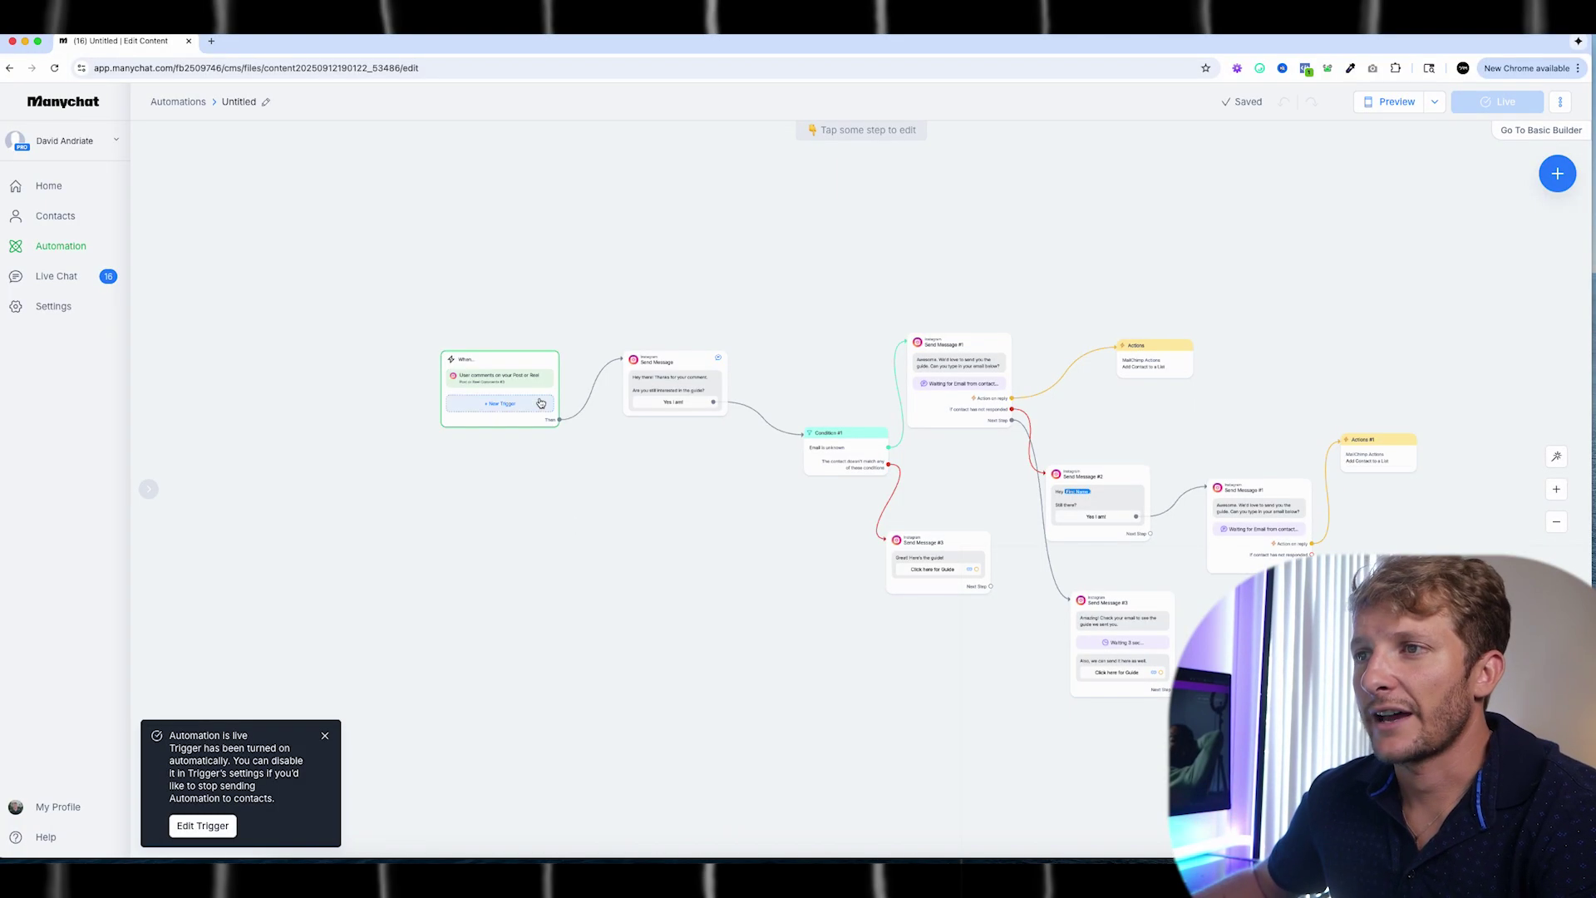
pyautogui.click(438, 405)
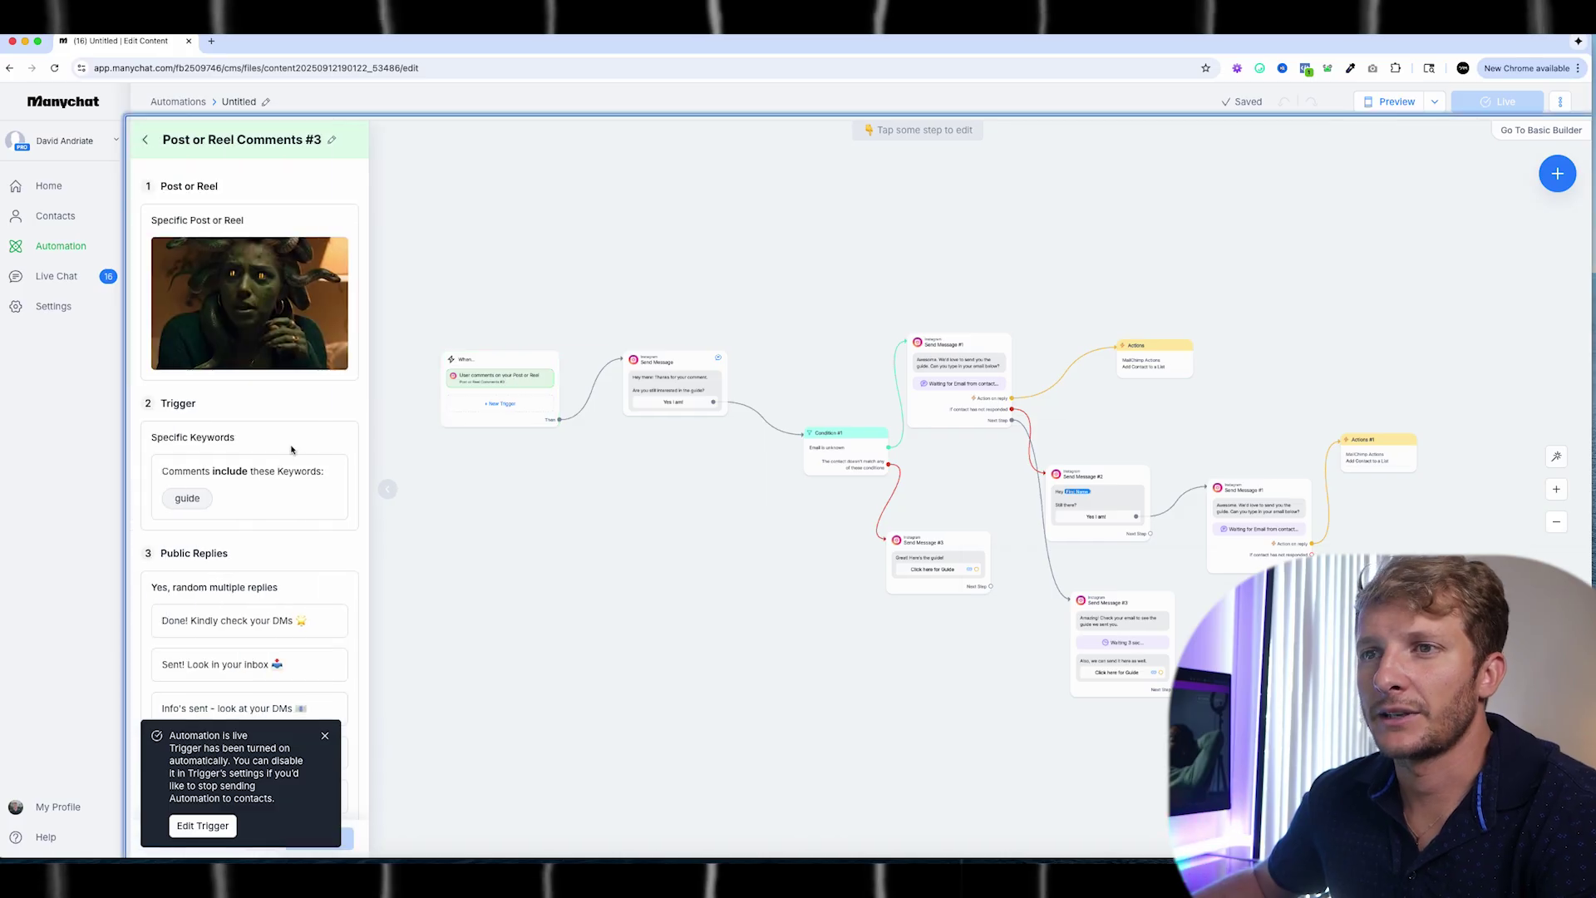
pyautogui.click(488, 501)
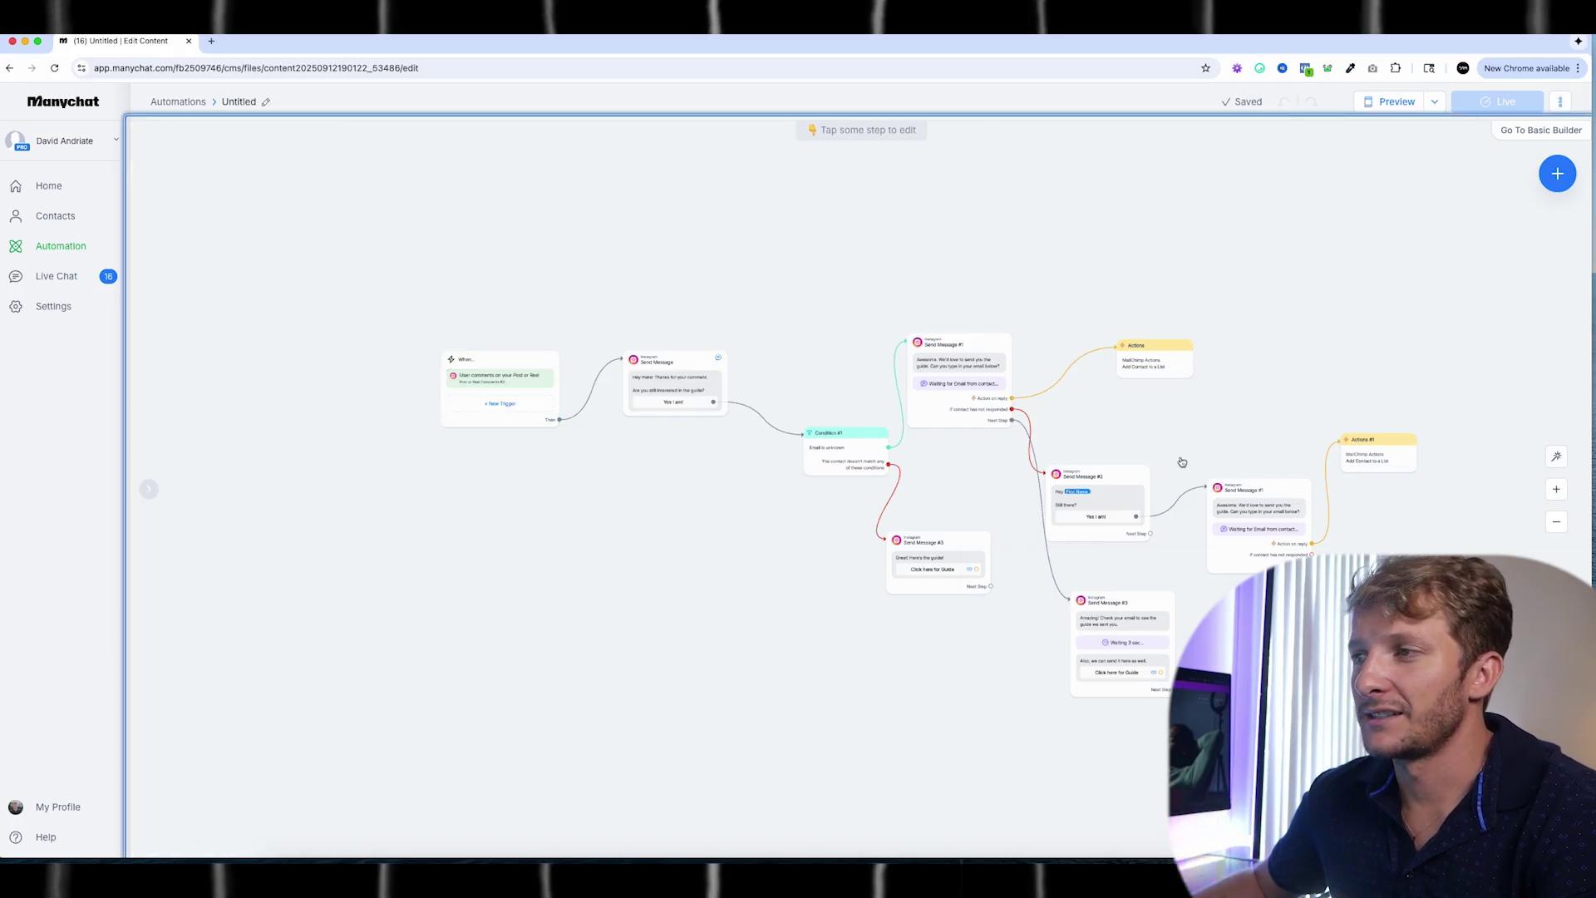
pyautogui.moveTo(689, 381)
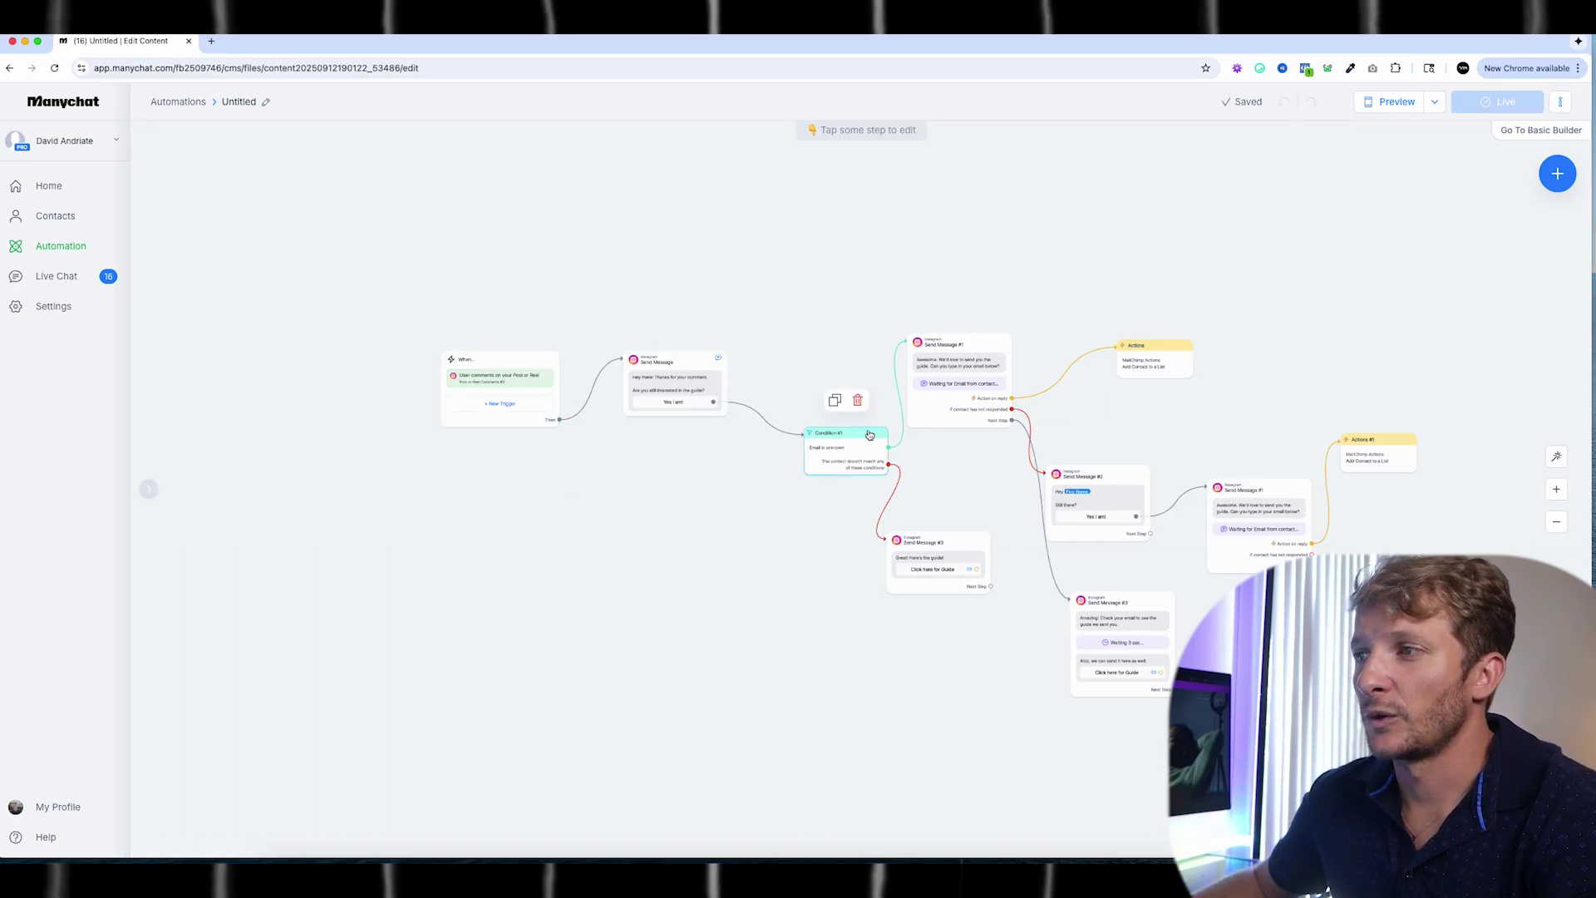